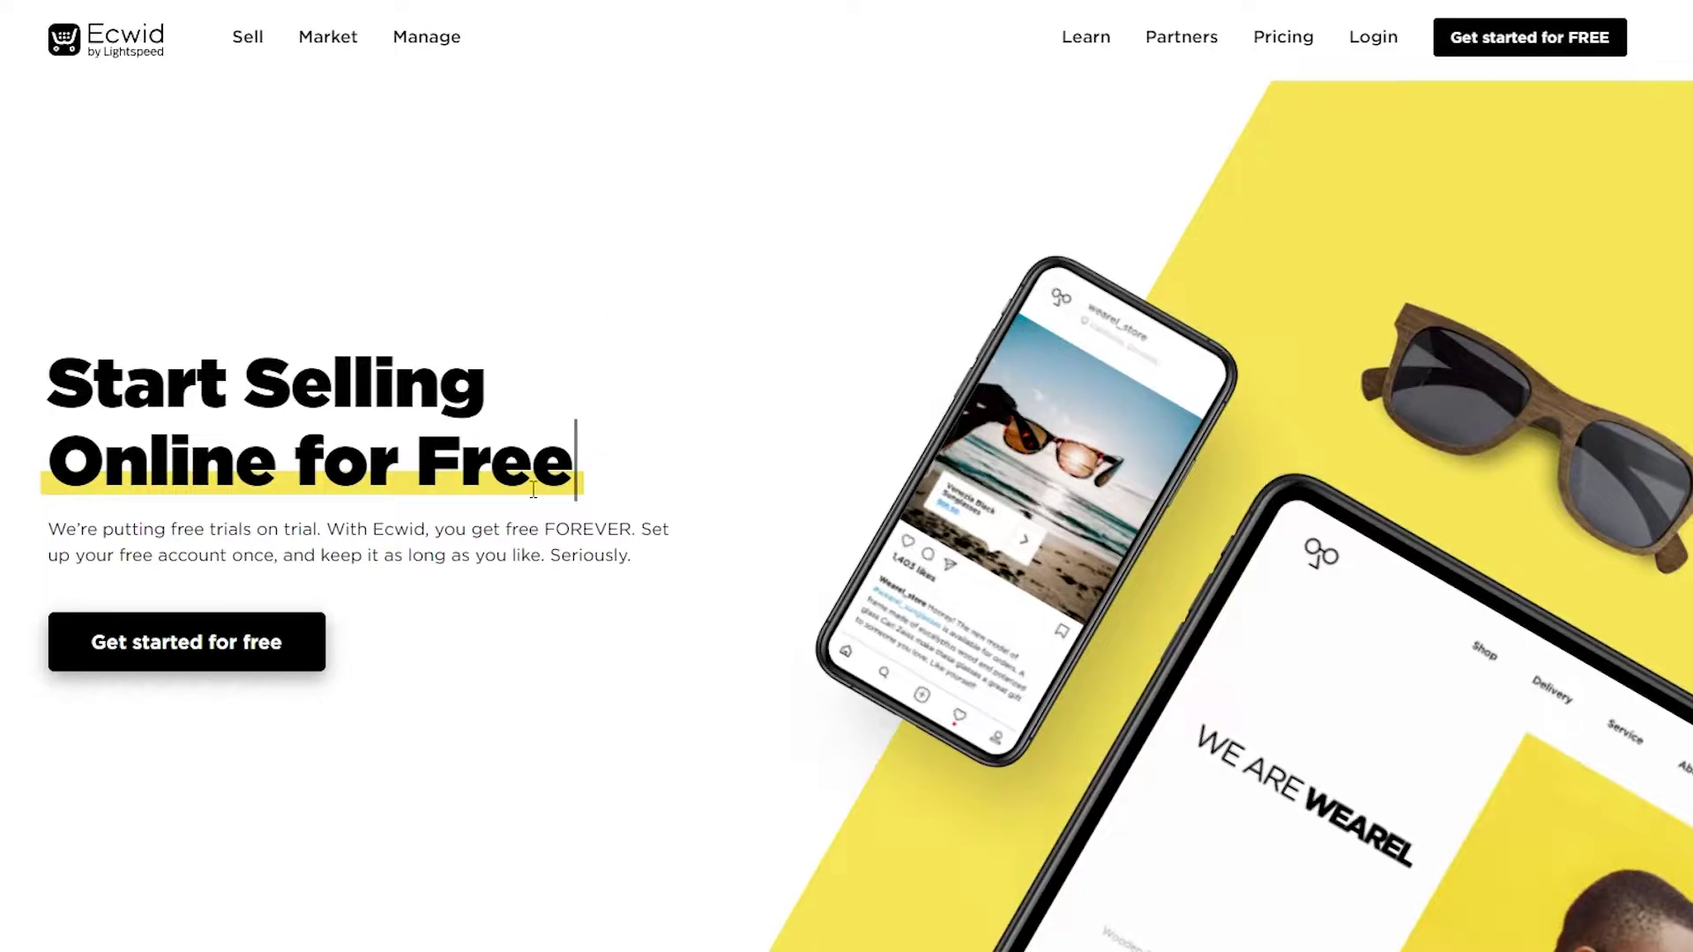
Start a free Ecwid store sign-up with 'Get started for free' on the homepage
{"action": "left_click", "coordinate": [291, 642]}
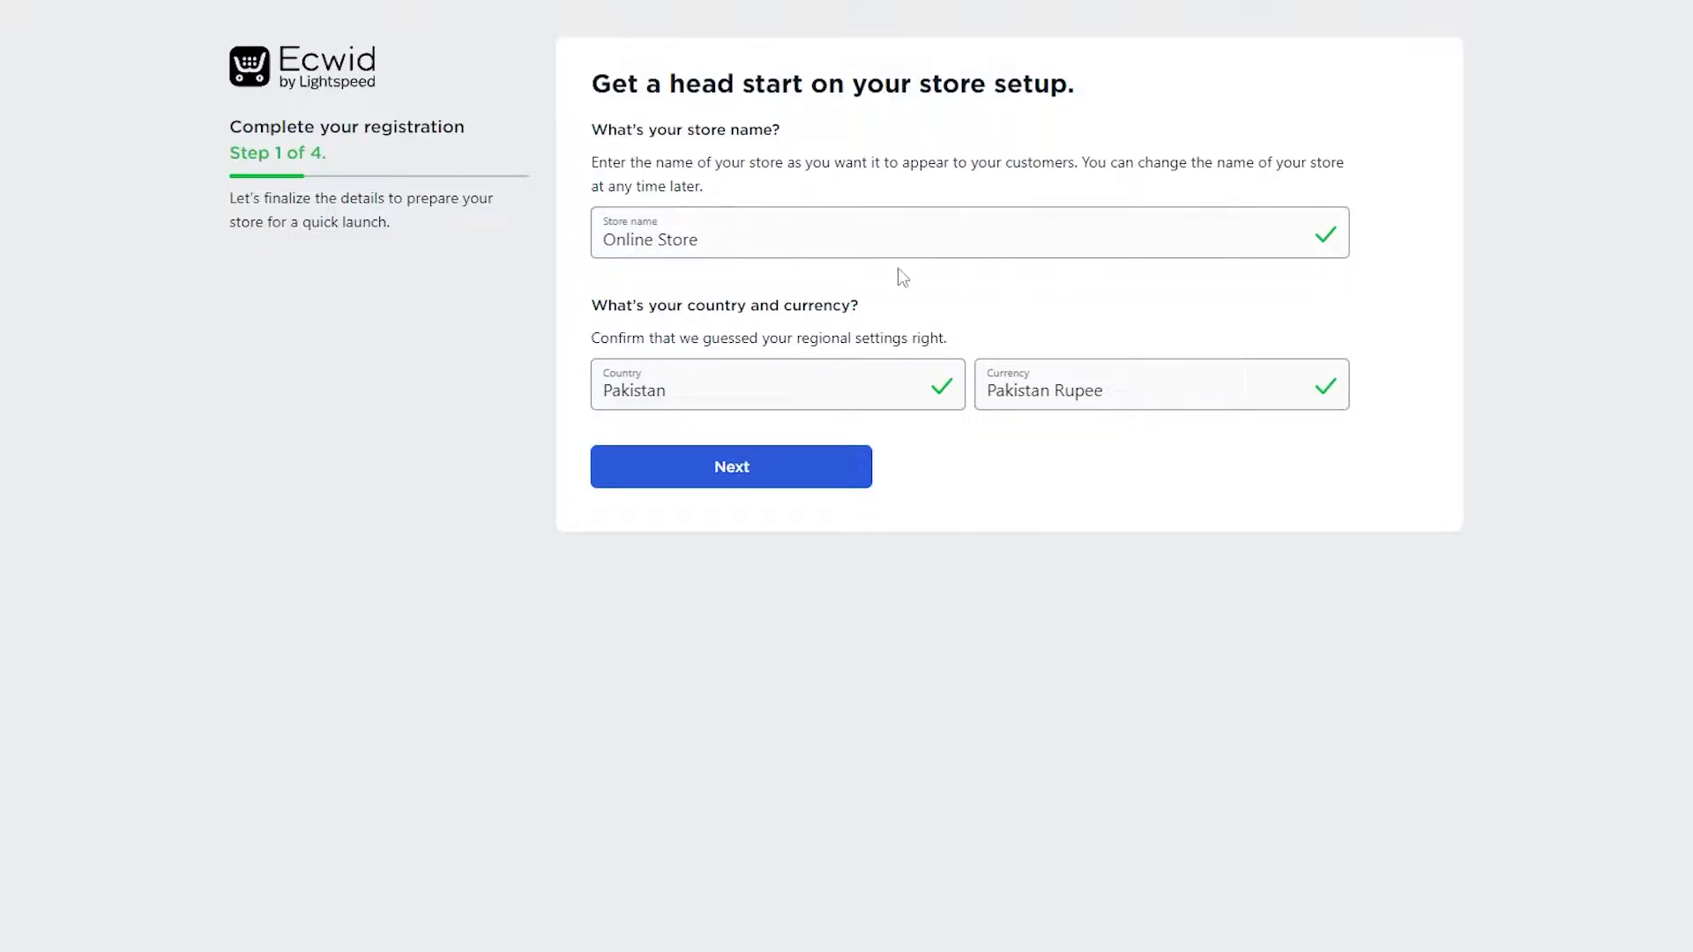
Switch the store currency from Pakistan Rupee to U.S. dollar and continue past step 1
{"action": "left_click_drag", "start_coordinate": [752, 246], "coordinate": [527, 256]}
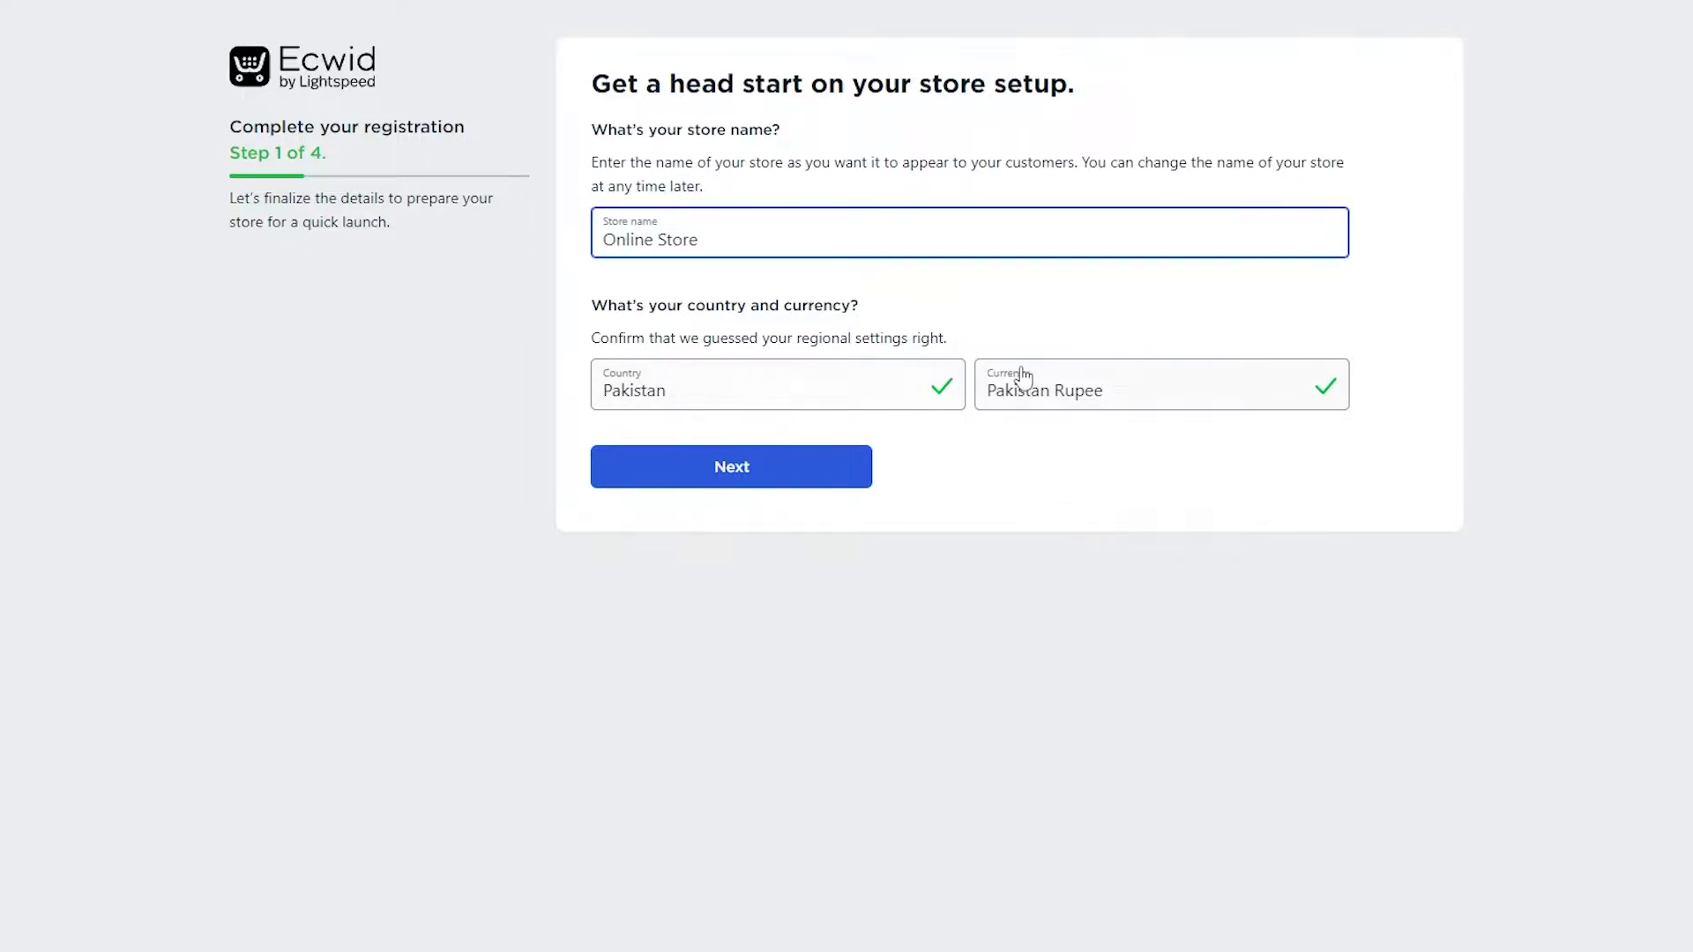
{"action": "left_click", "coordinate": [1033, 402]}
{"action": "scroll", "coordinate": [1065, 839], "scroll_direction": "up", "scroll_amount": 15}
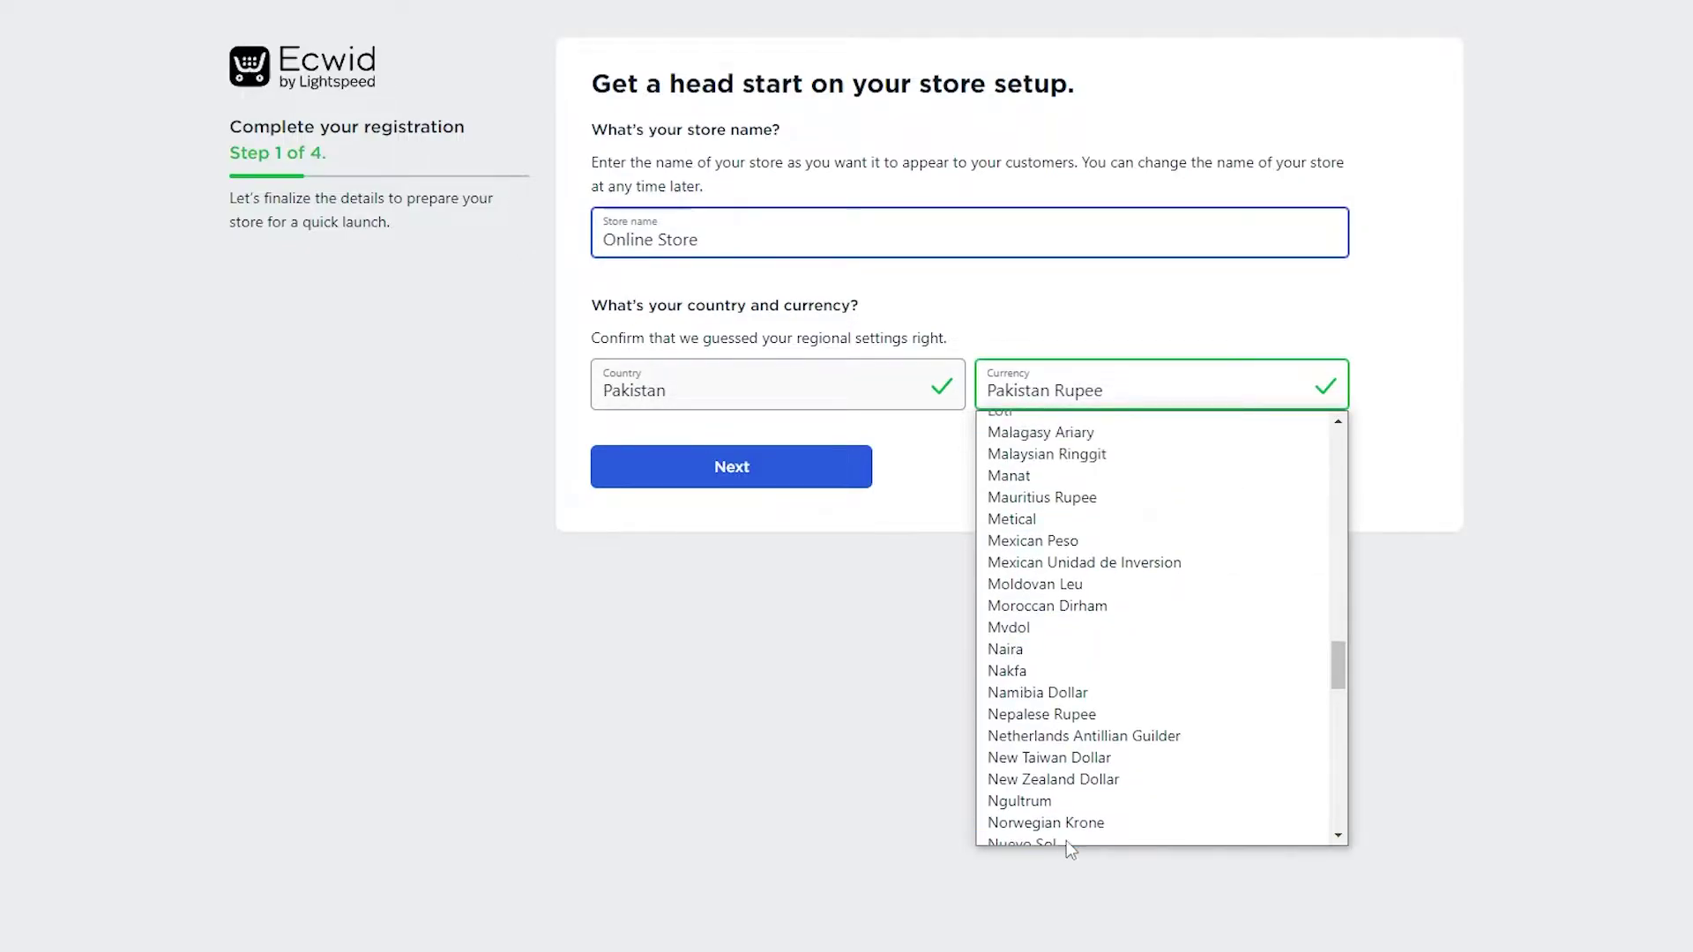
{"action": "scroll", "coordinate": [1071, 828], "scroll_direction": "down", "scroll_amount": 15}
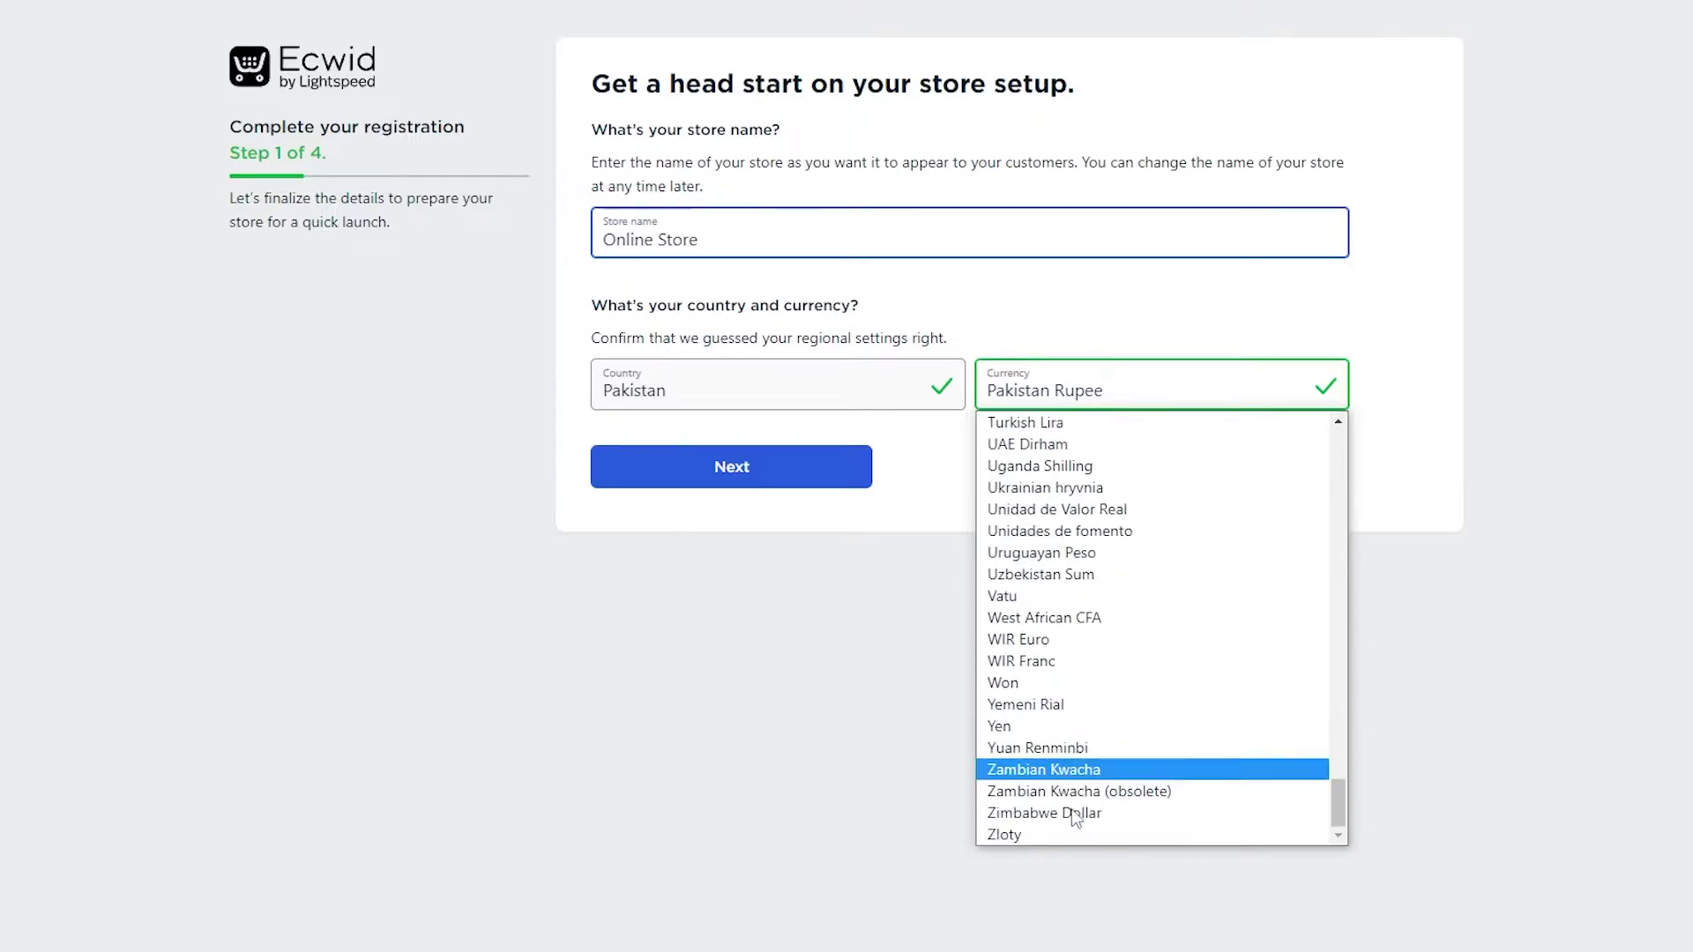
{"action": "left_click", "coordinate": [1072, 908]}
{"action": "left_click", "coordinate": [731, 468]}
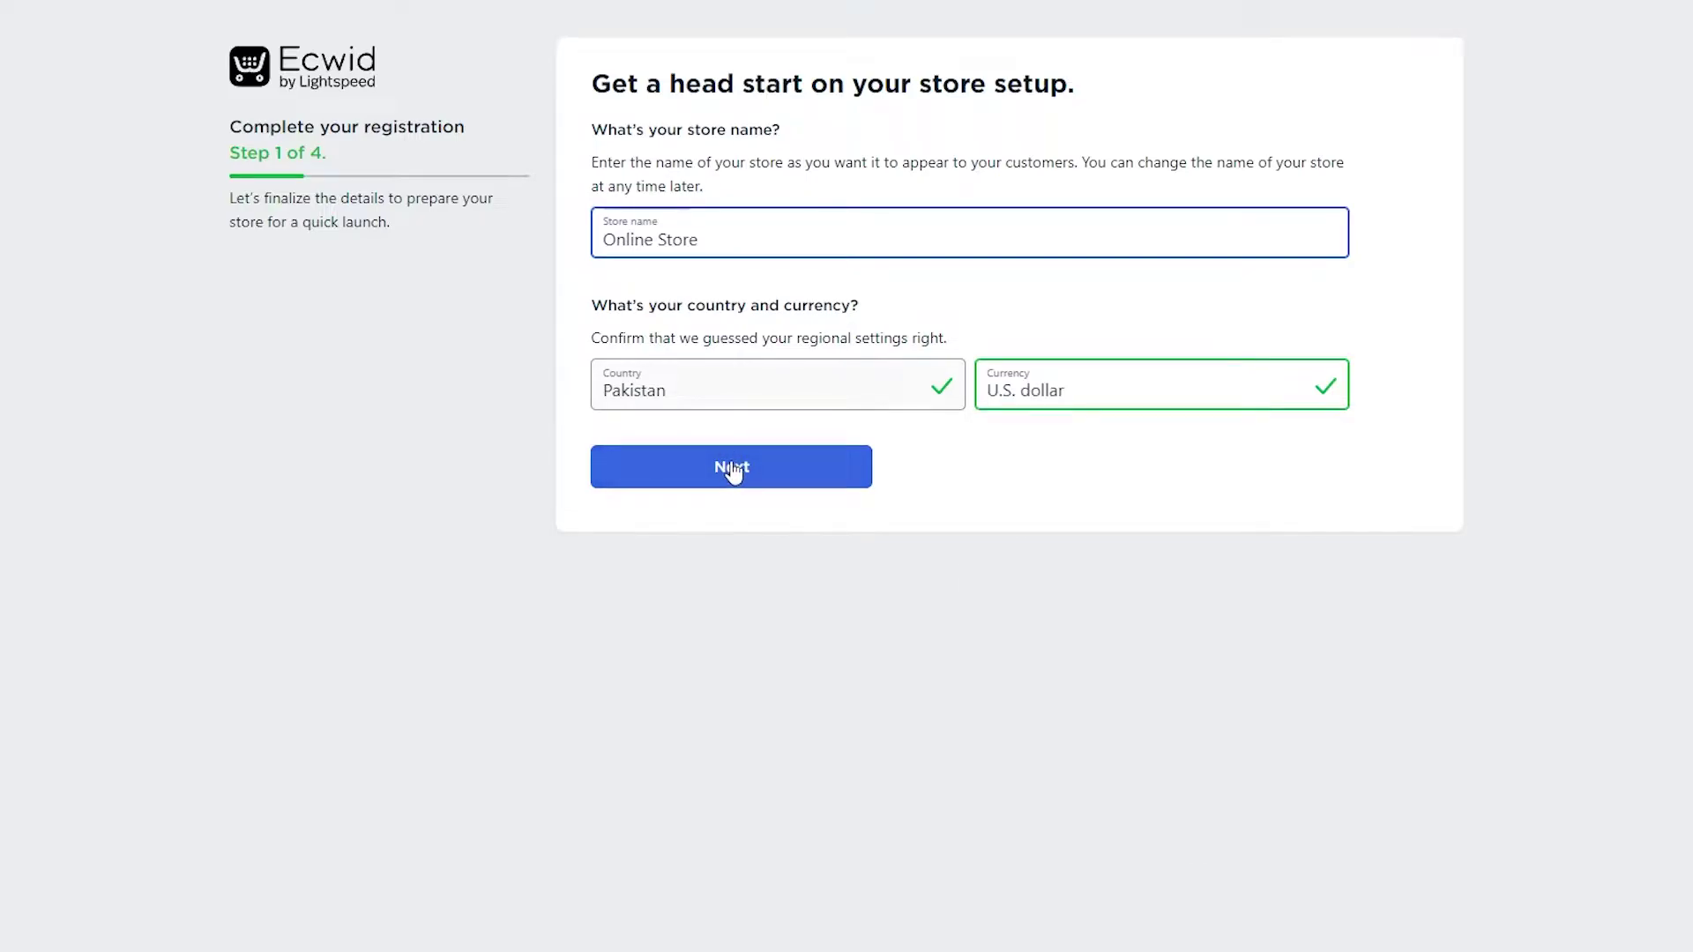
{"action": "left_click", "coordinate": [733, 469]}
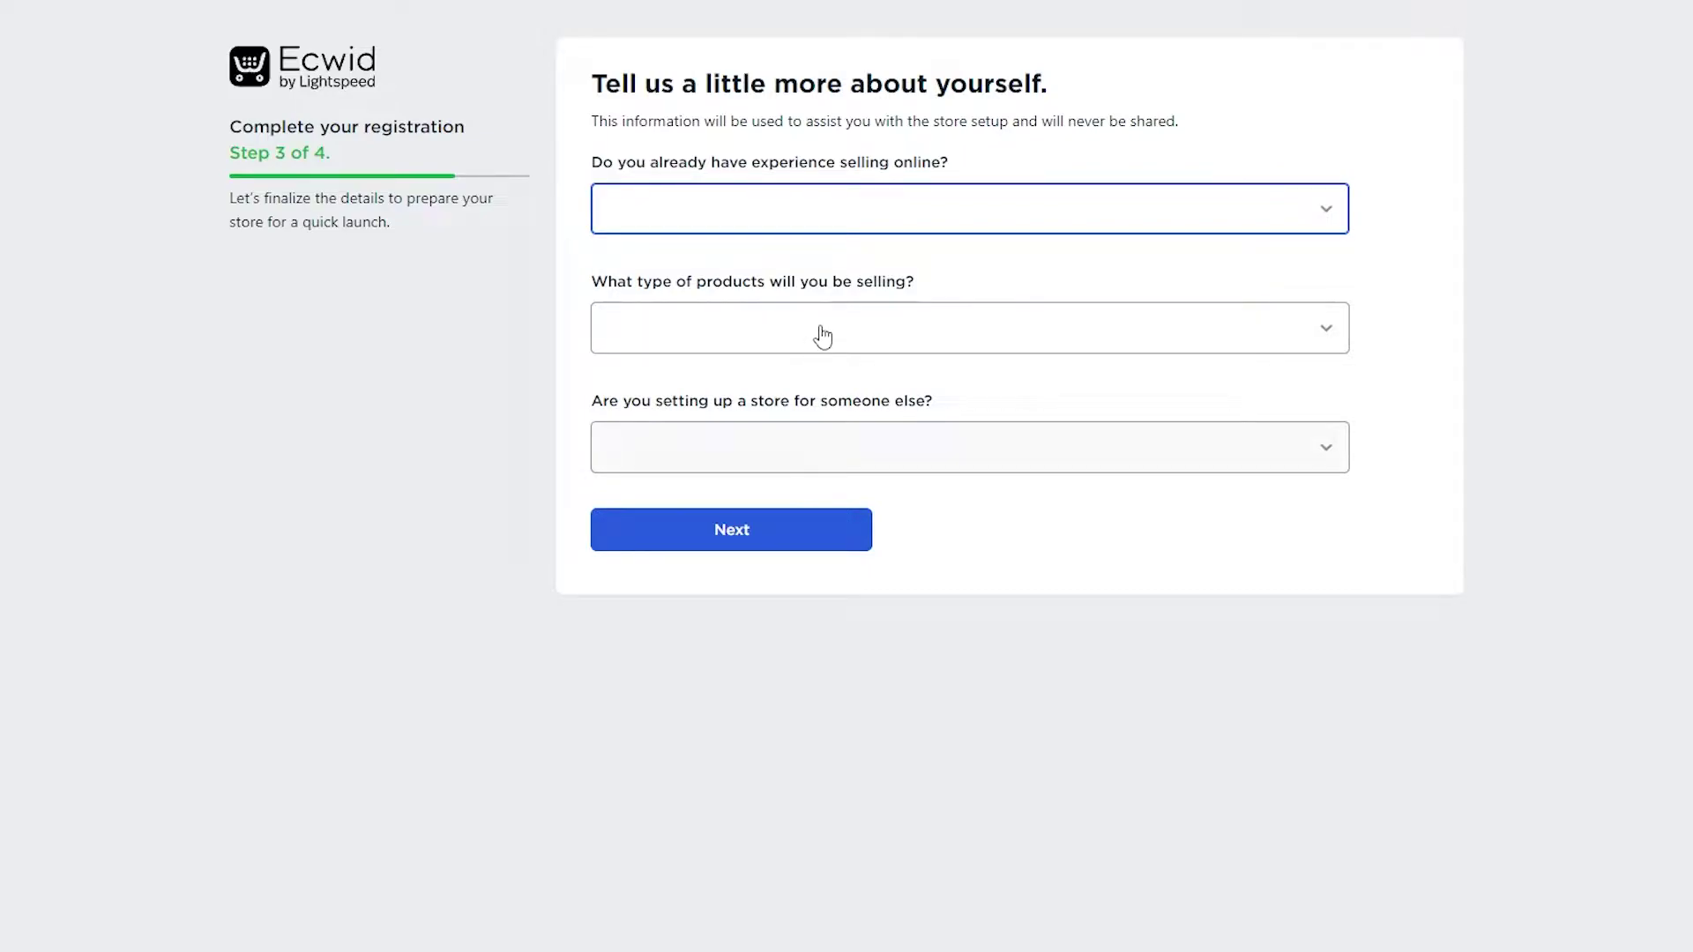
Answer 'I'm just getting started', 'Apparel/Shoes/Accessories' and 'No', then continue to step 4
{"action": "left_click", "coordinate": [815, 210]}
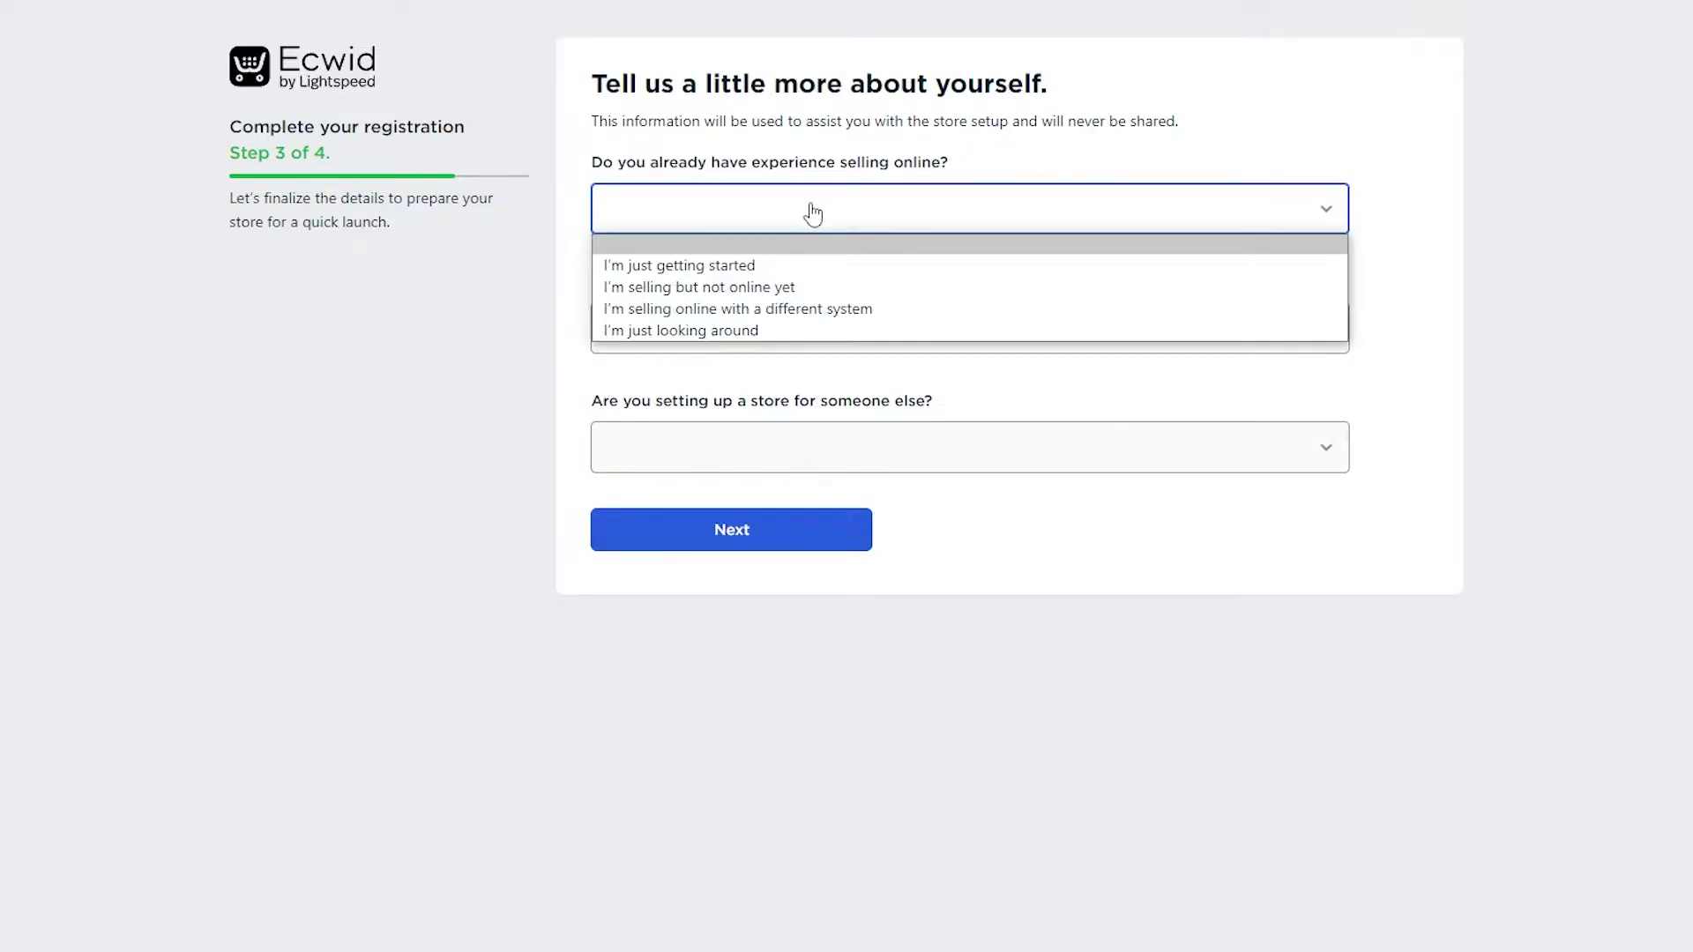
{"action": "left_click", "coordinate": [788, 271]}
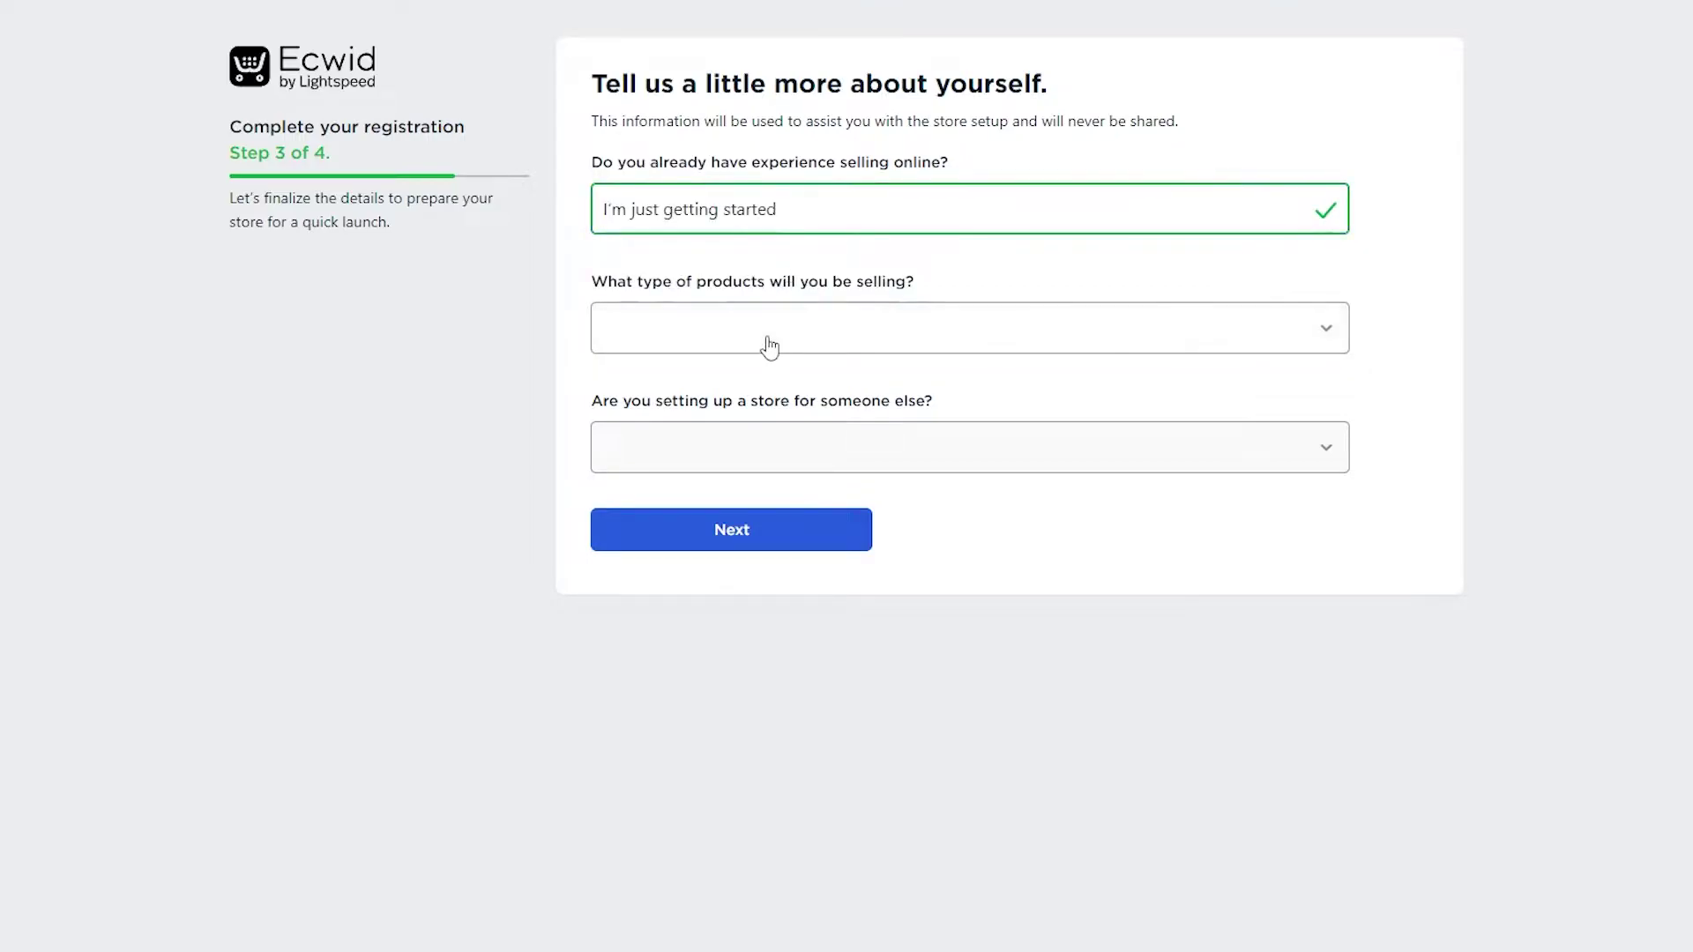
{"action": "left_click", "coordinate": [767, 345]}
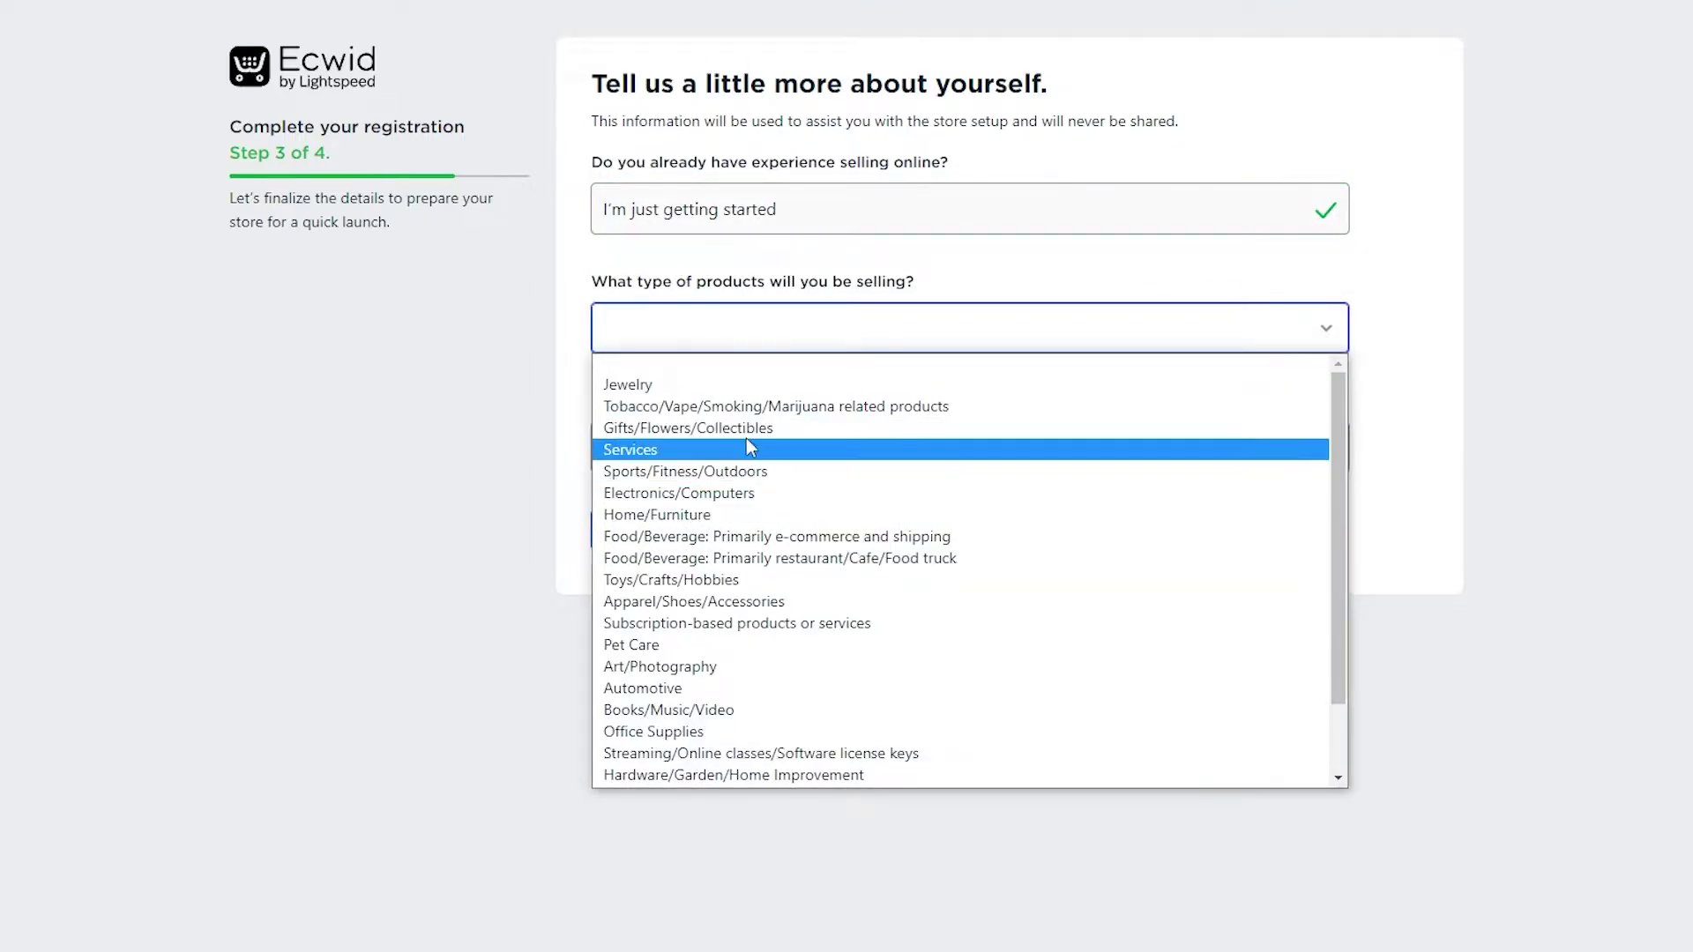
{"action": "left_click", "coordinate": [771, 601]}
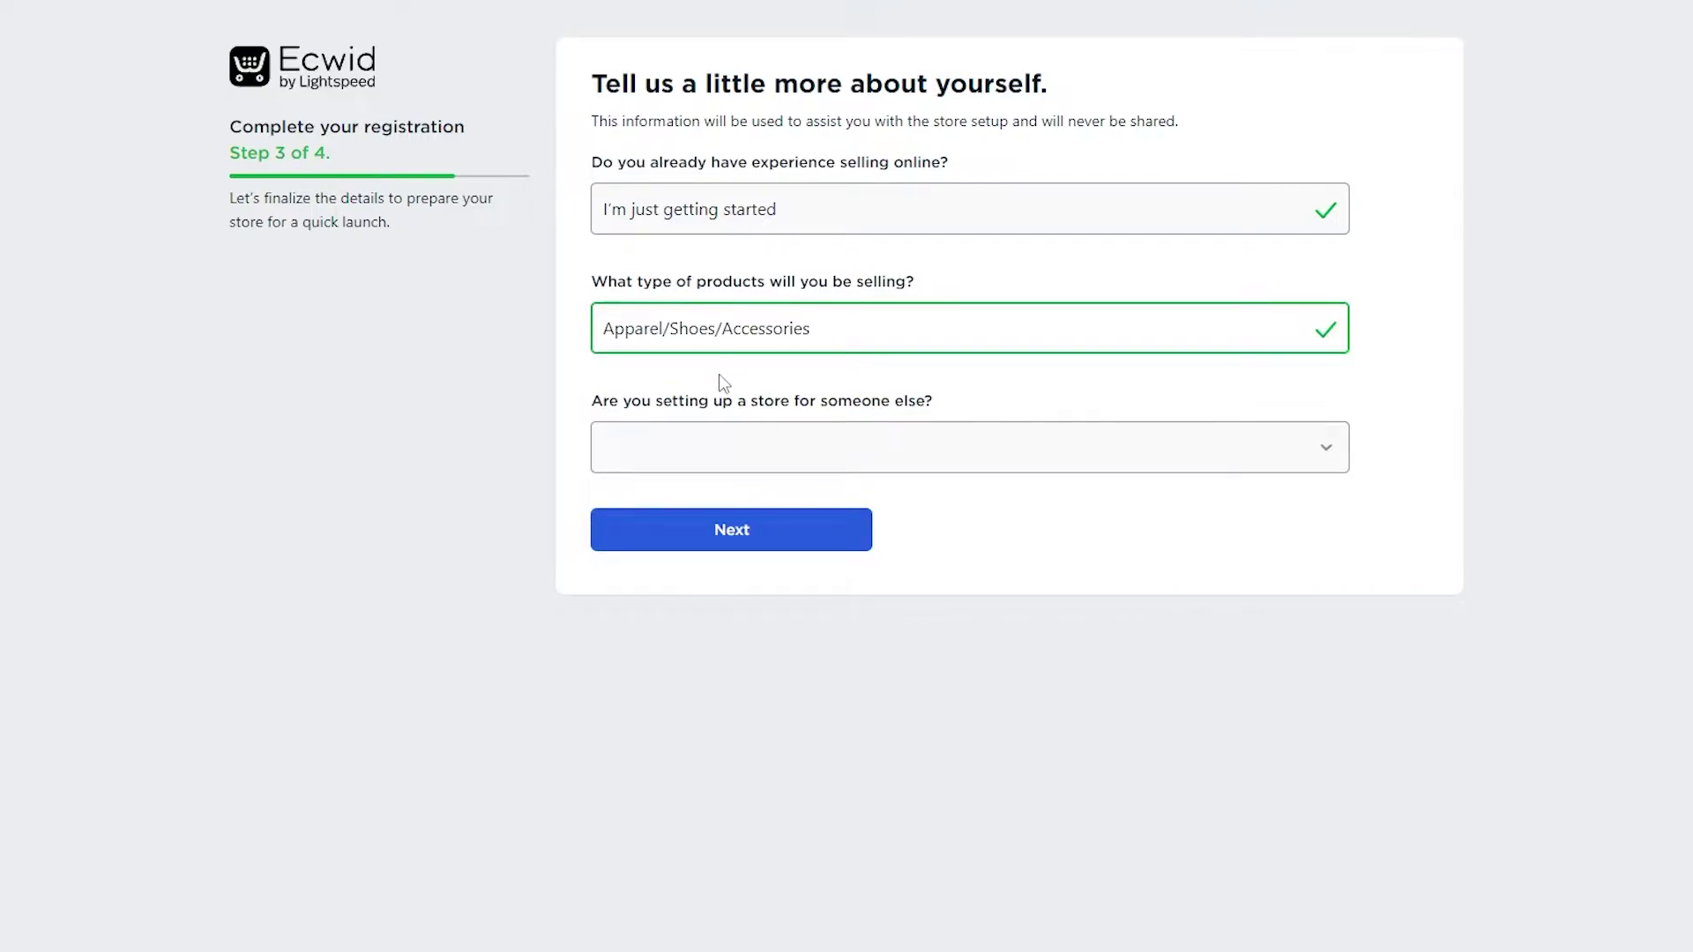
{"action": "left_click", "coordinate": [714, 460]}
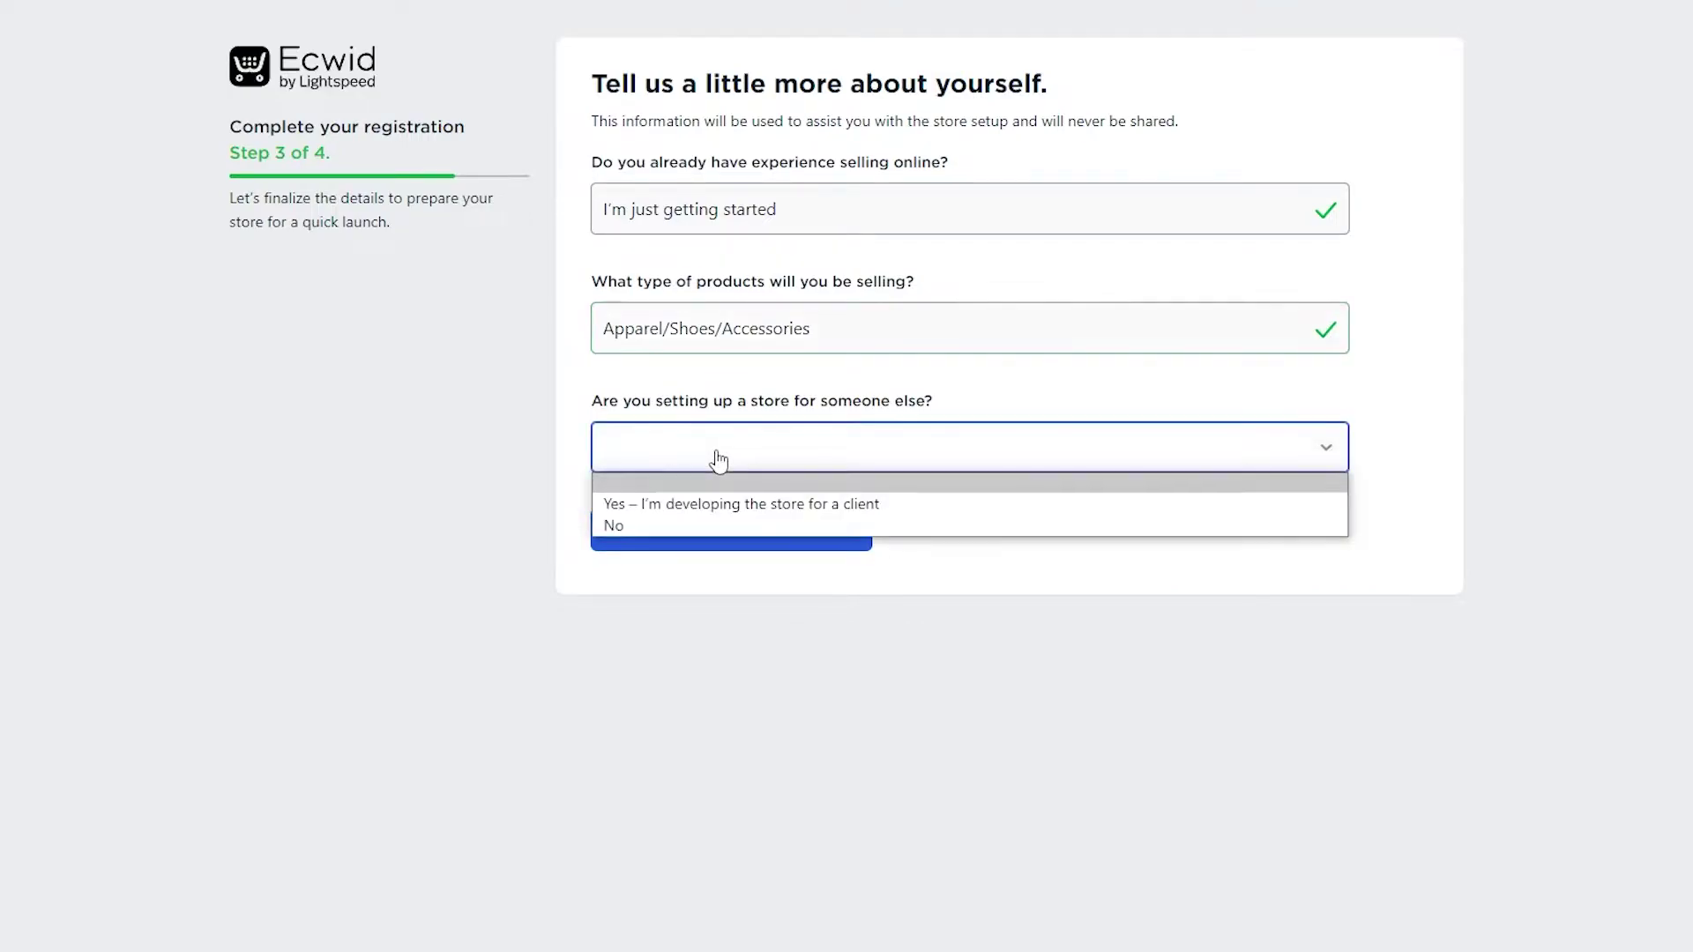
{"action": "left_click", "coordinate": [692, 521]}
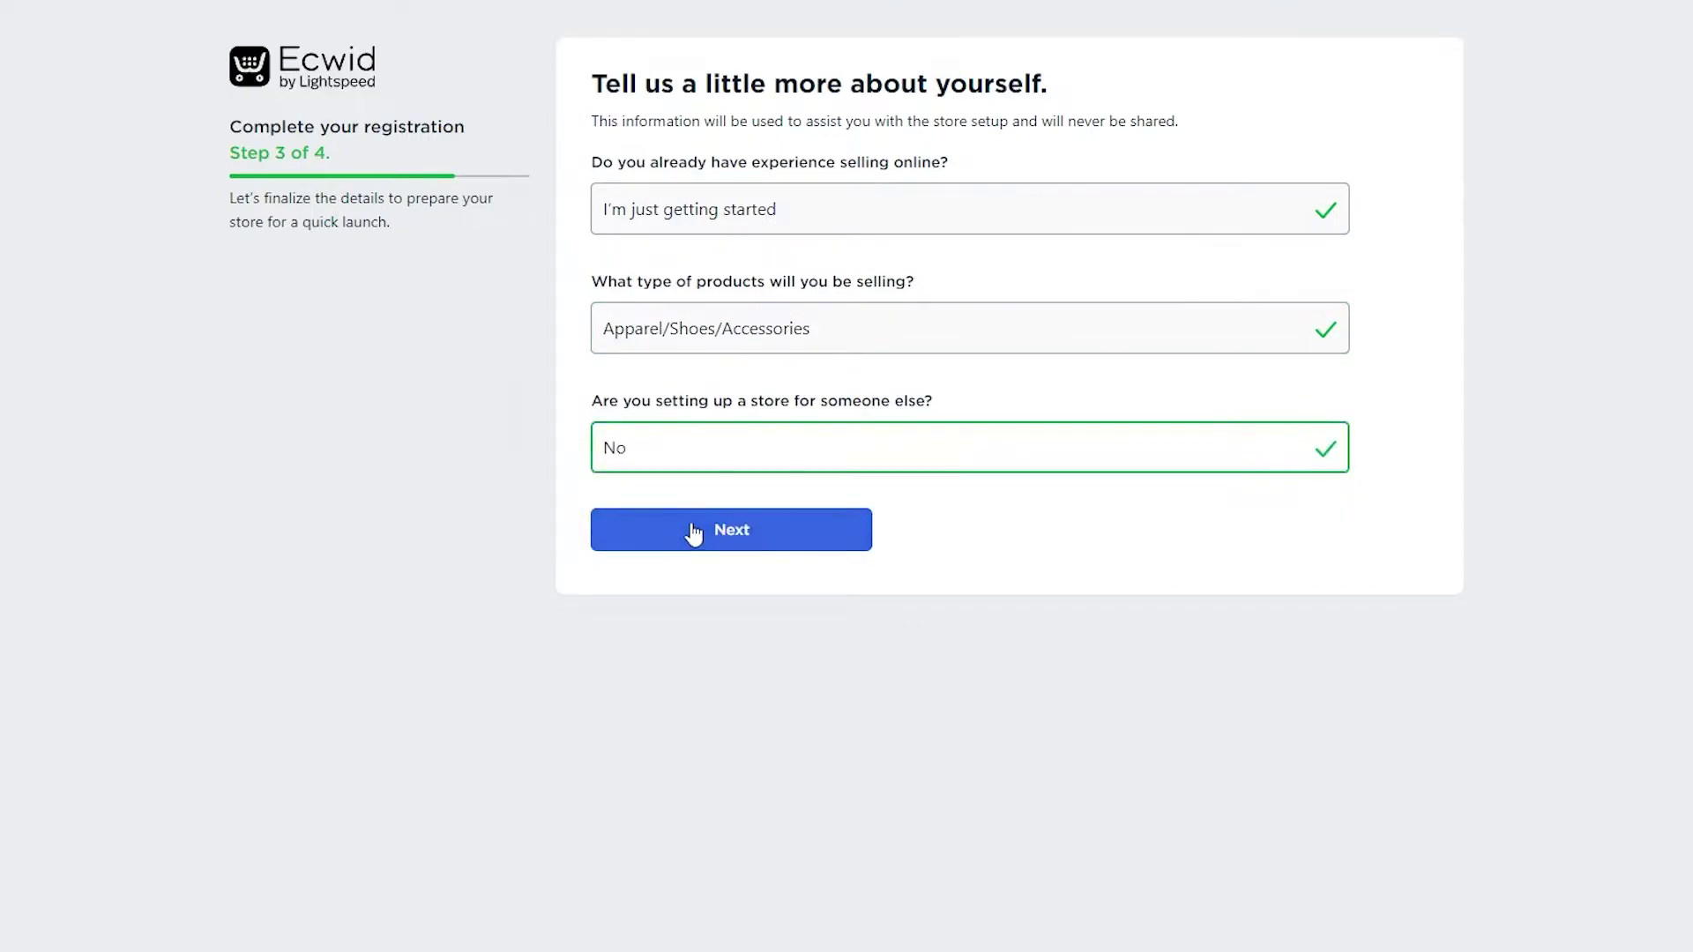
{"action": "left_click", "coordinate": [687, 540]}
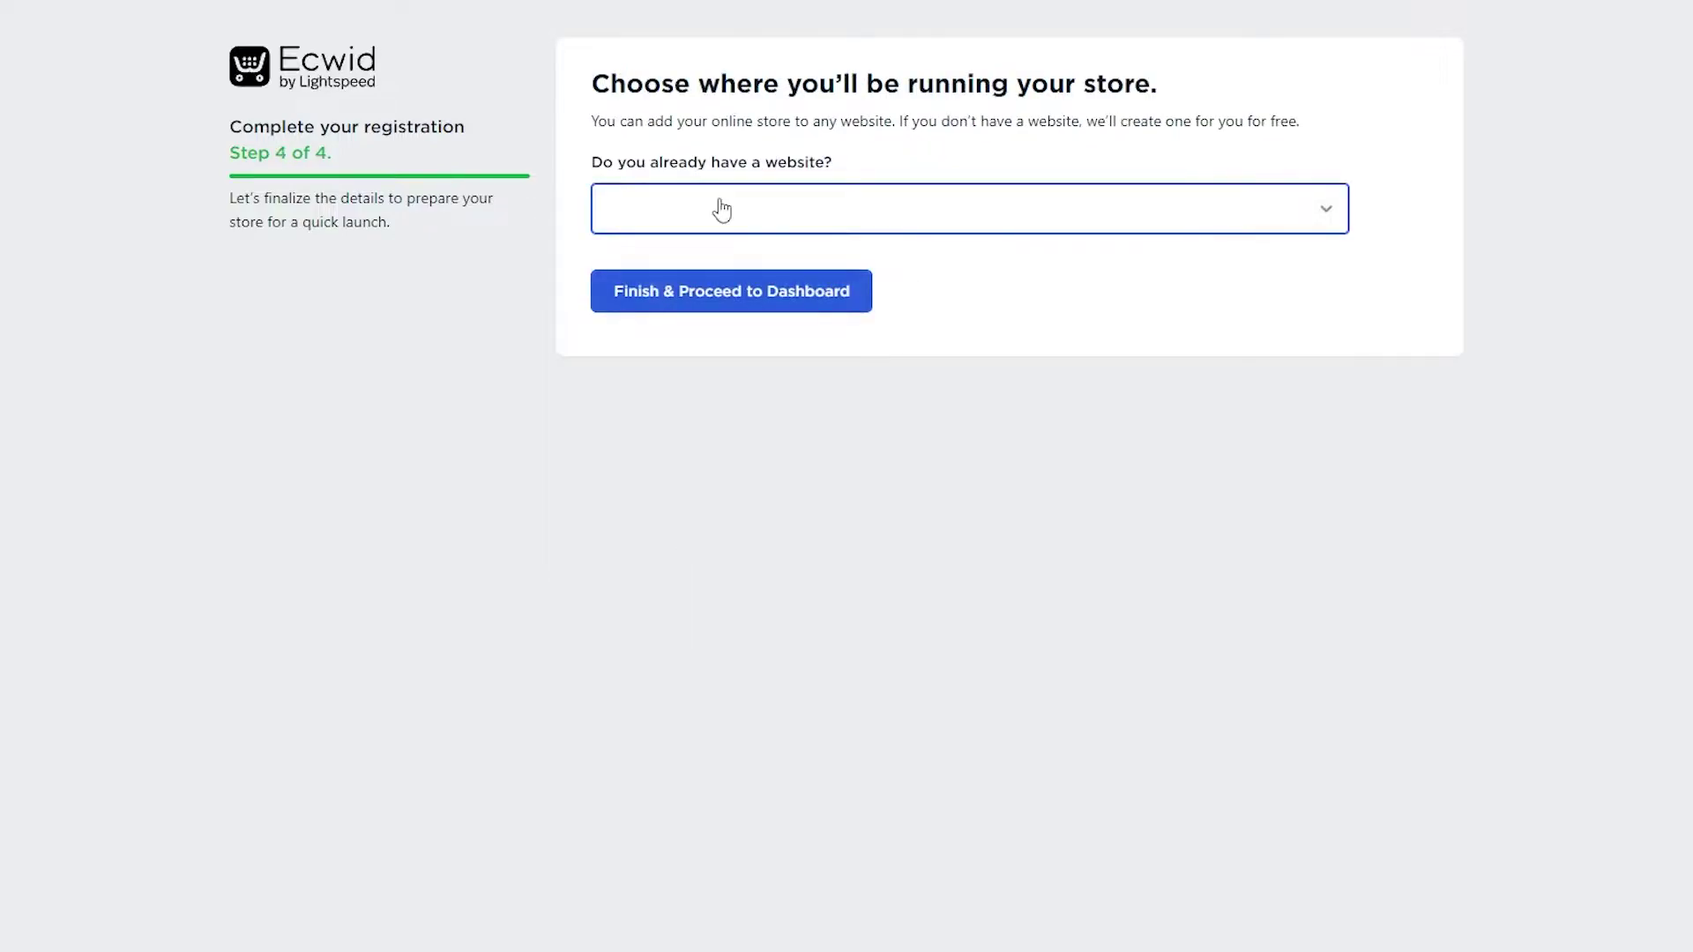
Answer No to having a website, enter 'testingphase' as the site address, and finish registration
{"action": "left_click", "coordinate": [721, 210]}
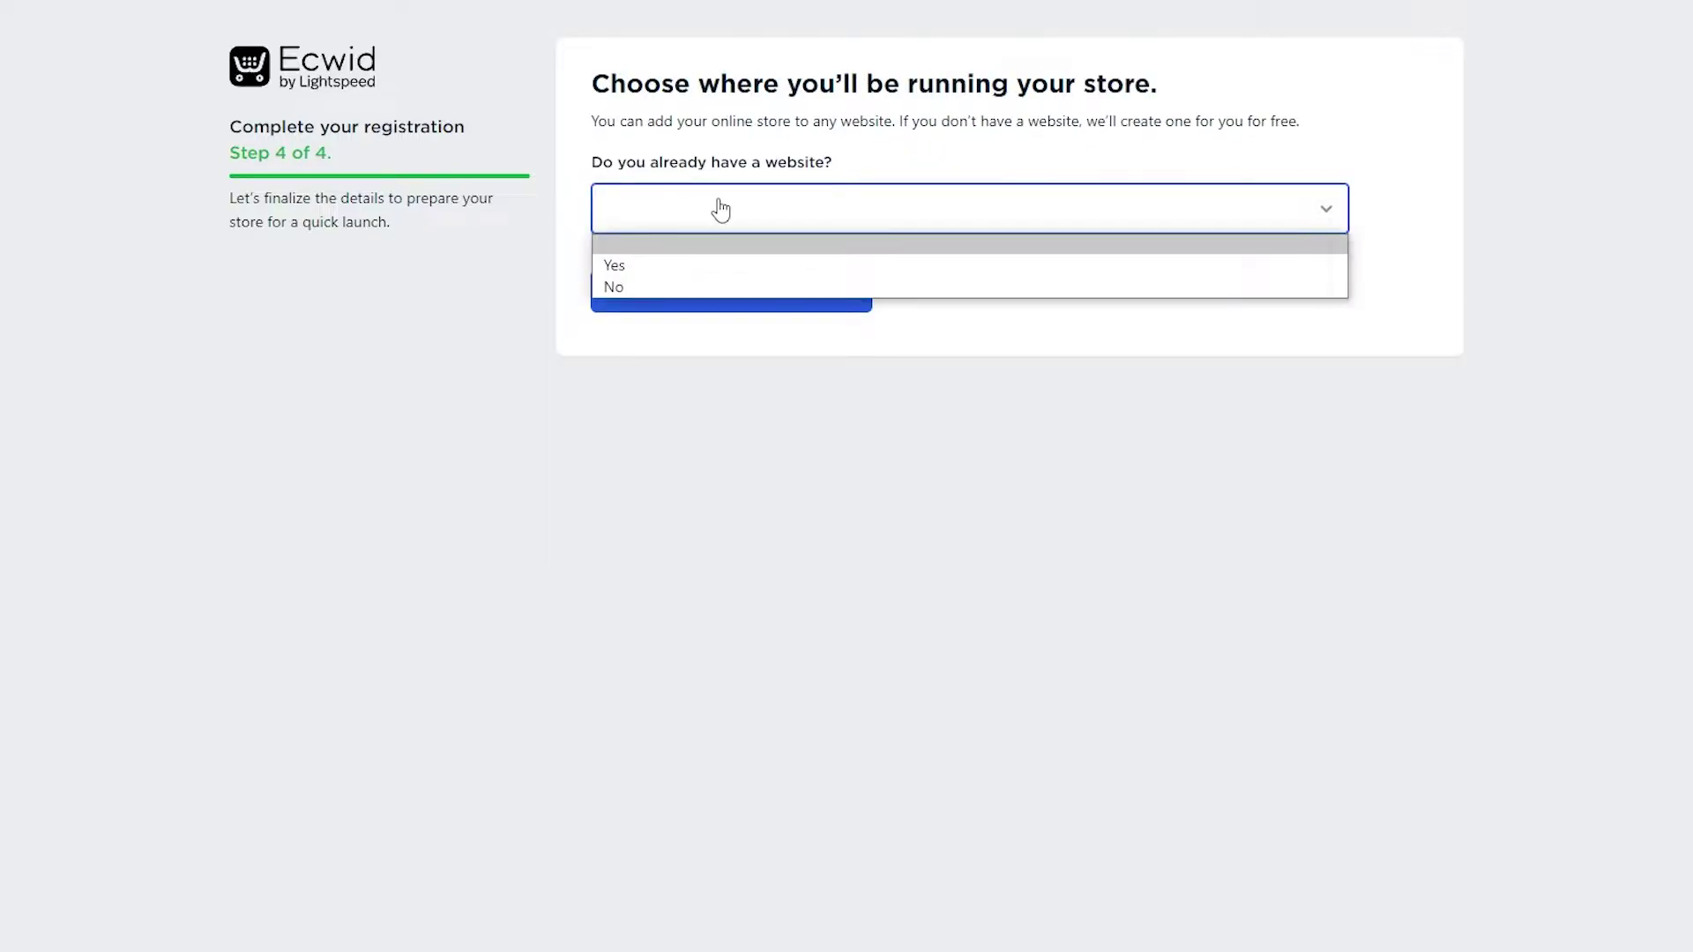
{"action": "left_click", "coordinate": [721, 210]}
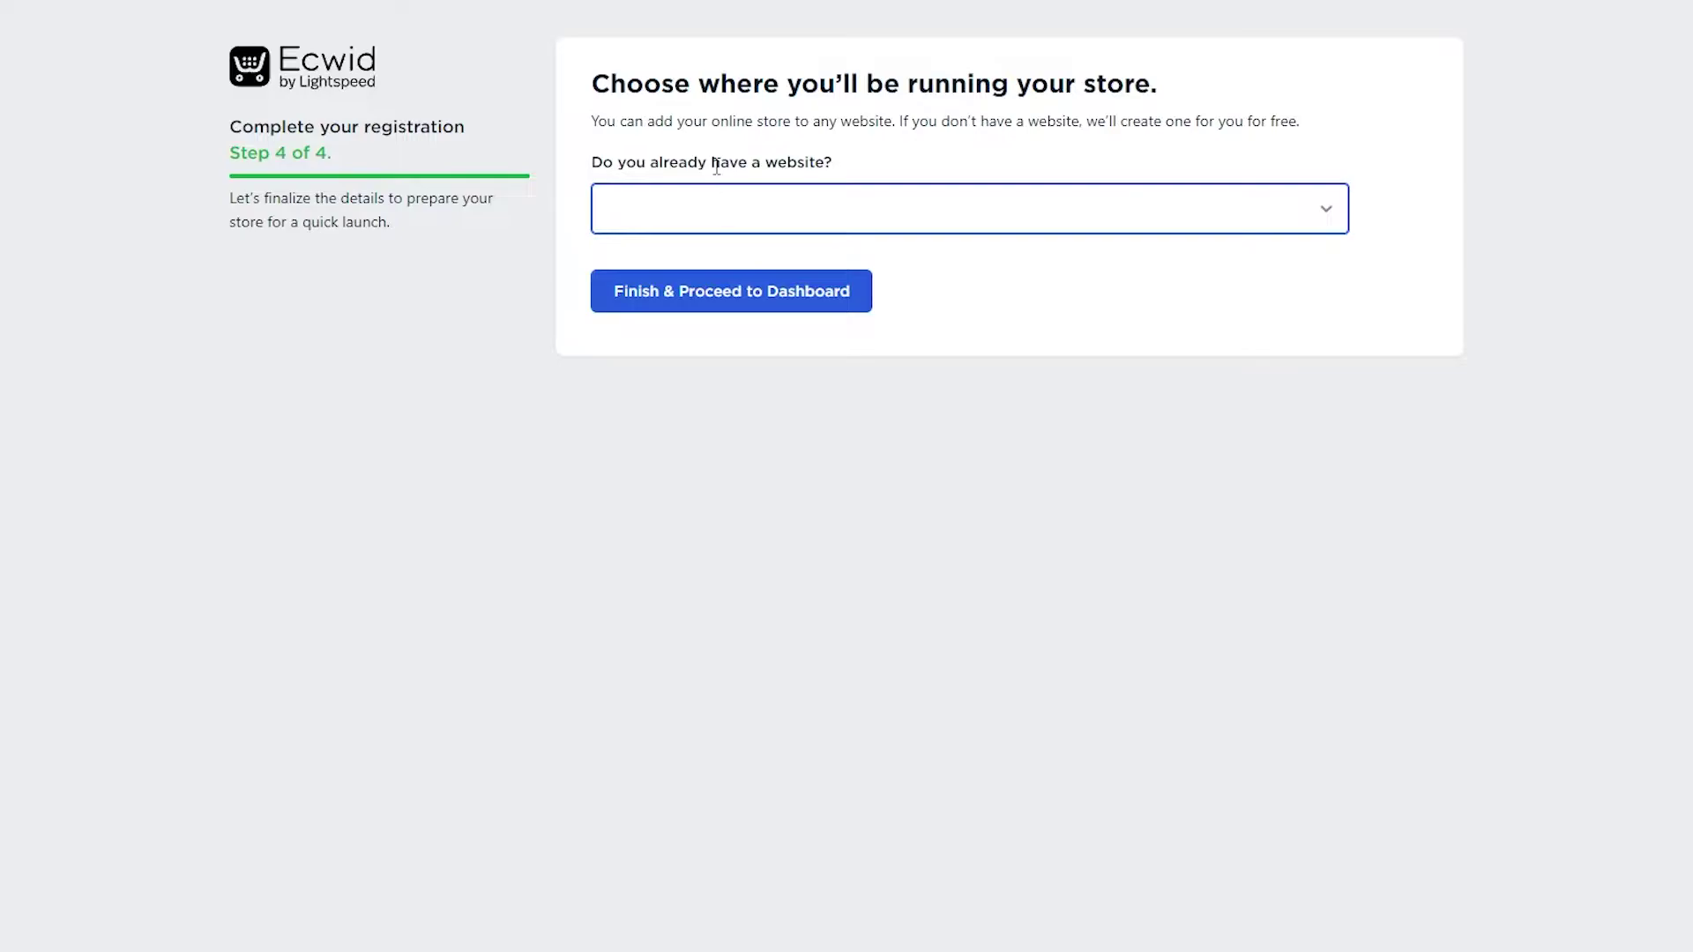
{"action": "left_click", "coordinate": [703, 208]}
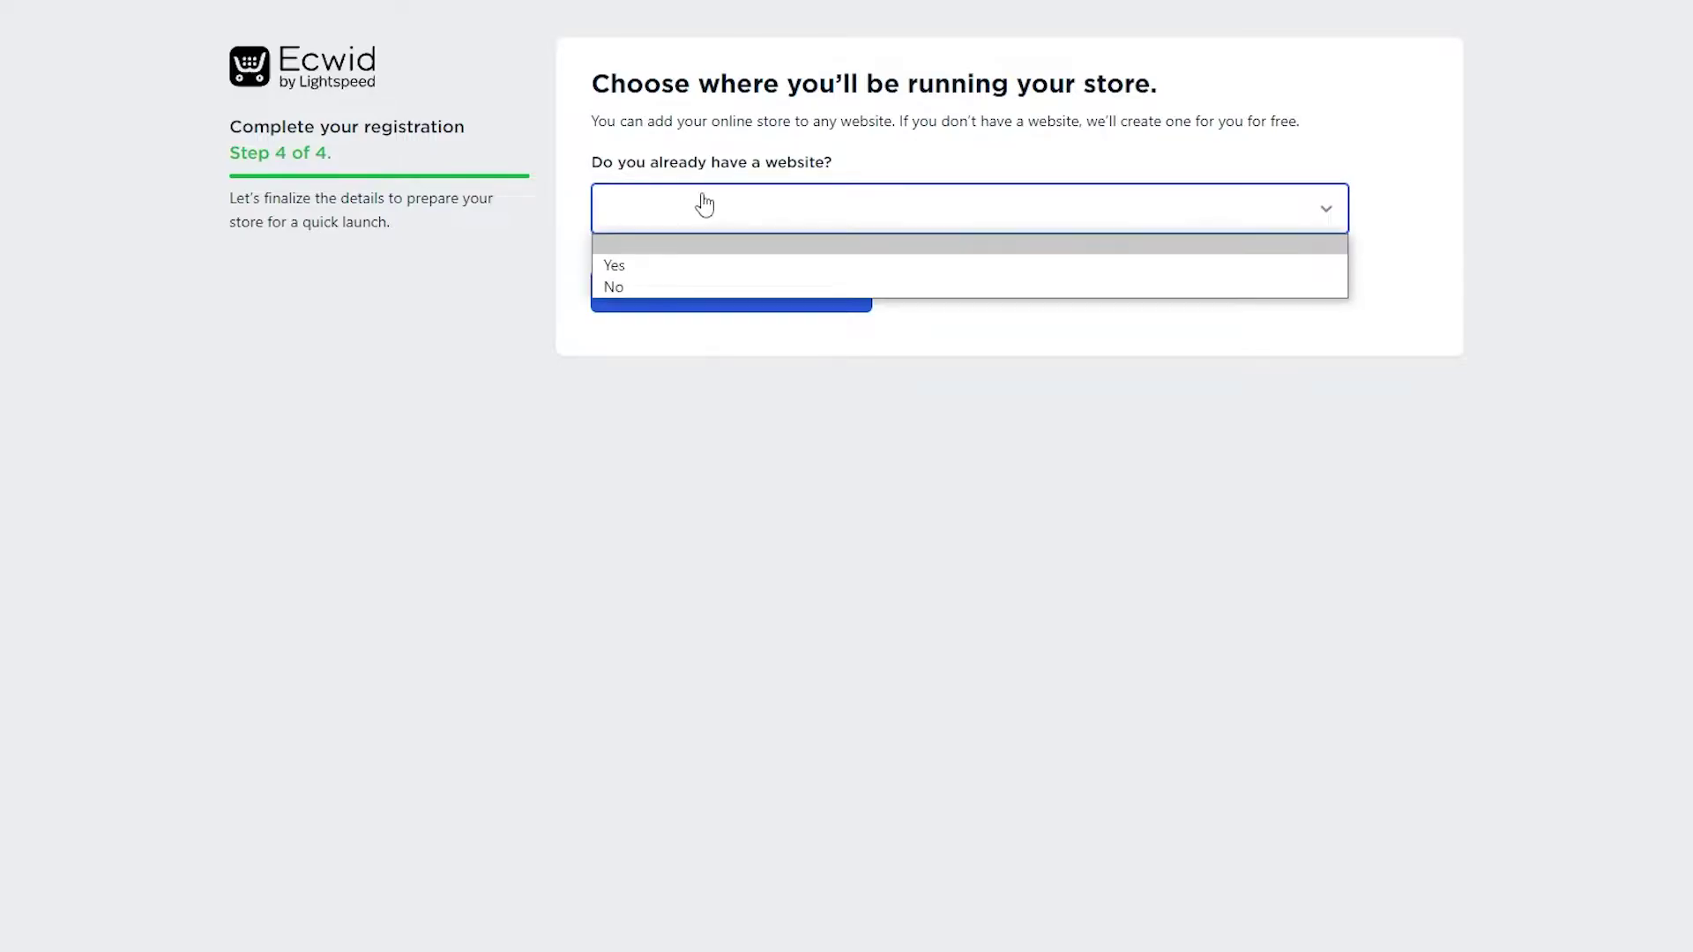
{"action": "left_click", "coordinate": [700, 293]}
{"action": "left_click", "coordinate": [715, 396]}
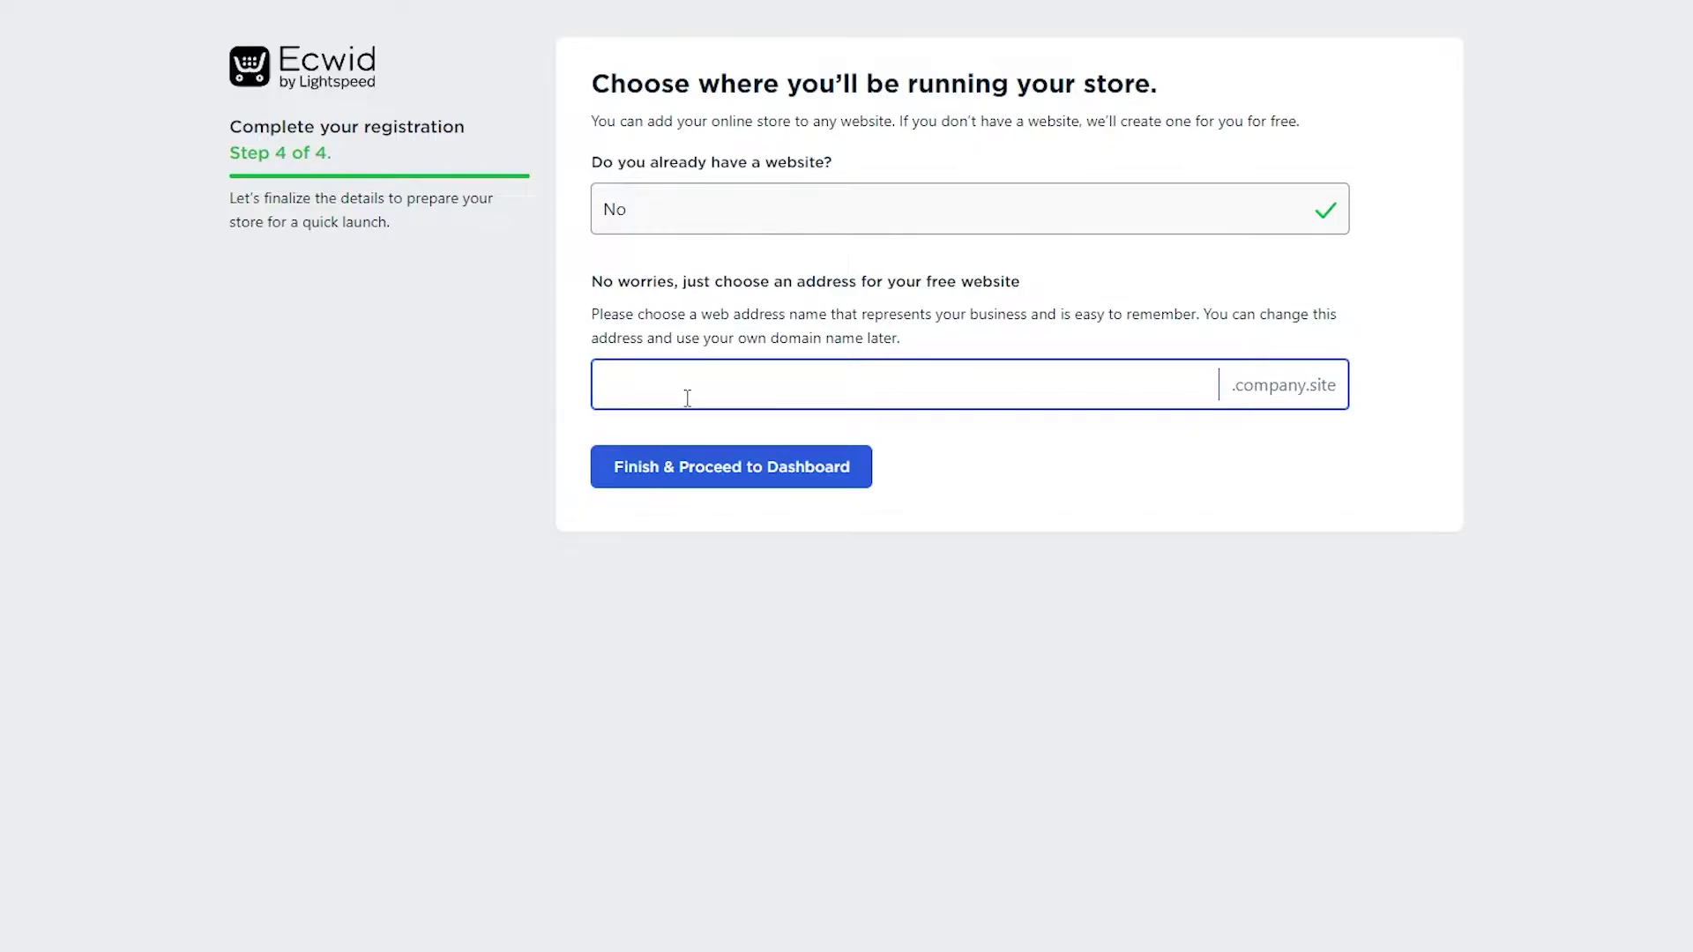
{"action": "type", "text": "testingphase"}
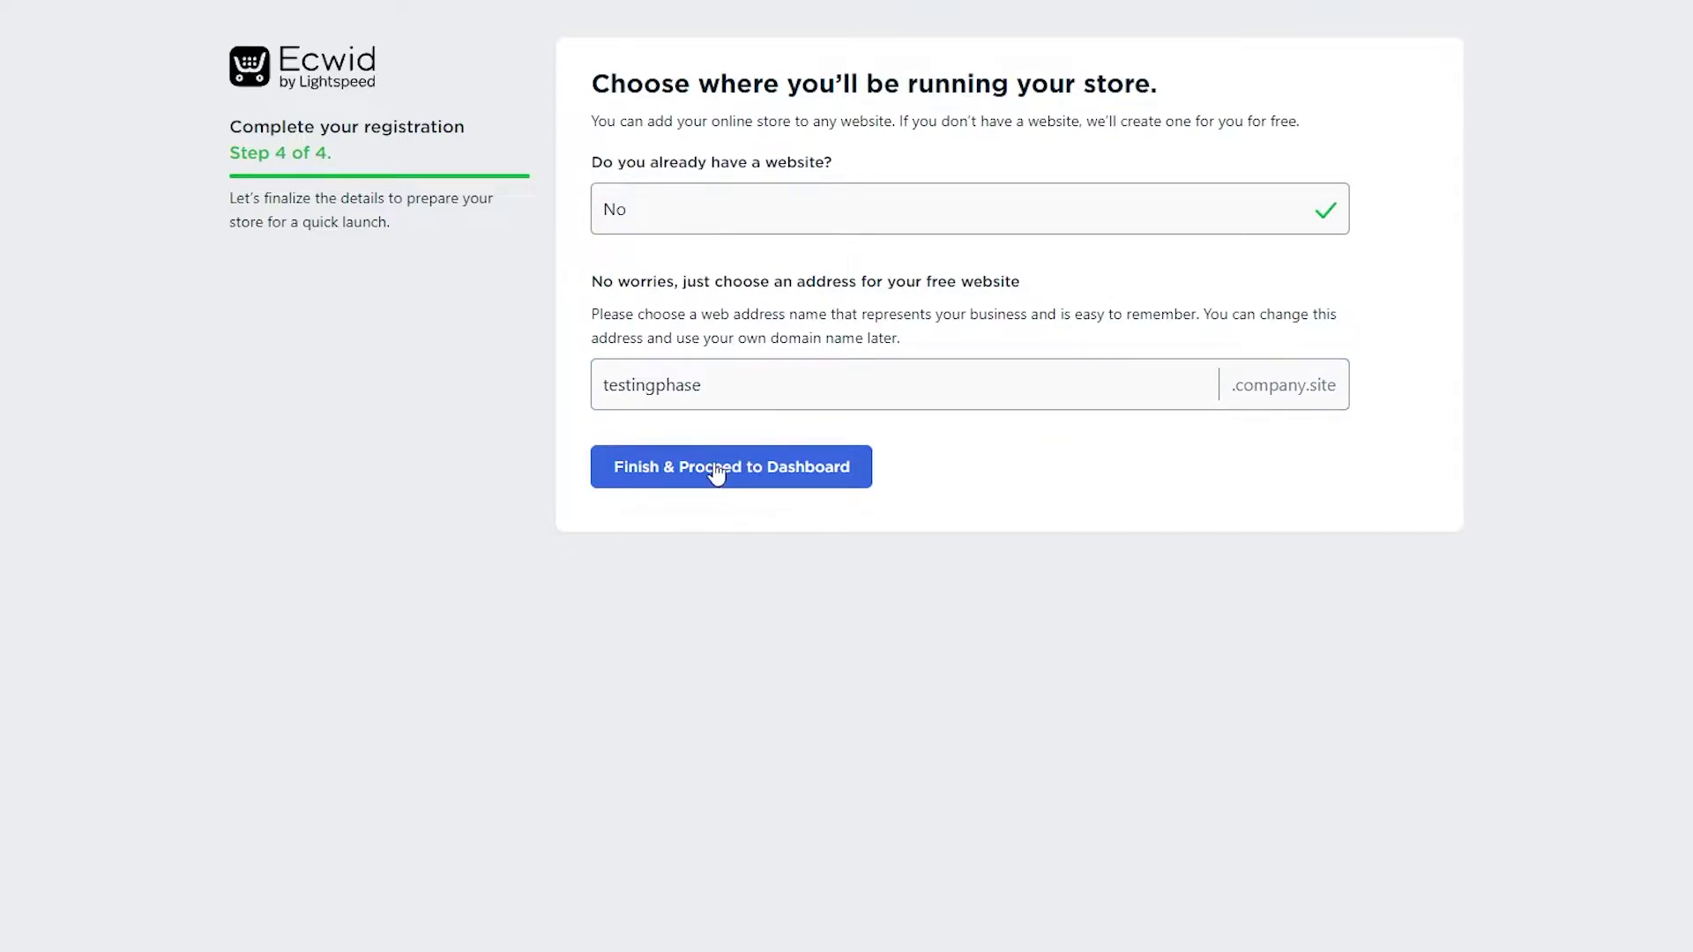
{"action": "left_click", "coordinate": [716, 473]}
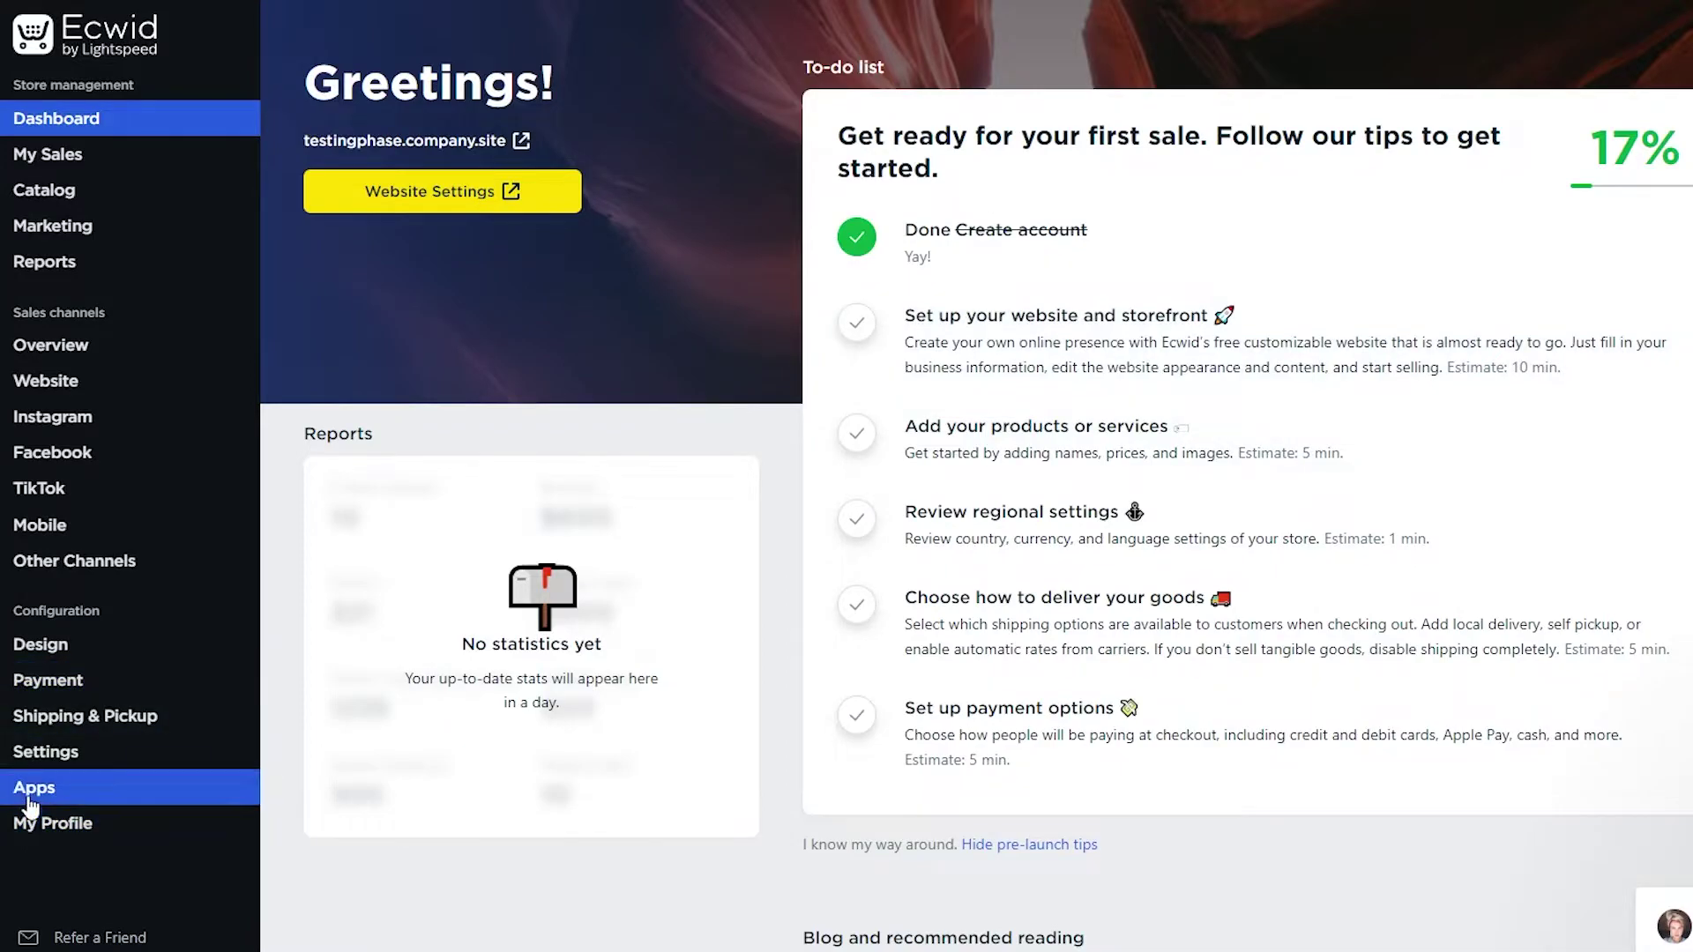
Open the App Market and search its apps for 'dropship'
{"action": "mouse_move", "coordinate": [189, 798]}
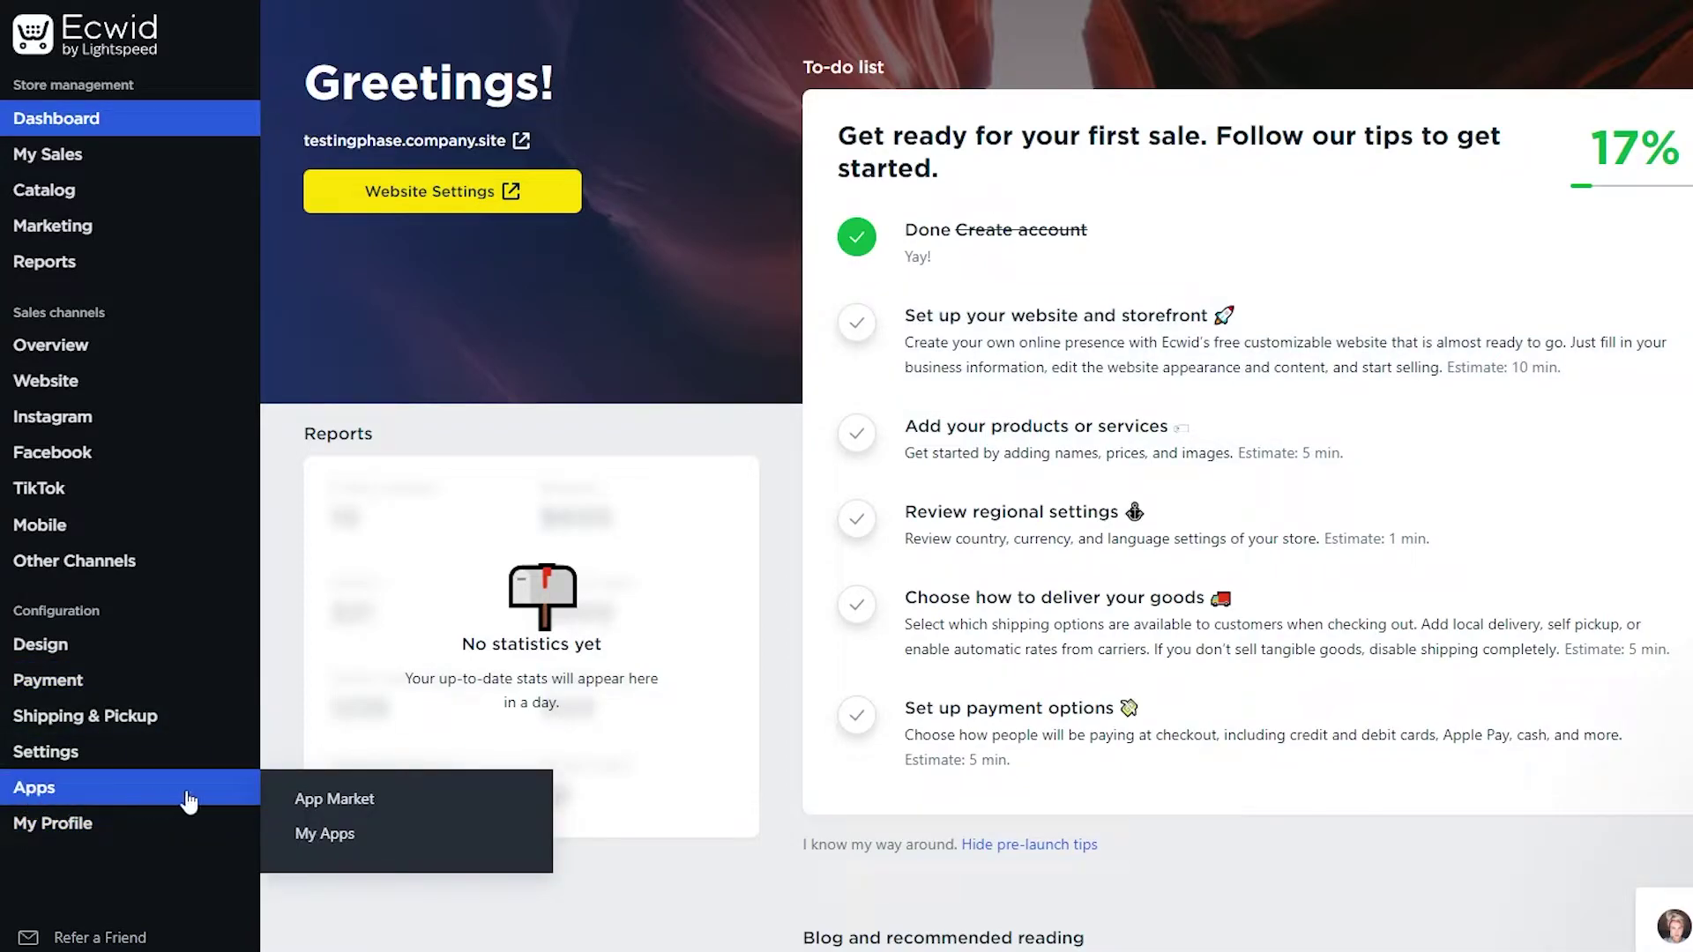
{"action": "right_click", "coordinate": [328, 804]}
{"action": "left_click", "coordinate": [427, 605]}
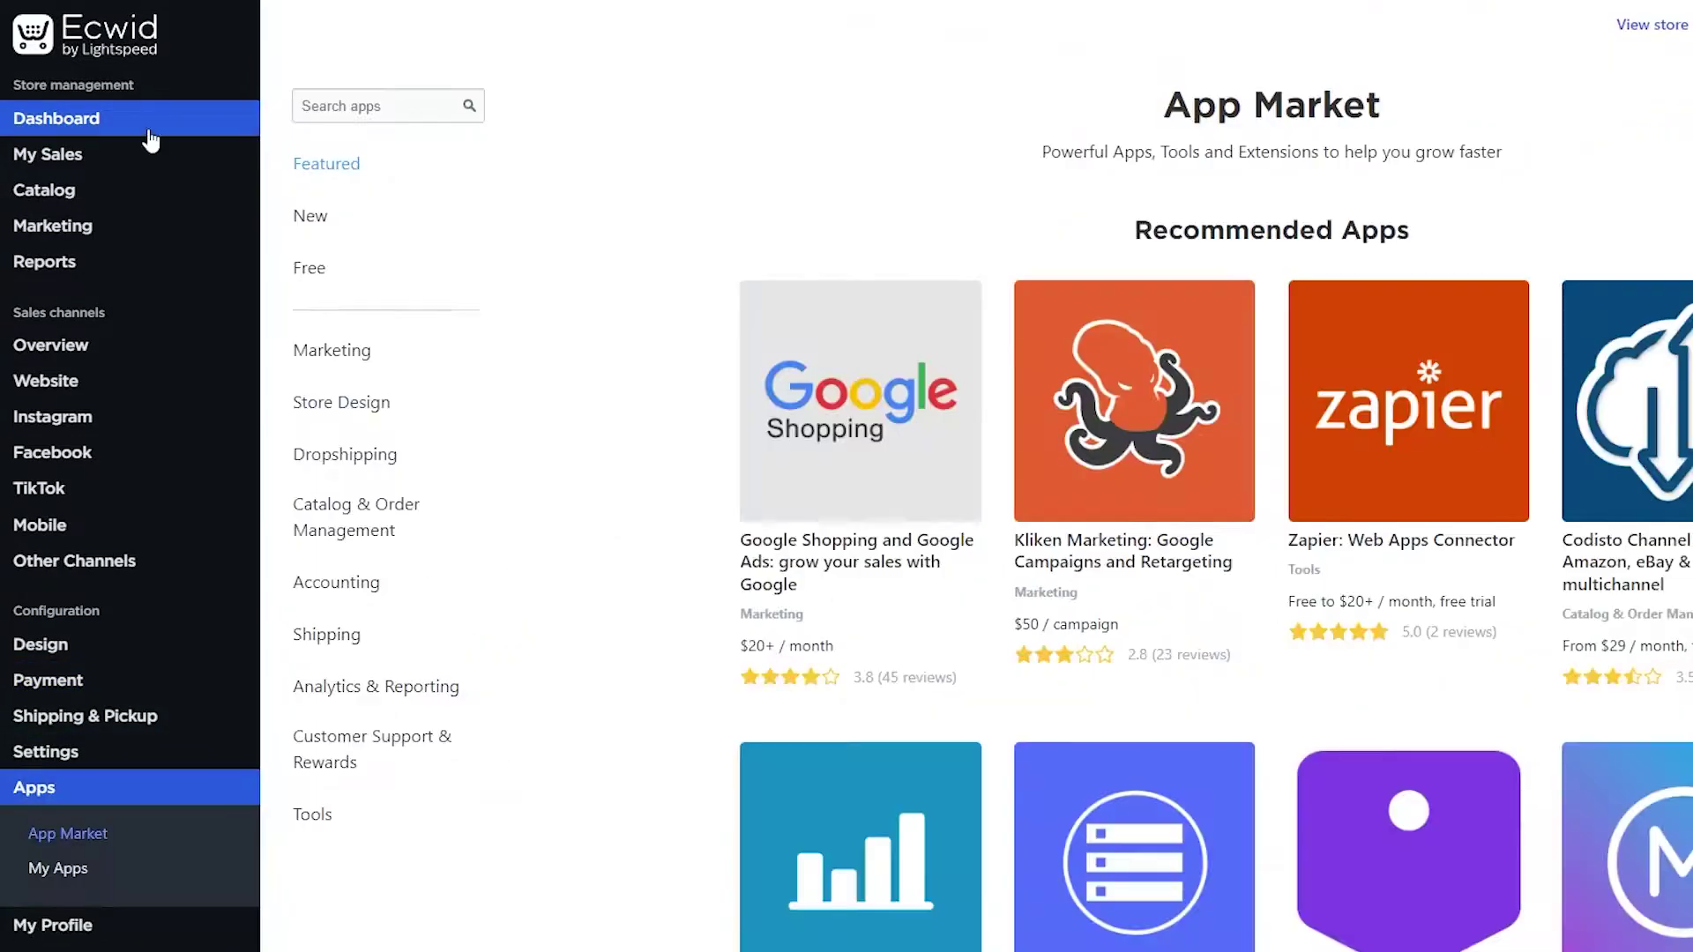
{"action": "scroll", "coordinate": [1285, 457], "scroll_direction": "down", "scroll_amount": 9}
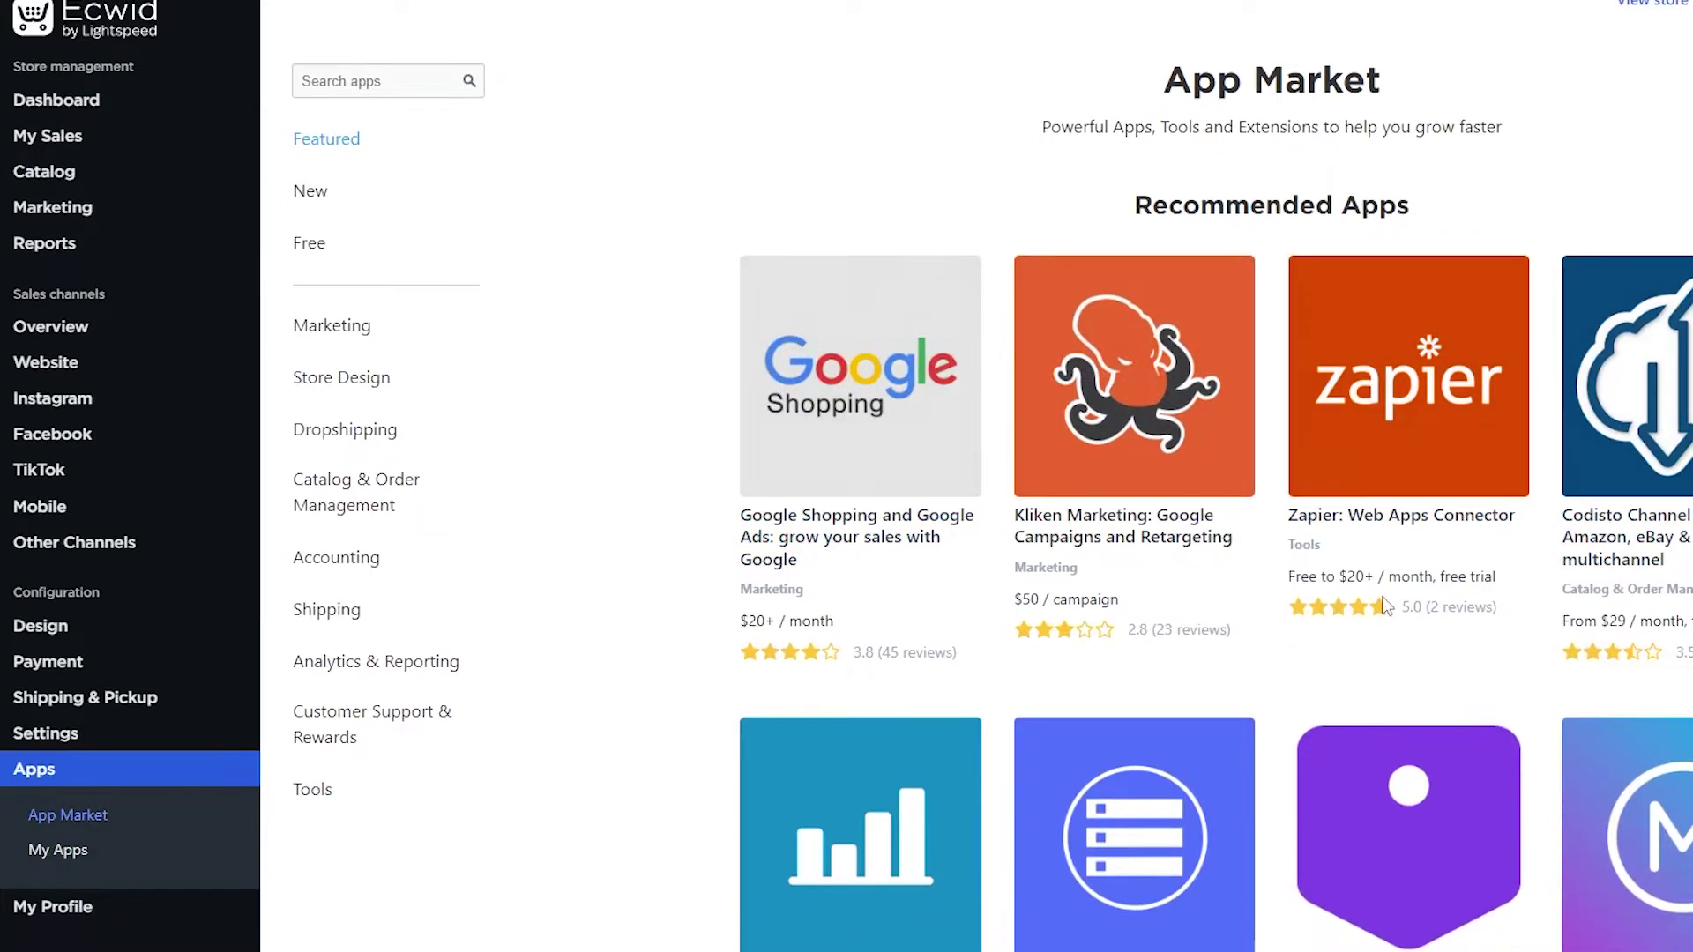
{"action": "scroll", "coordinate": [1304, 505], "scroll_direction": "down", "scroll_amount": 10}
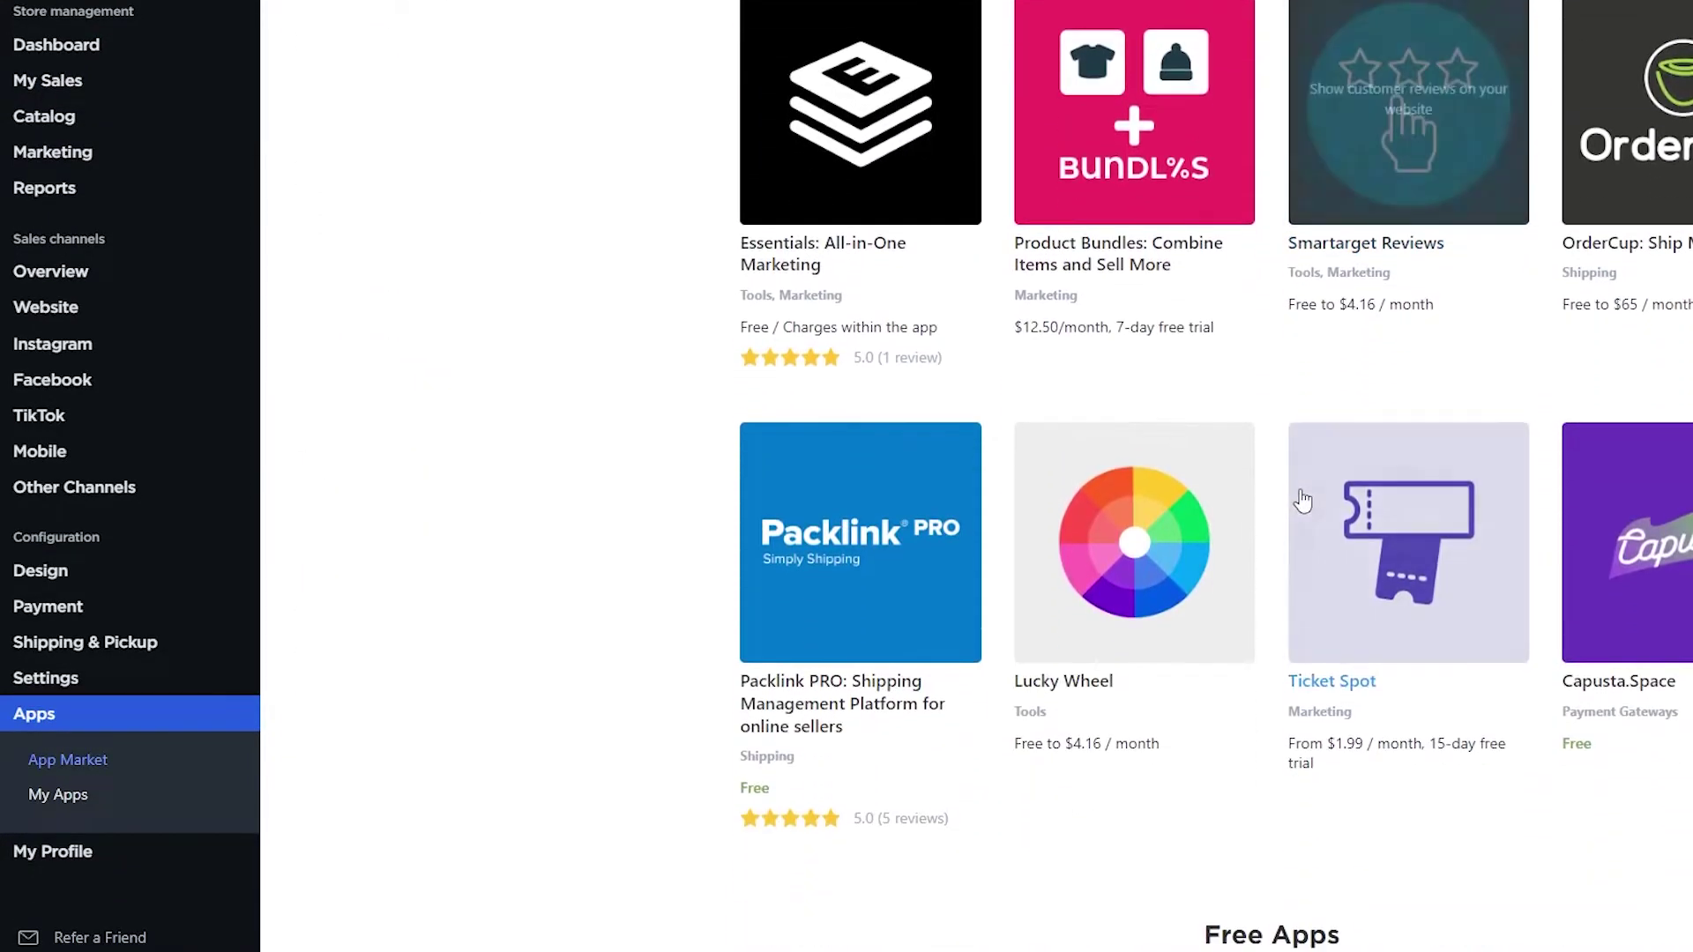
{"action": "scroll", "coordinate": [1288, 503], "scroll_direction": "down", "scroll_amount": 6}
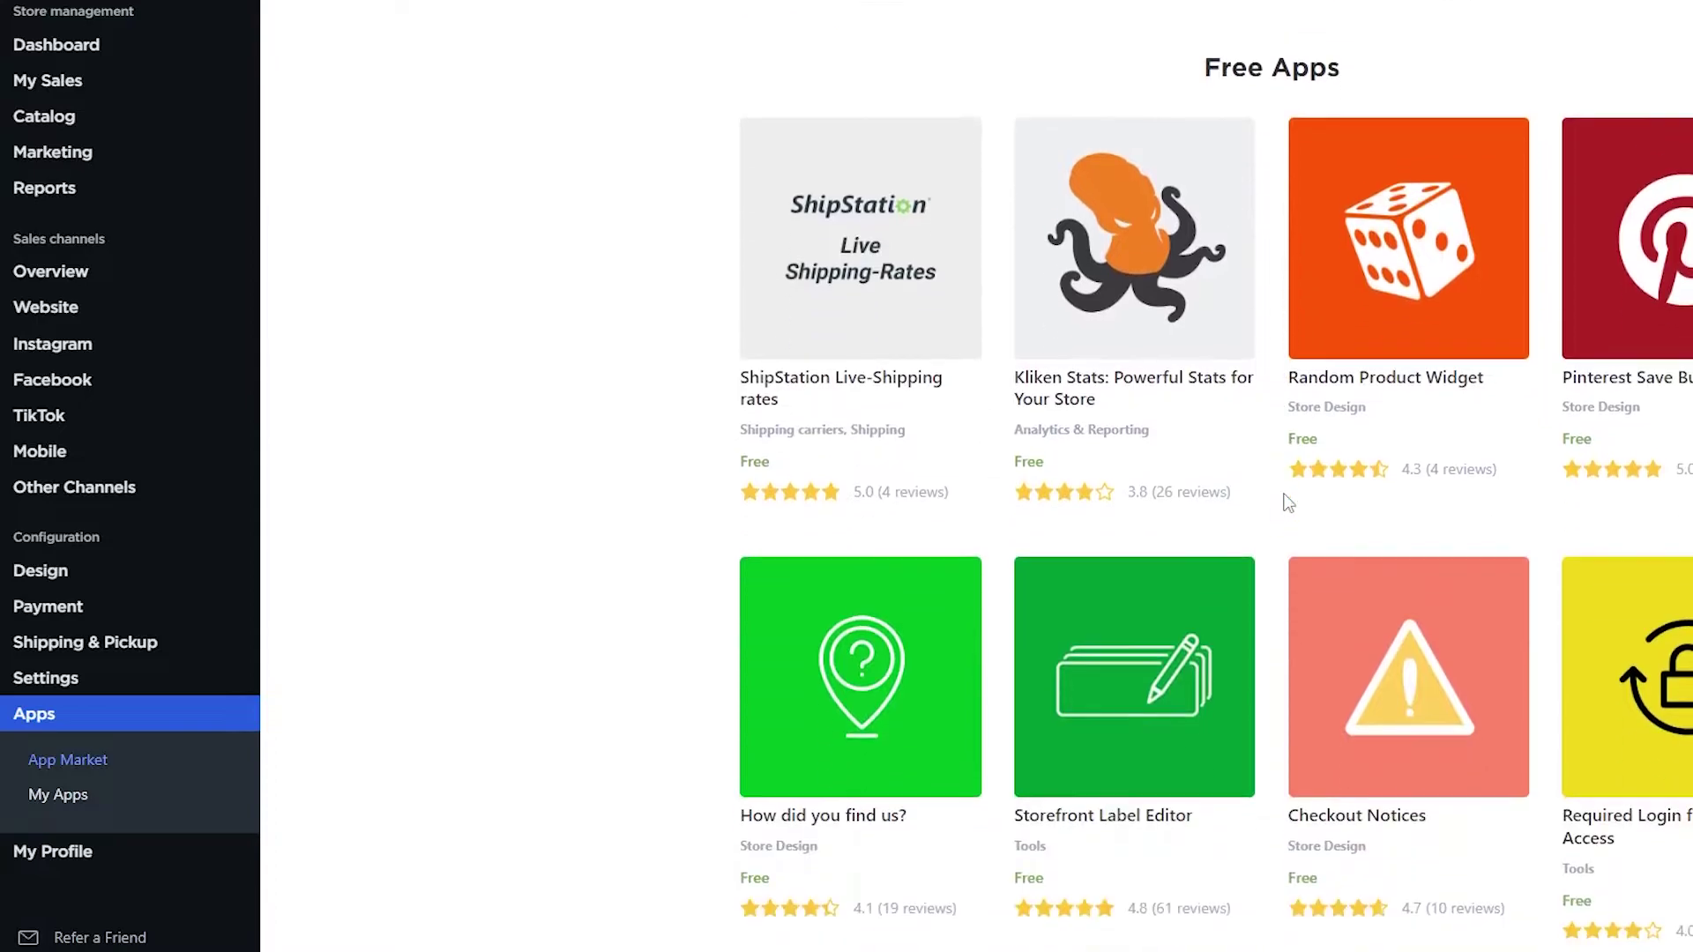
{"action": "scroll", "coordinate": [1284, 499], "scroll_direction": "up", "scroll_amount": 17}
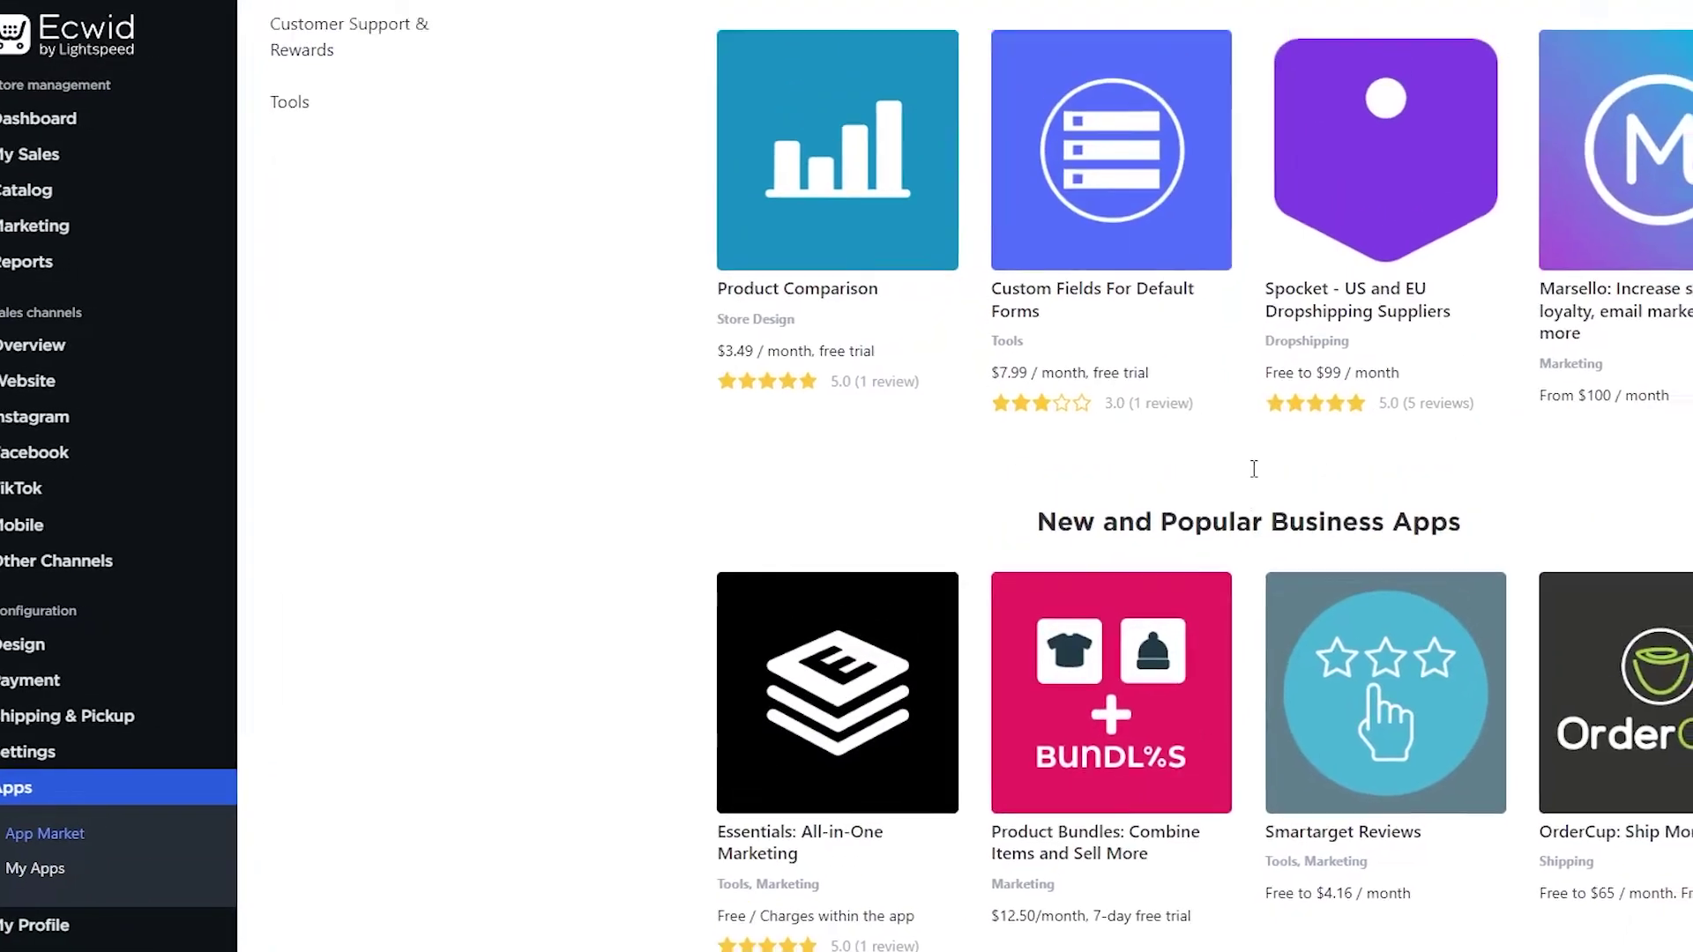
{"action": "scroll", "coordinate": [1254, 468], "scroll_direction": "up", "scroll_amount": 8}
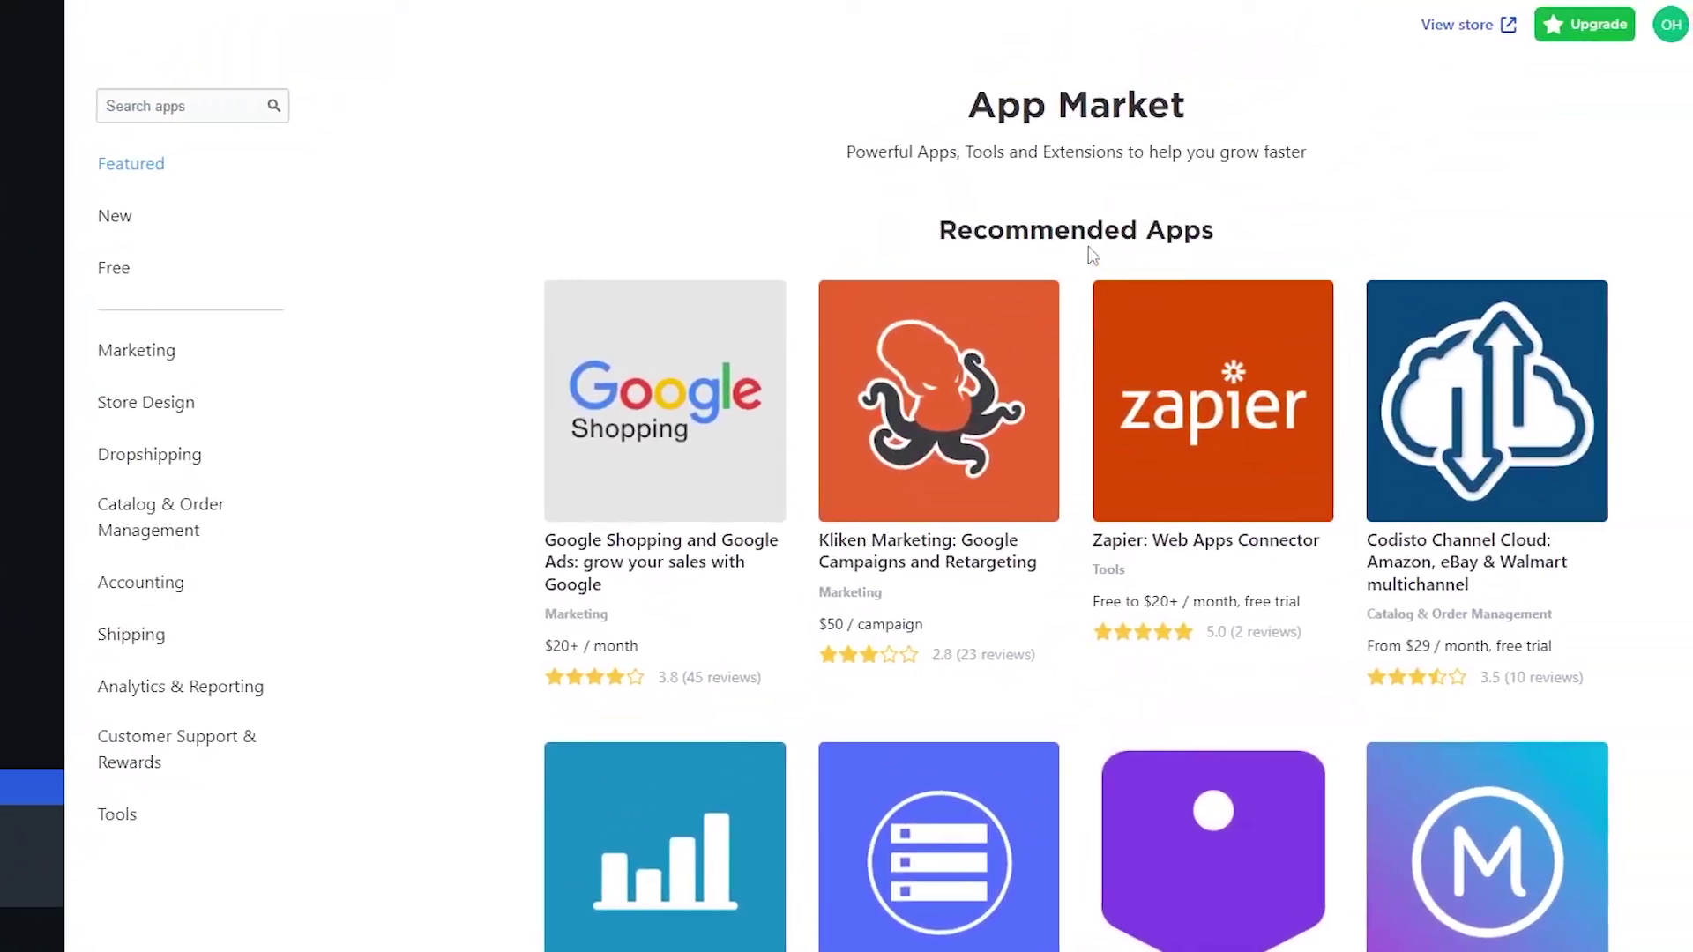
{"action": "left_click", "coordinate": [297, 106]}
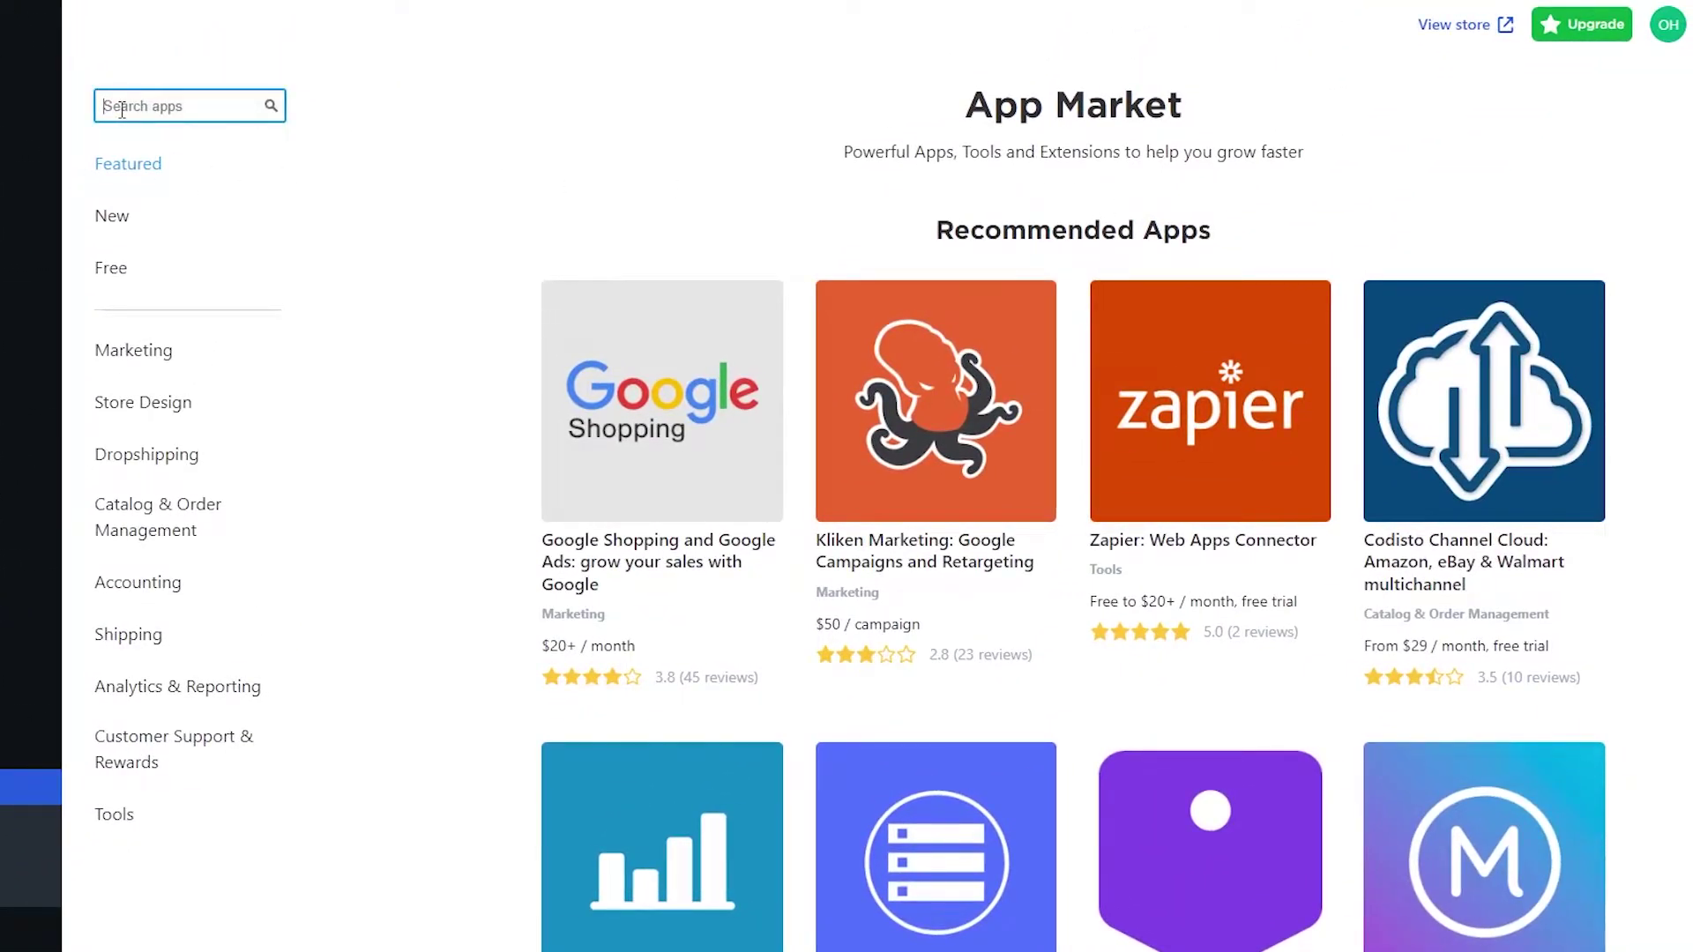
{"action": "type", "text": "dropship"}
{"action": "key", "text": "Return"}
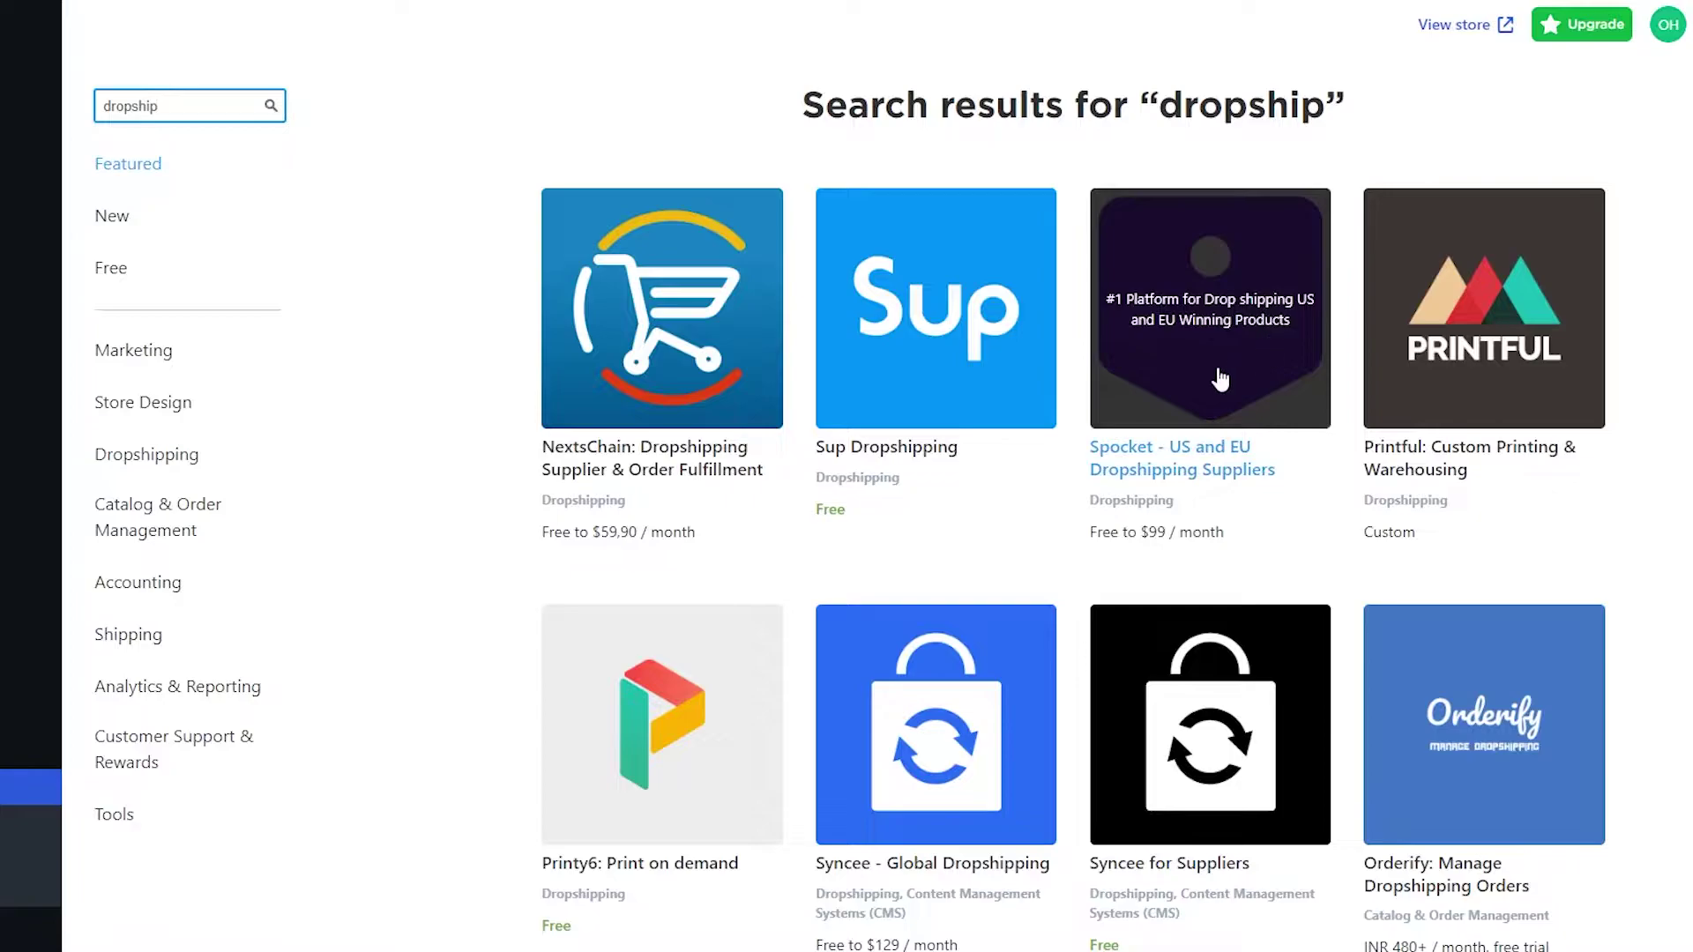
Install Sup Dropshipping from its listing, open it, and go to its dashboard
{"action": "left_click", "coordinate": [892, 415]}
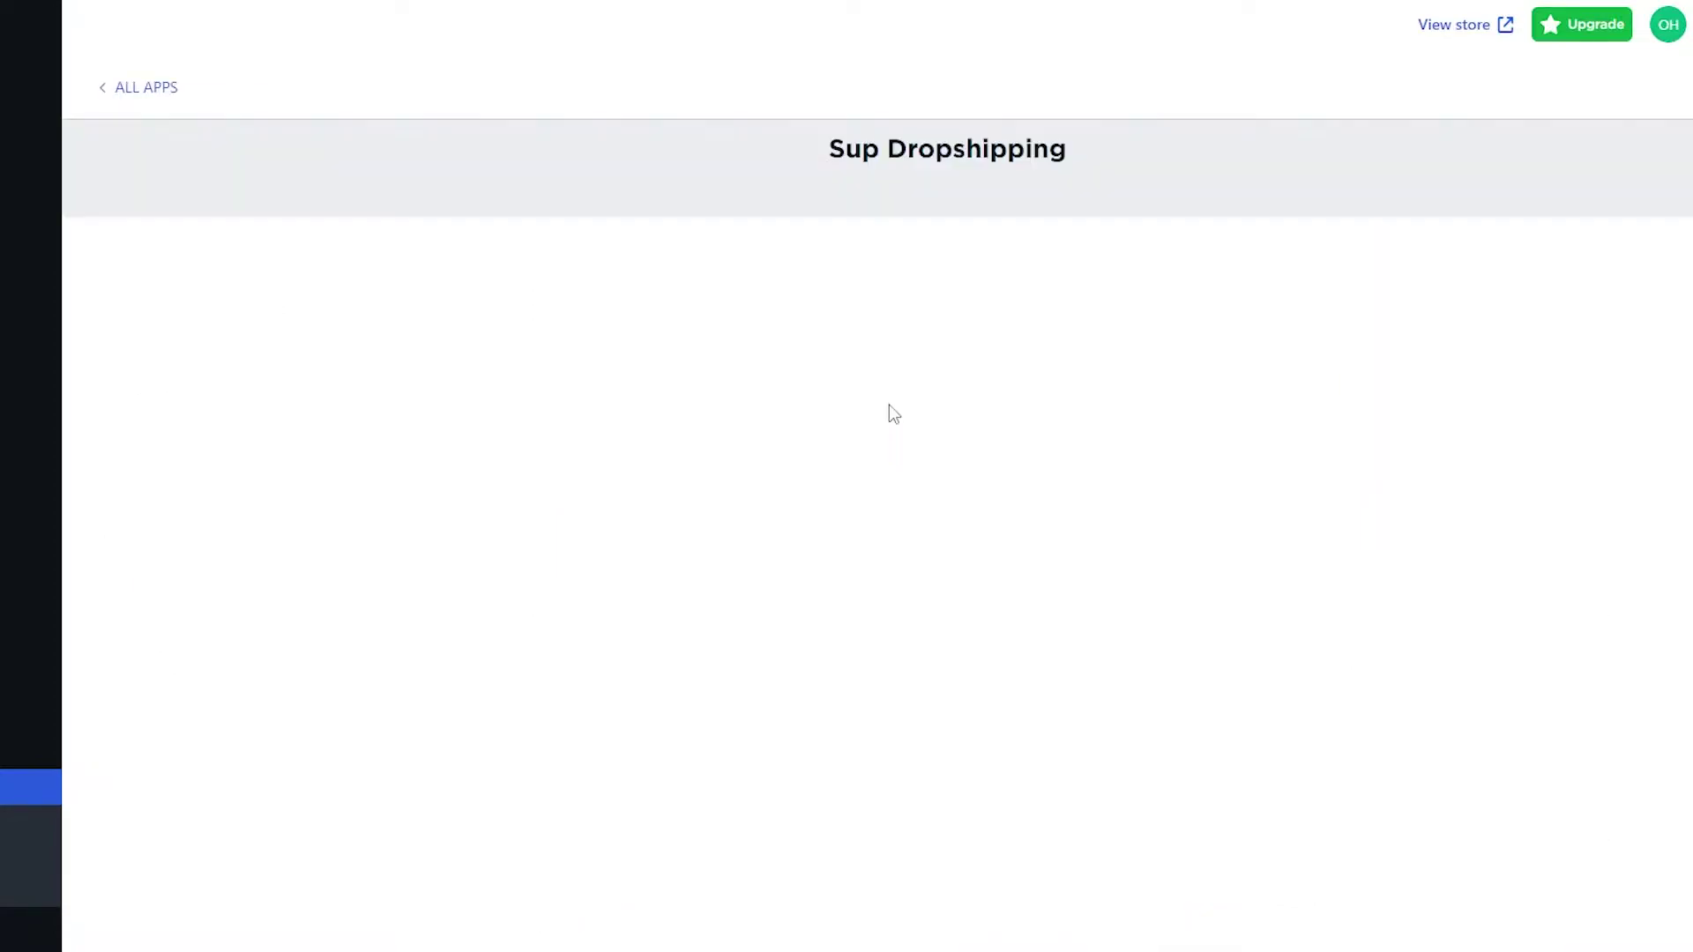
{"action": "scroll", "coordinate": [1196, 512], "scroll_direction": "down", "scroll_amount": 4}
{"action": "scroll", "coordinate": [1133, 510], "scroll_direction": "up", "scroll_amount": 4}
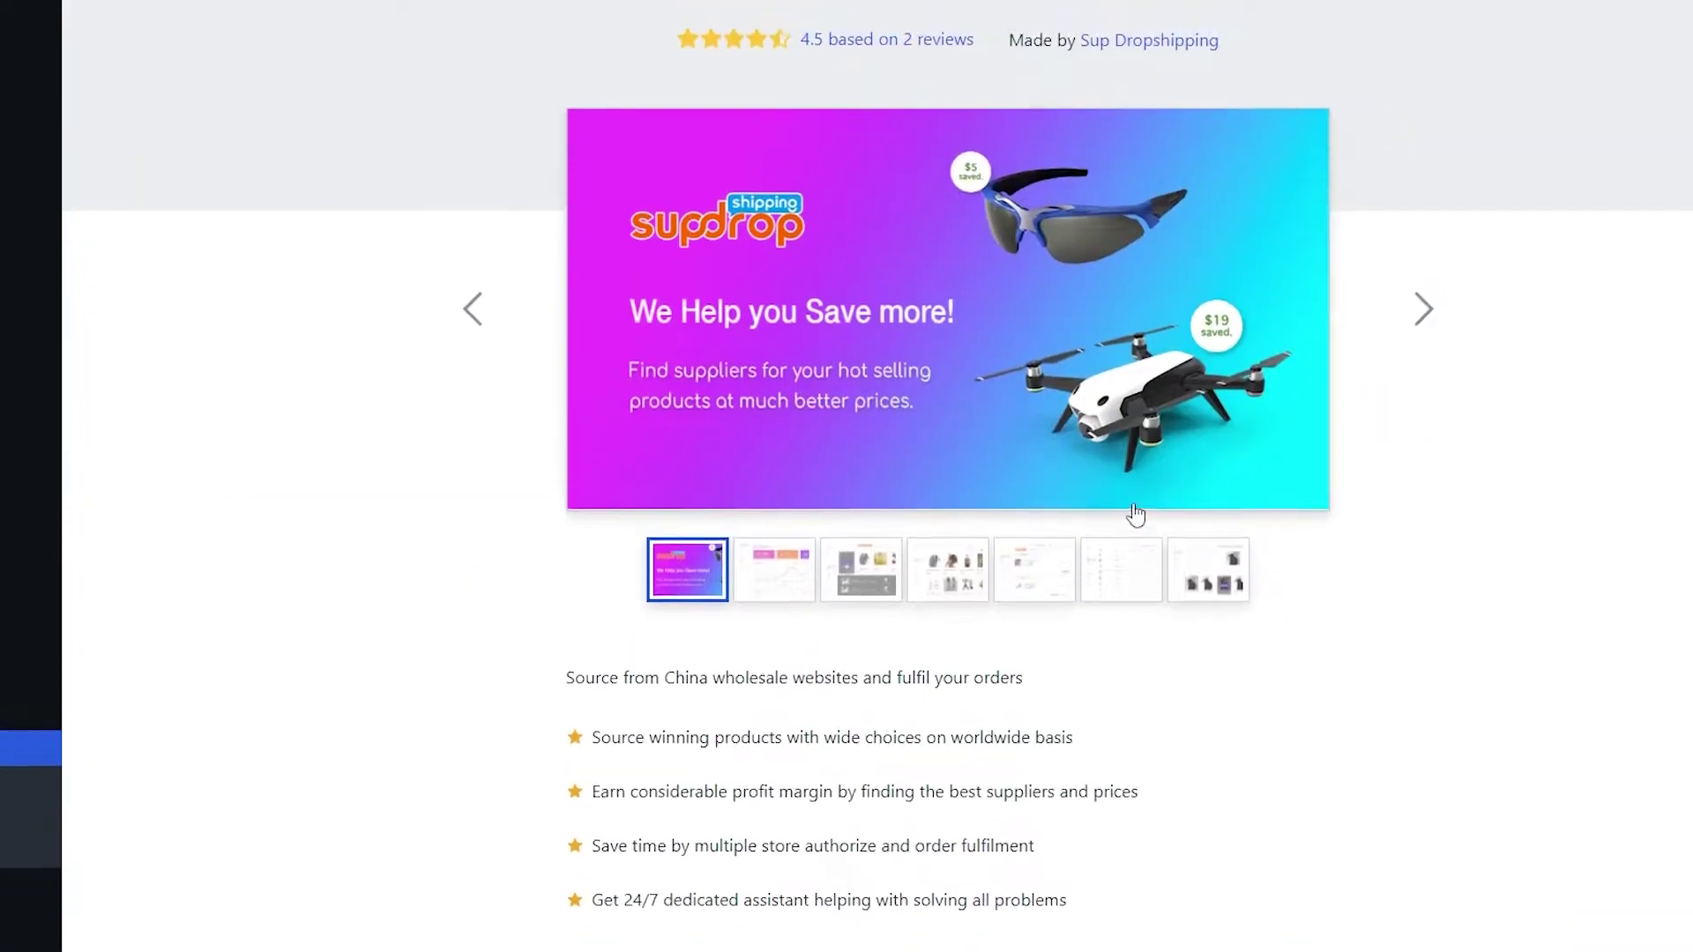
{"action": "left_click", "coordinate": [990, 378]}
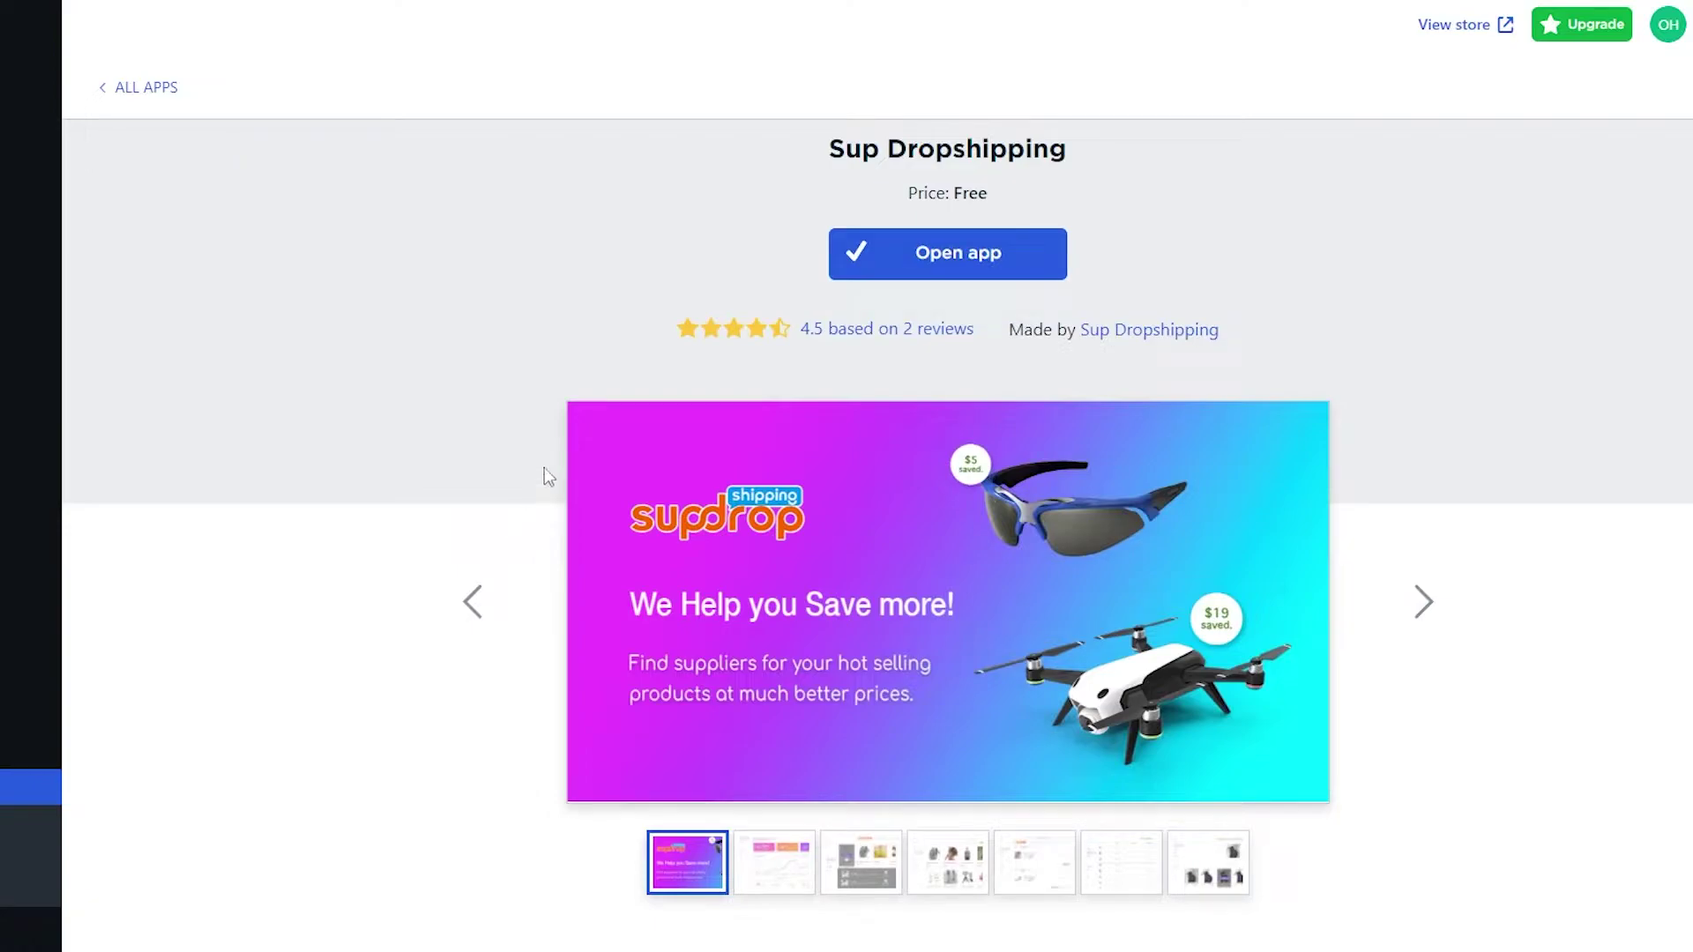
{"action": "left_click", "coordinate": [955, 273]}
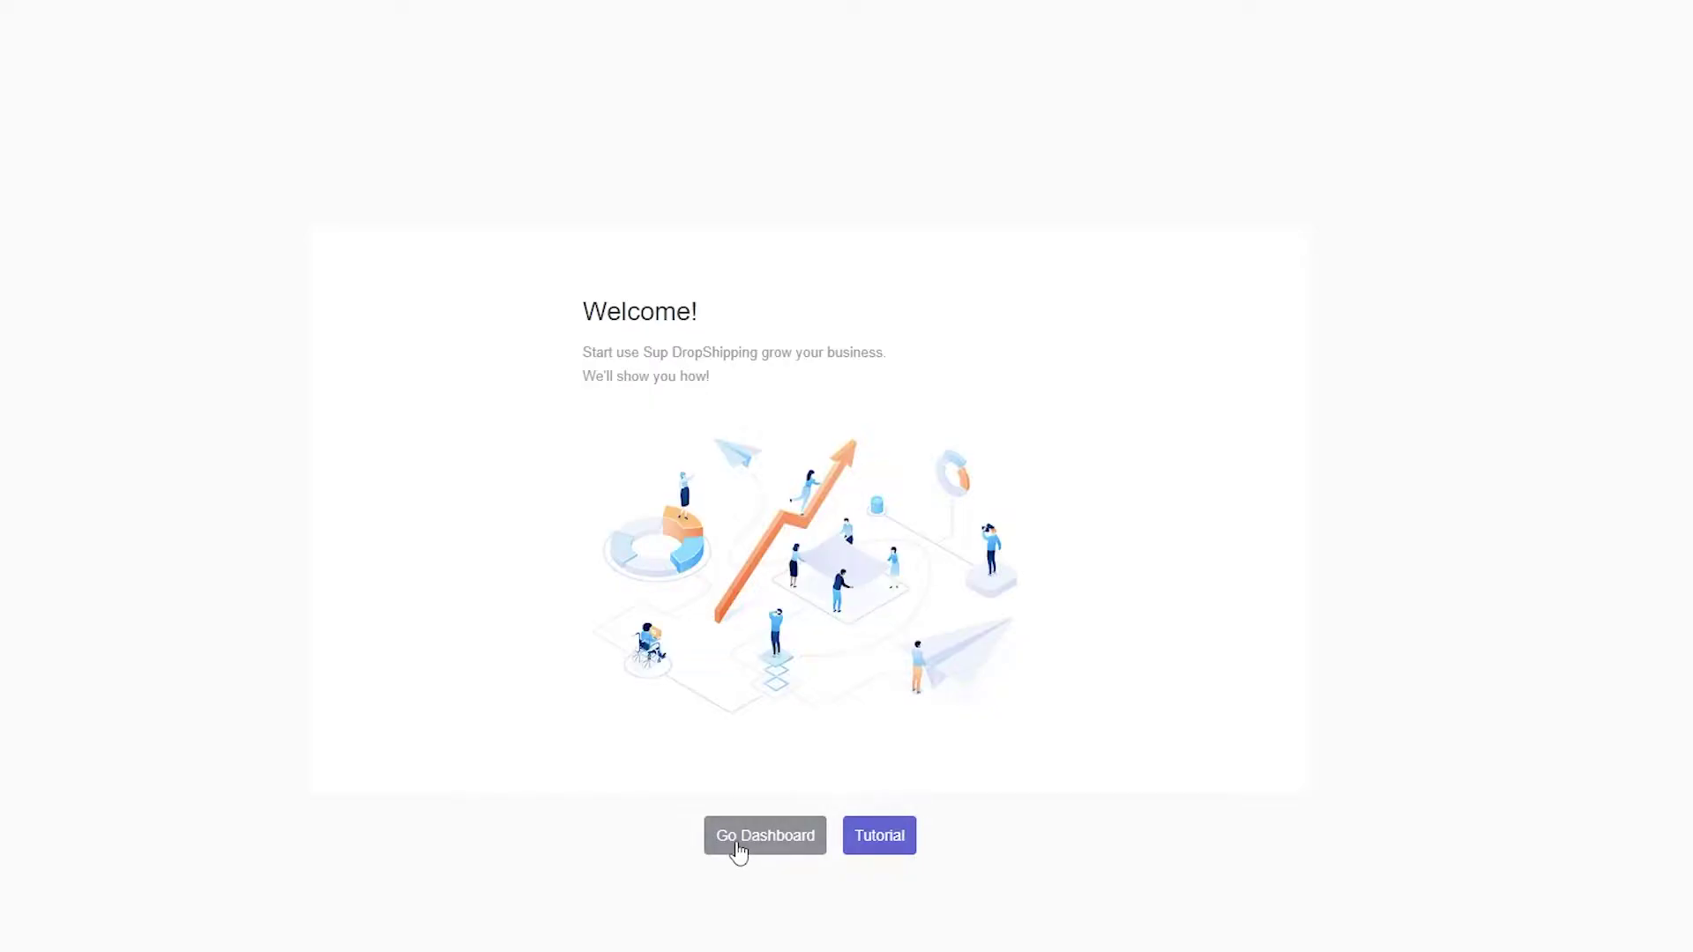
{"action": "left_click", "coordinate": [738, 851]}
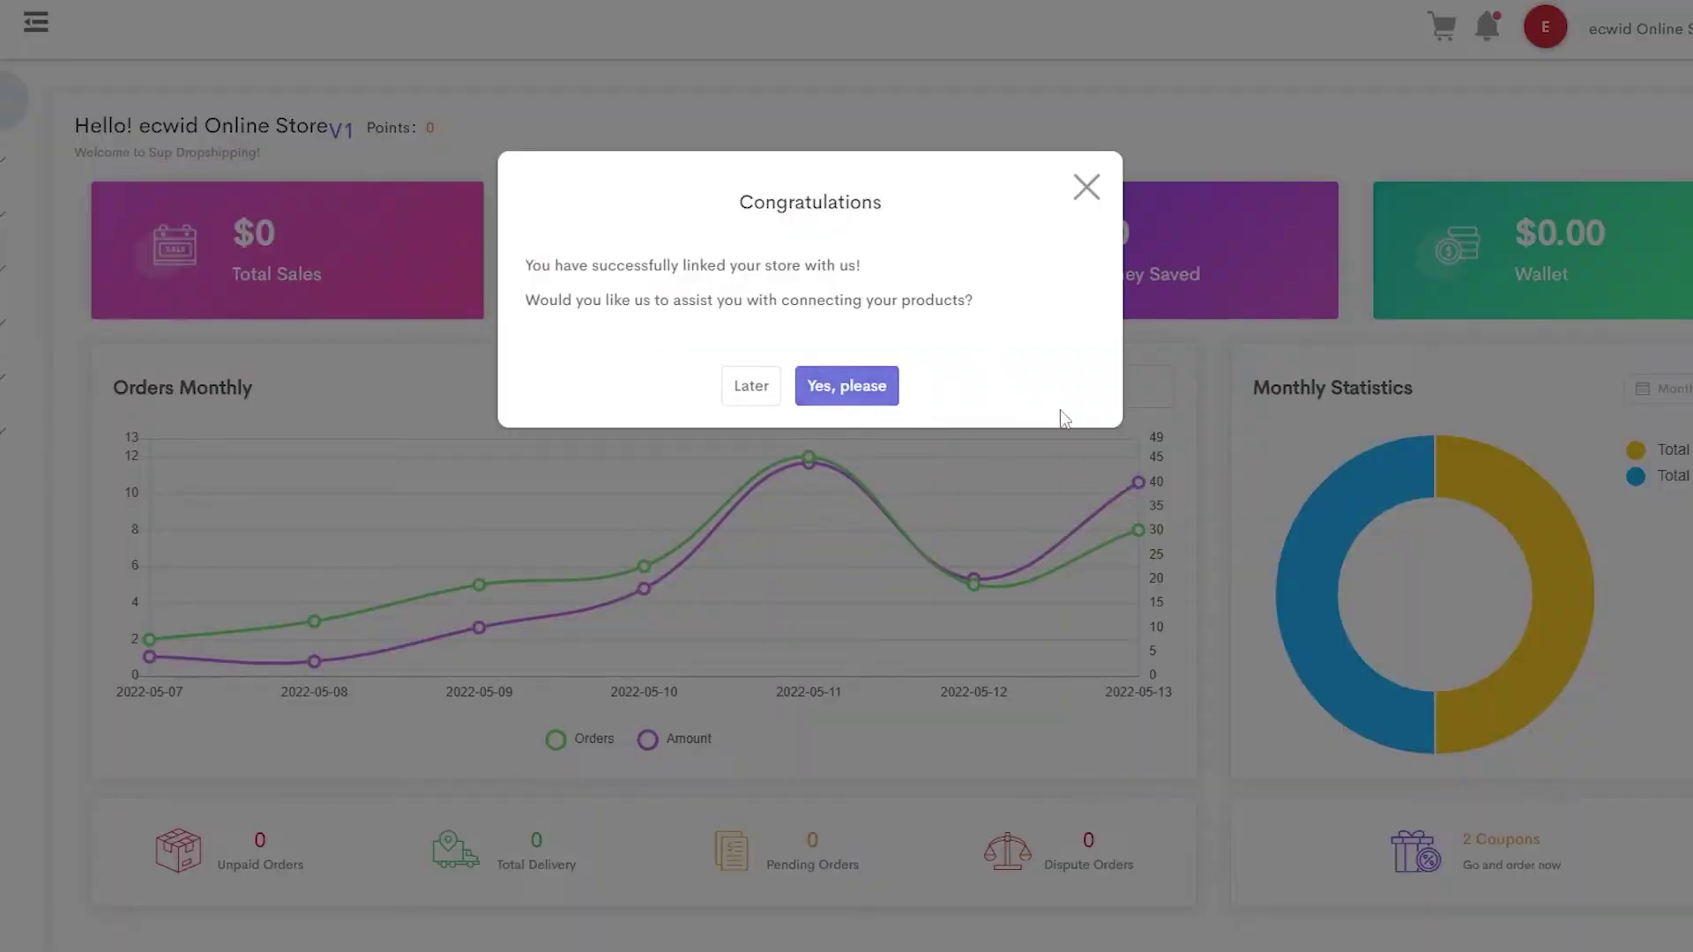
Dismiss the Congratulations modal with Later, go to Sourcing > Imported Products, and open a new tab
{"action": "left_click", "coordinate": [747, 386]}
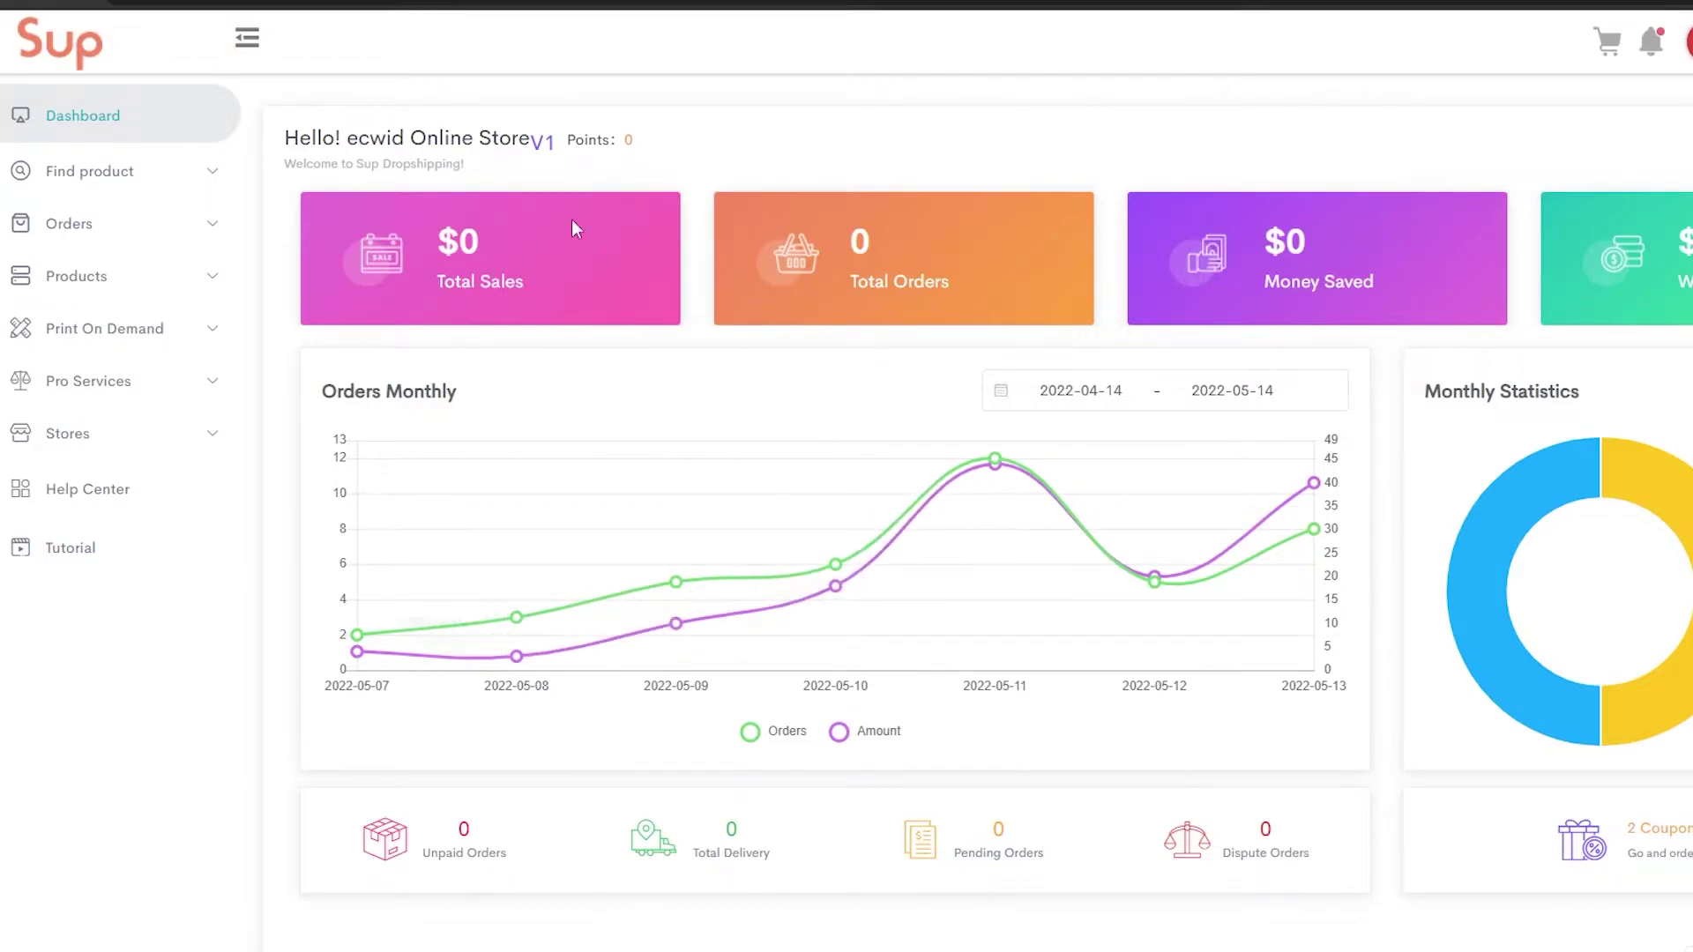
{"action": "left_click", "coordinate": [214, 180]}
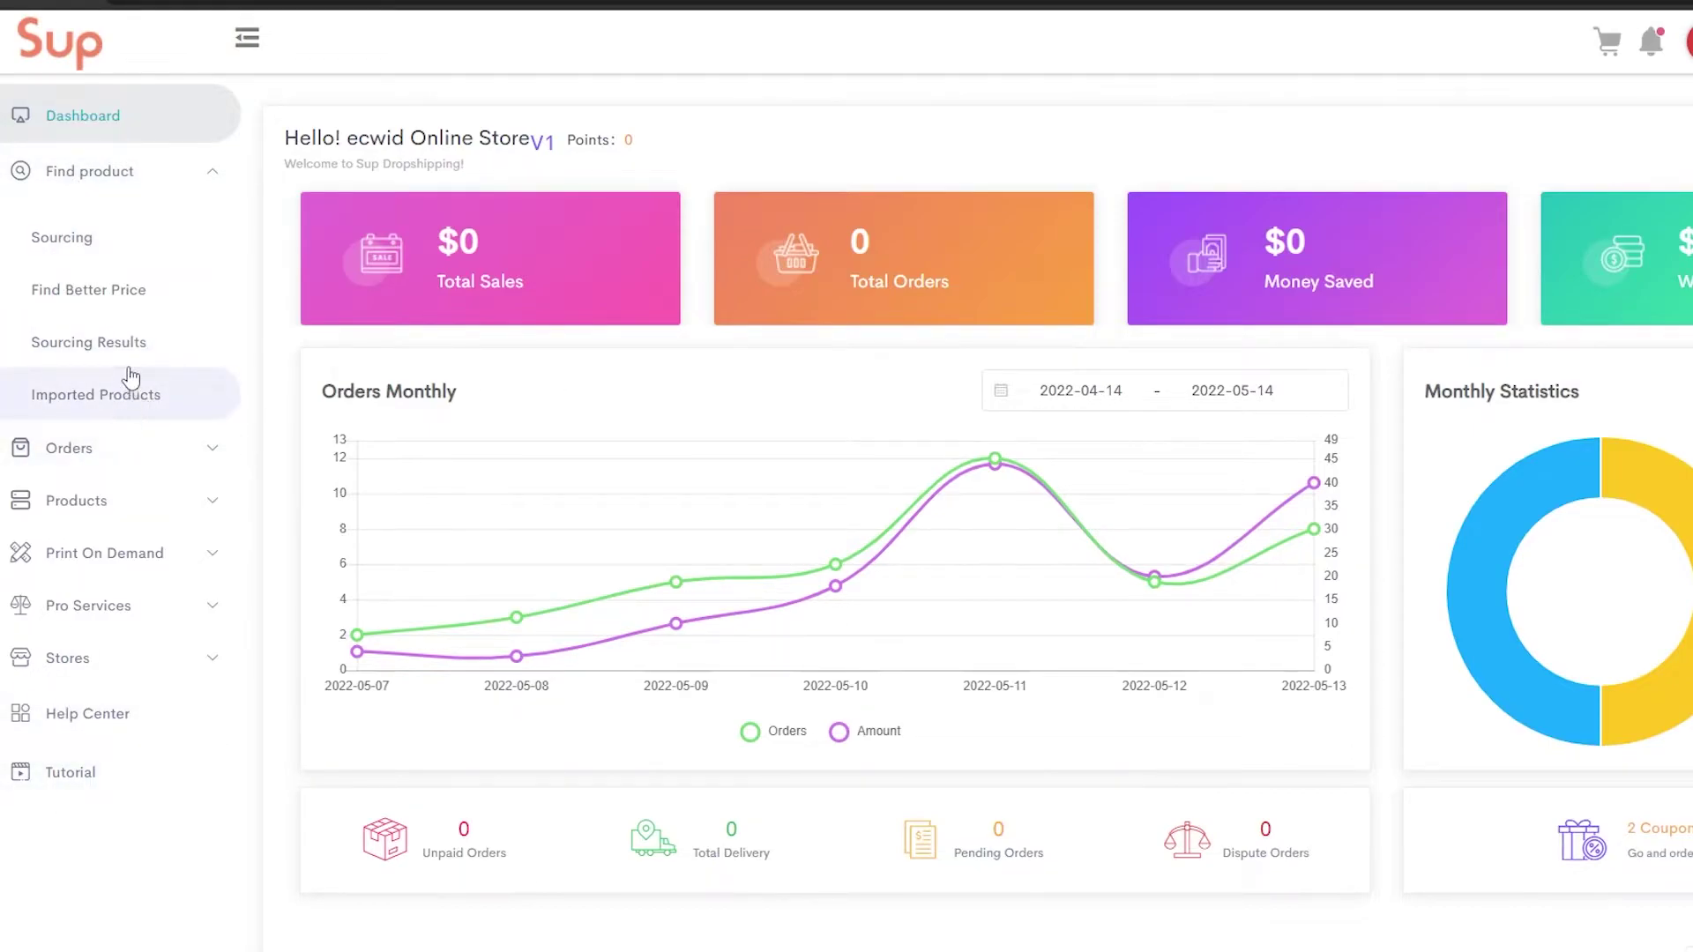
{"action": "left_click", "coordinate": [125, 250]}
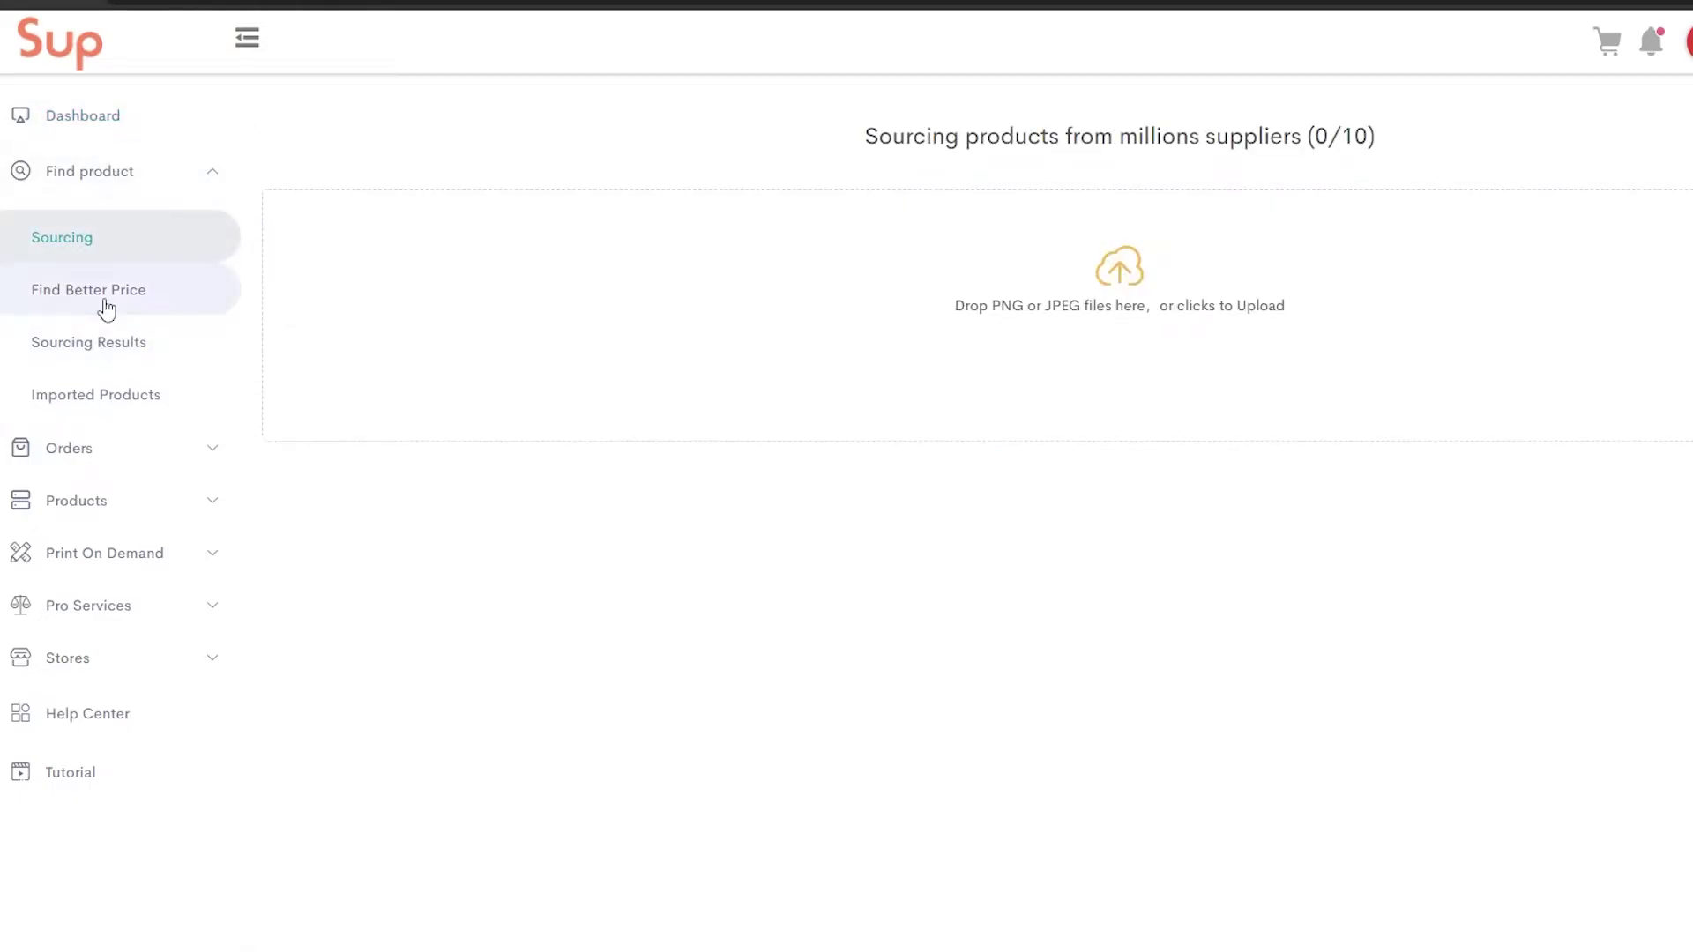
{"action": "left_click", "coordinate": [1204, 203]}
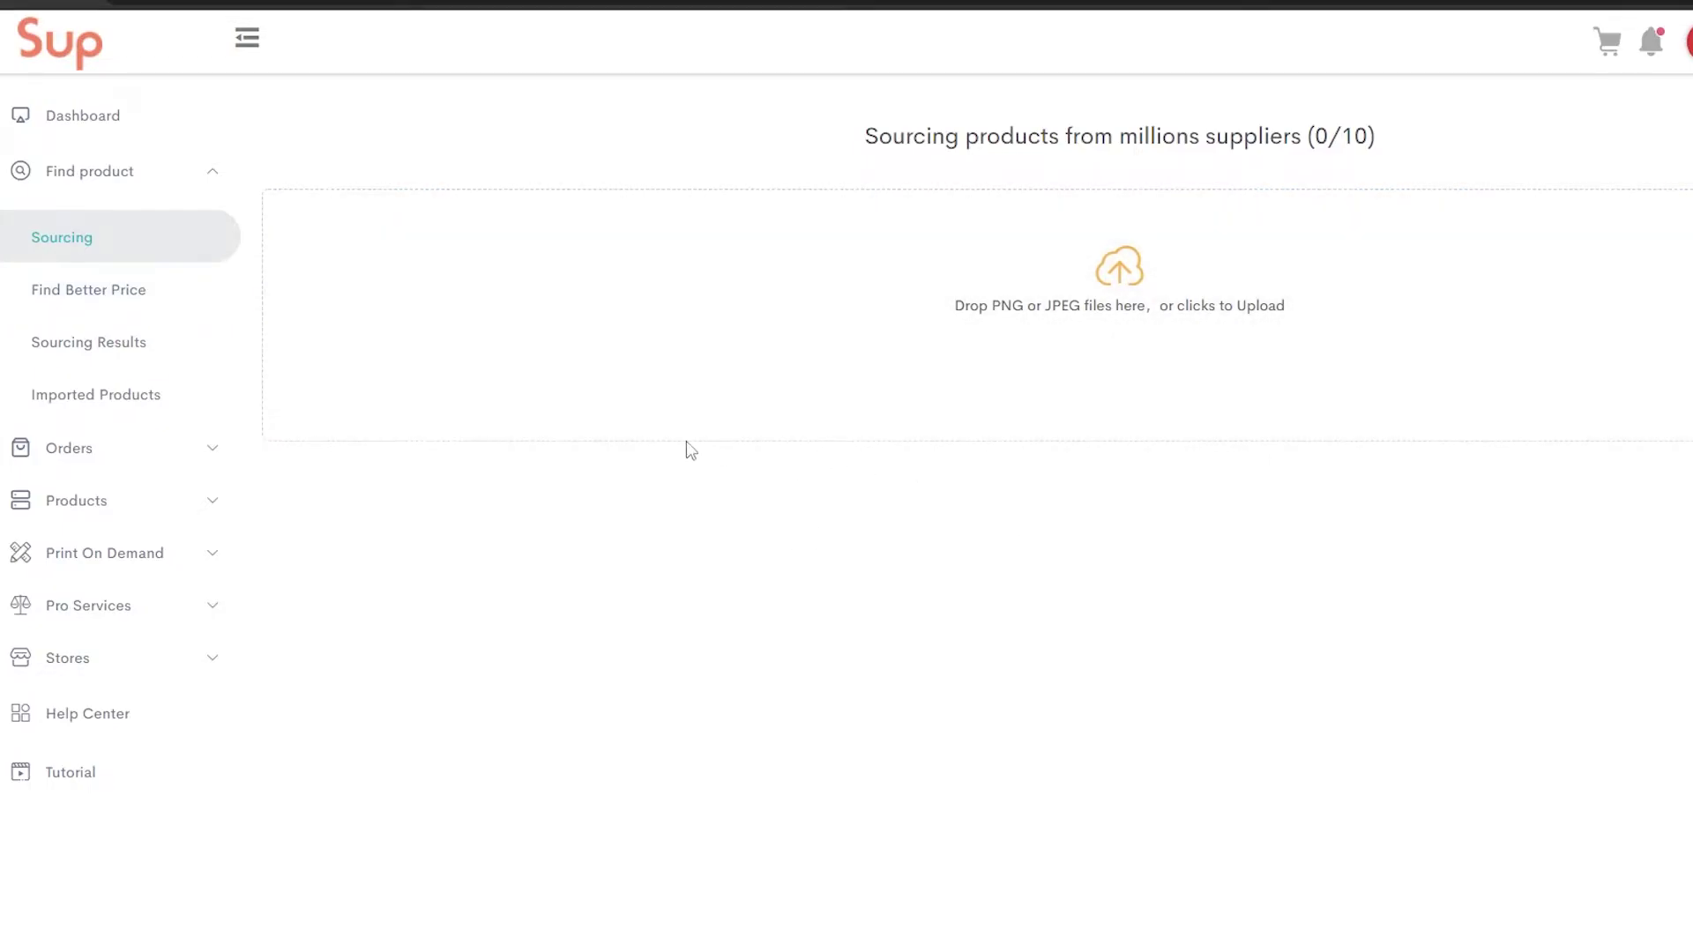
{"action": "left_click", "coordinate": [136, 398]}
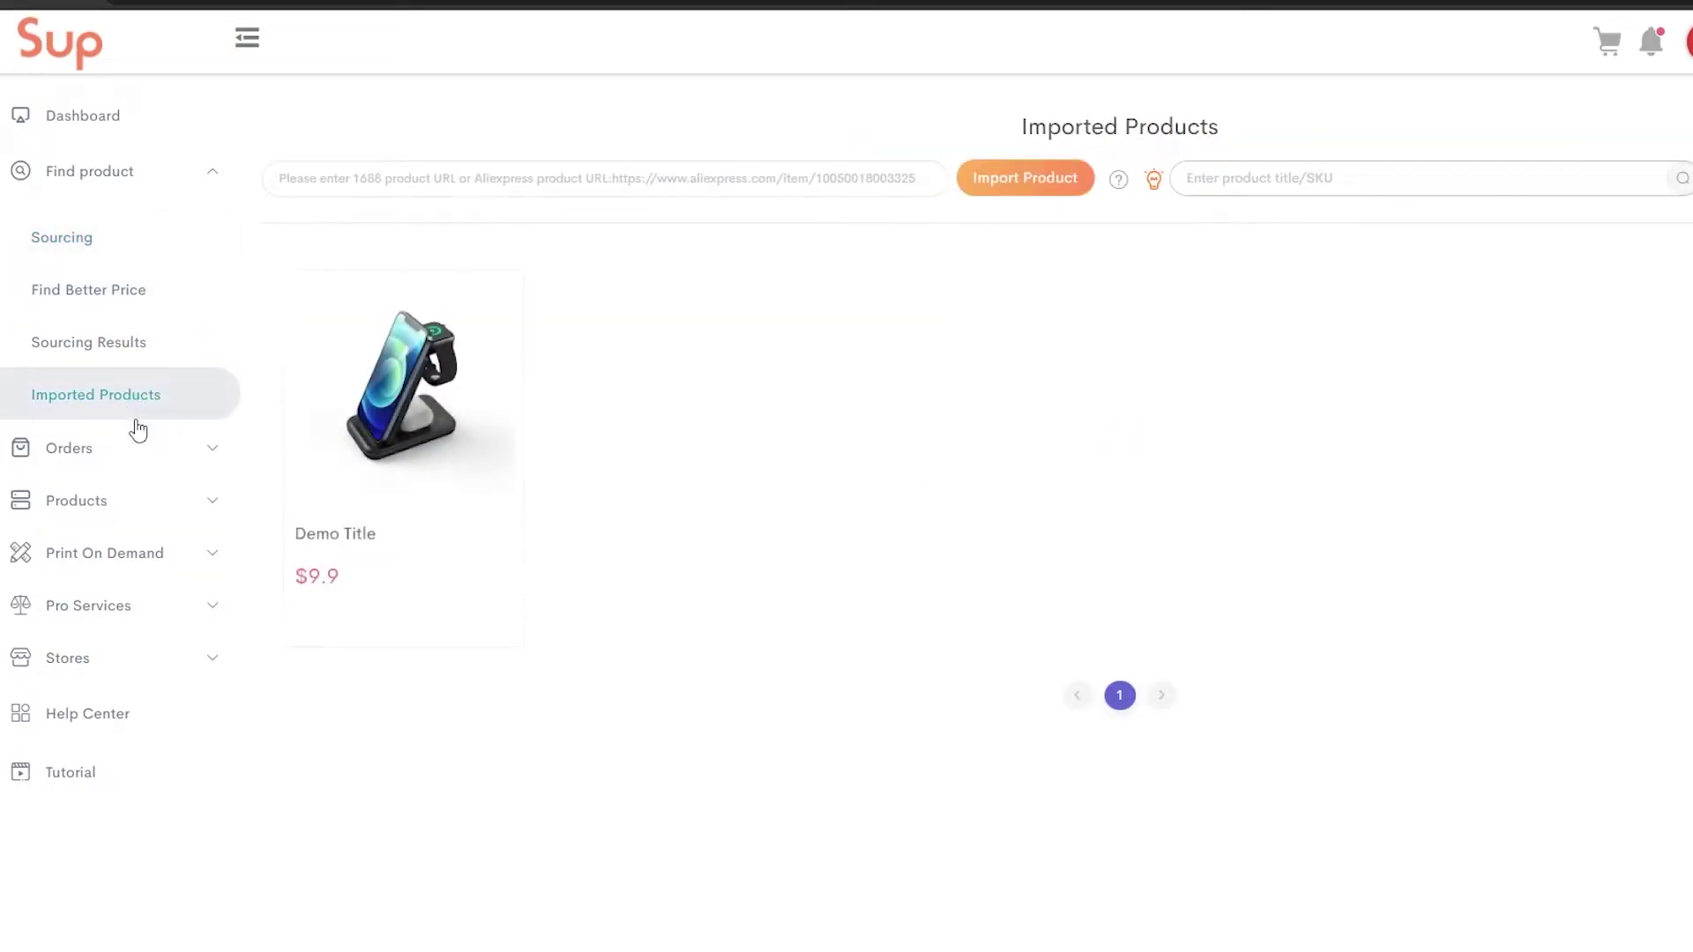
{"action": "left_click", "coordinate": [731, 182]}
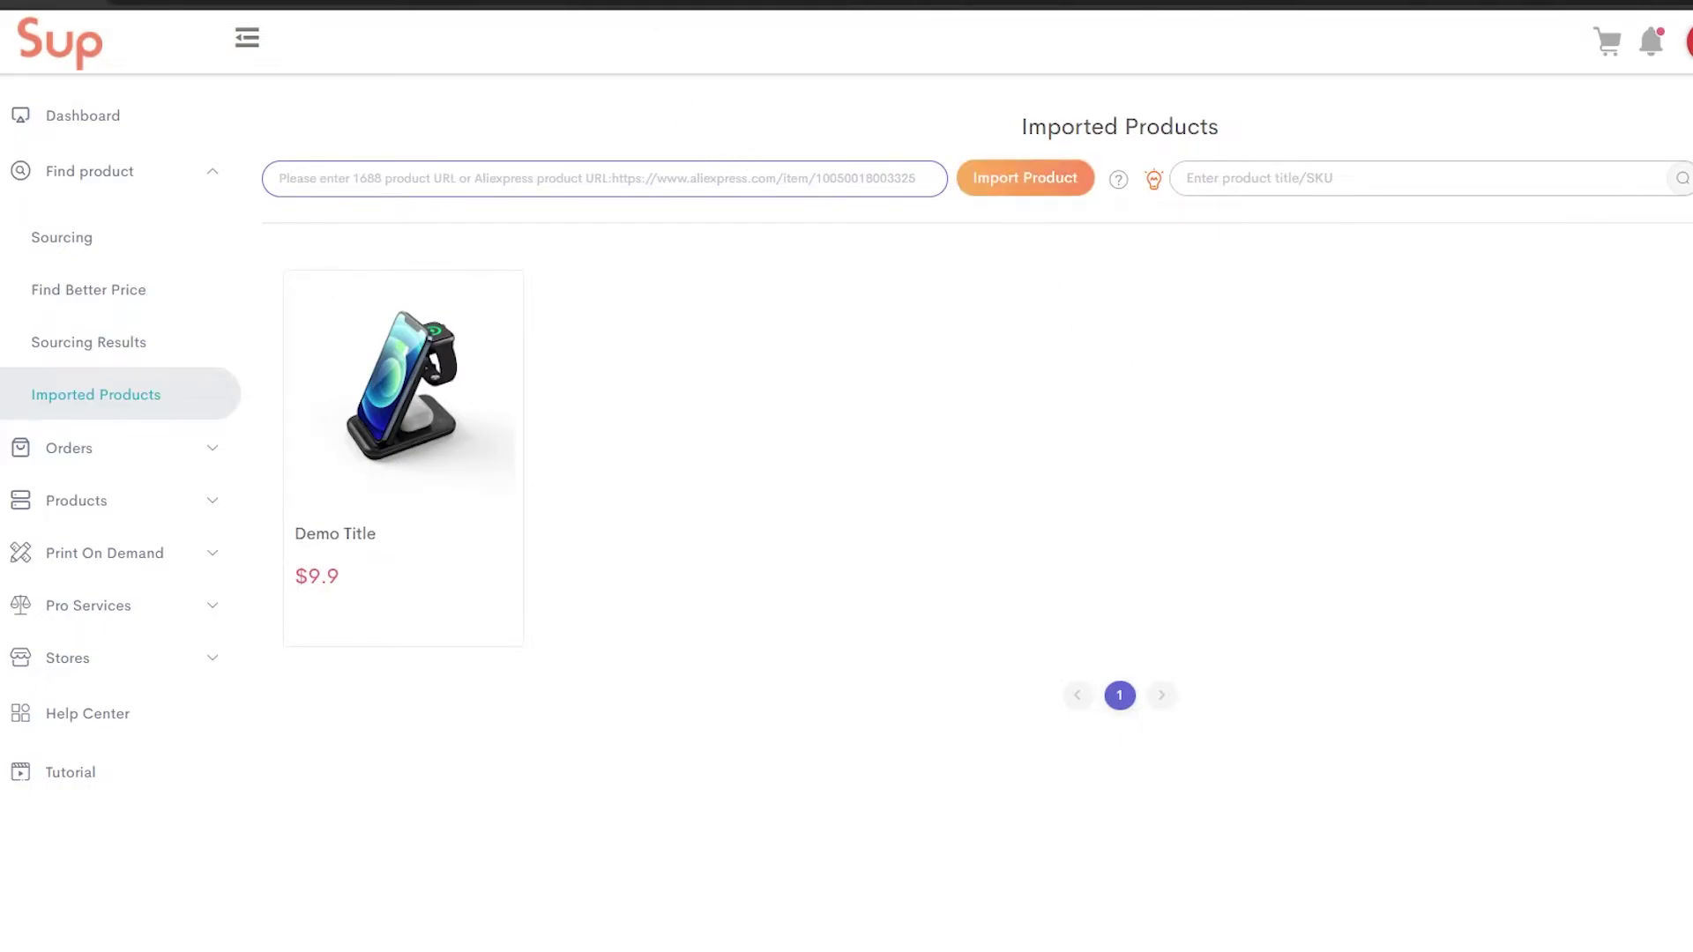
{"action": "key", "text": "ctrl+t"}
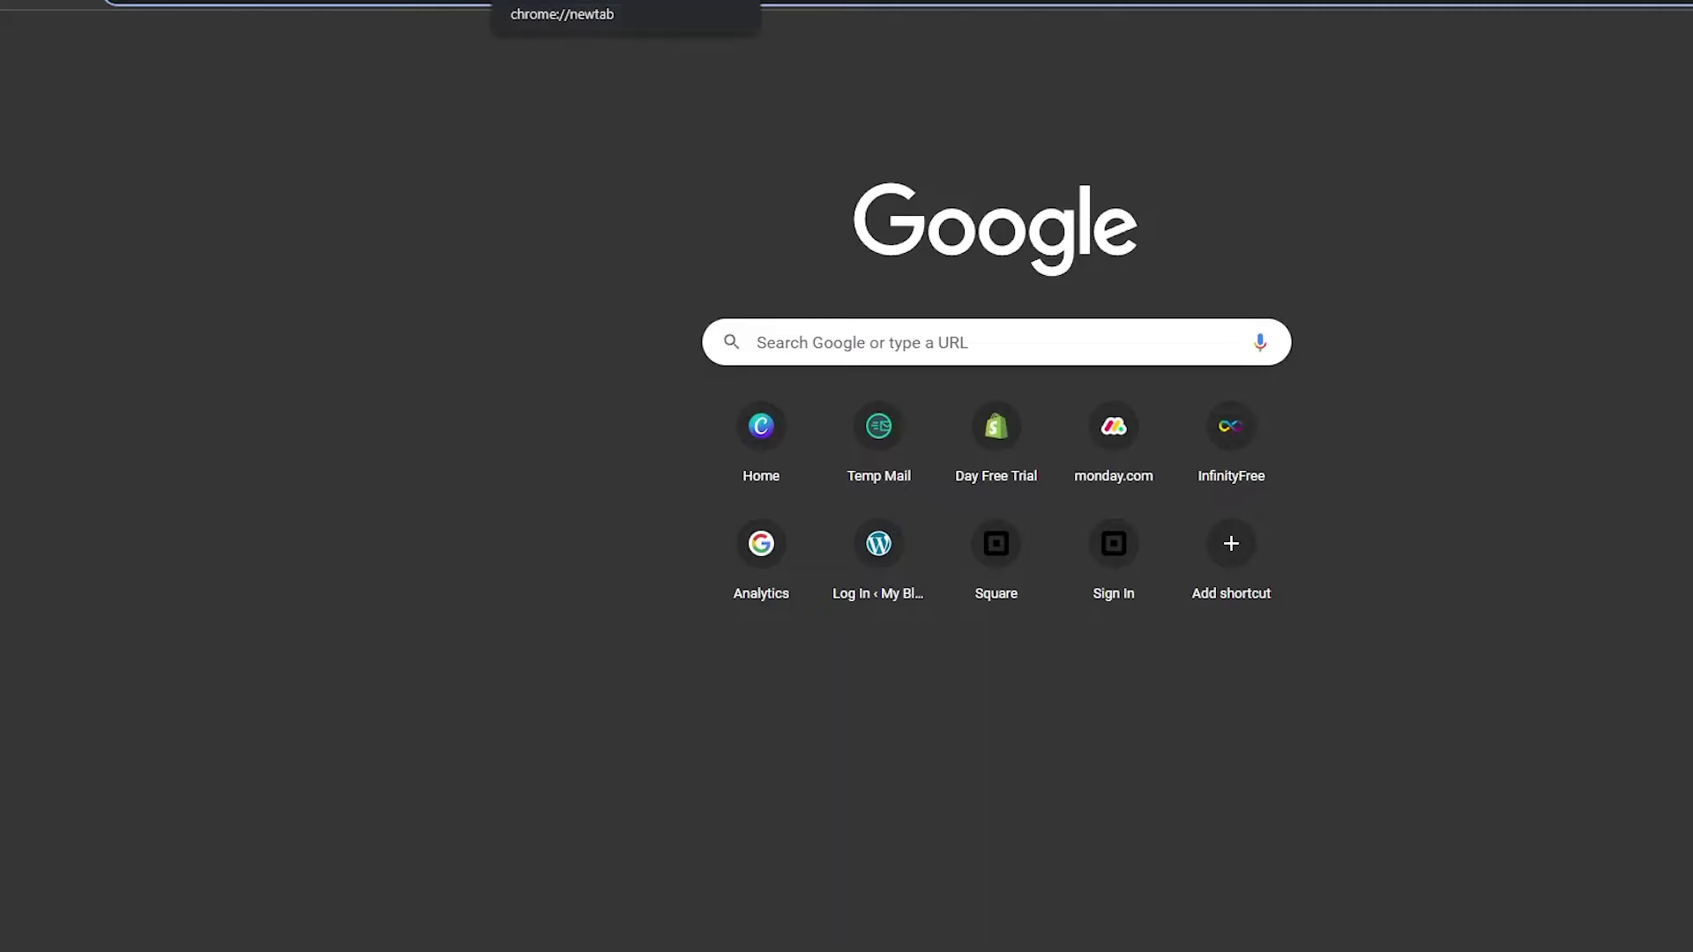
Open the skull tactical helmet mask from AliExpress's Cycling Caps top rankings and copy its URL
{"action": "left_click", "coordinate": [617, 4]}
{"action": "scroll", "coordinate": [988, 476], "scroll_direction": "down", "scroll_amount": 5}
{"action": "scroll", "coordinate": [626, 641], "scroll_direction": "down", "scroll_amount": 3}
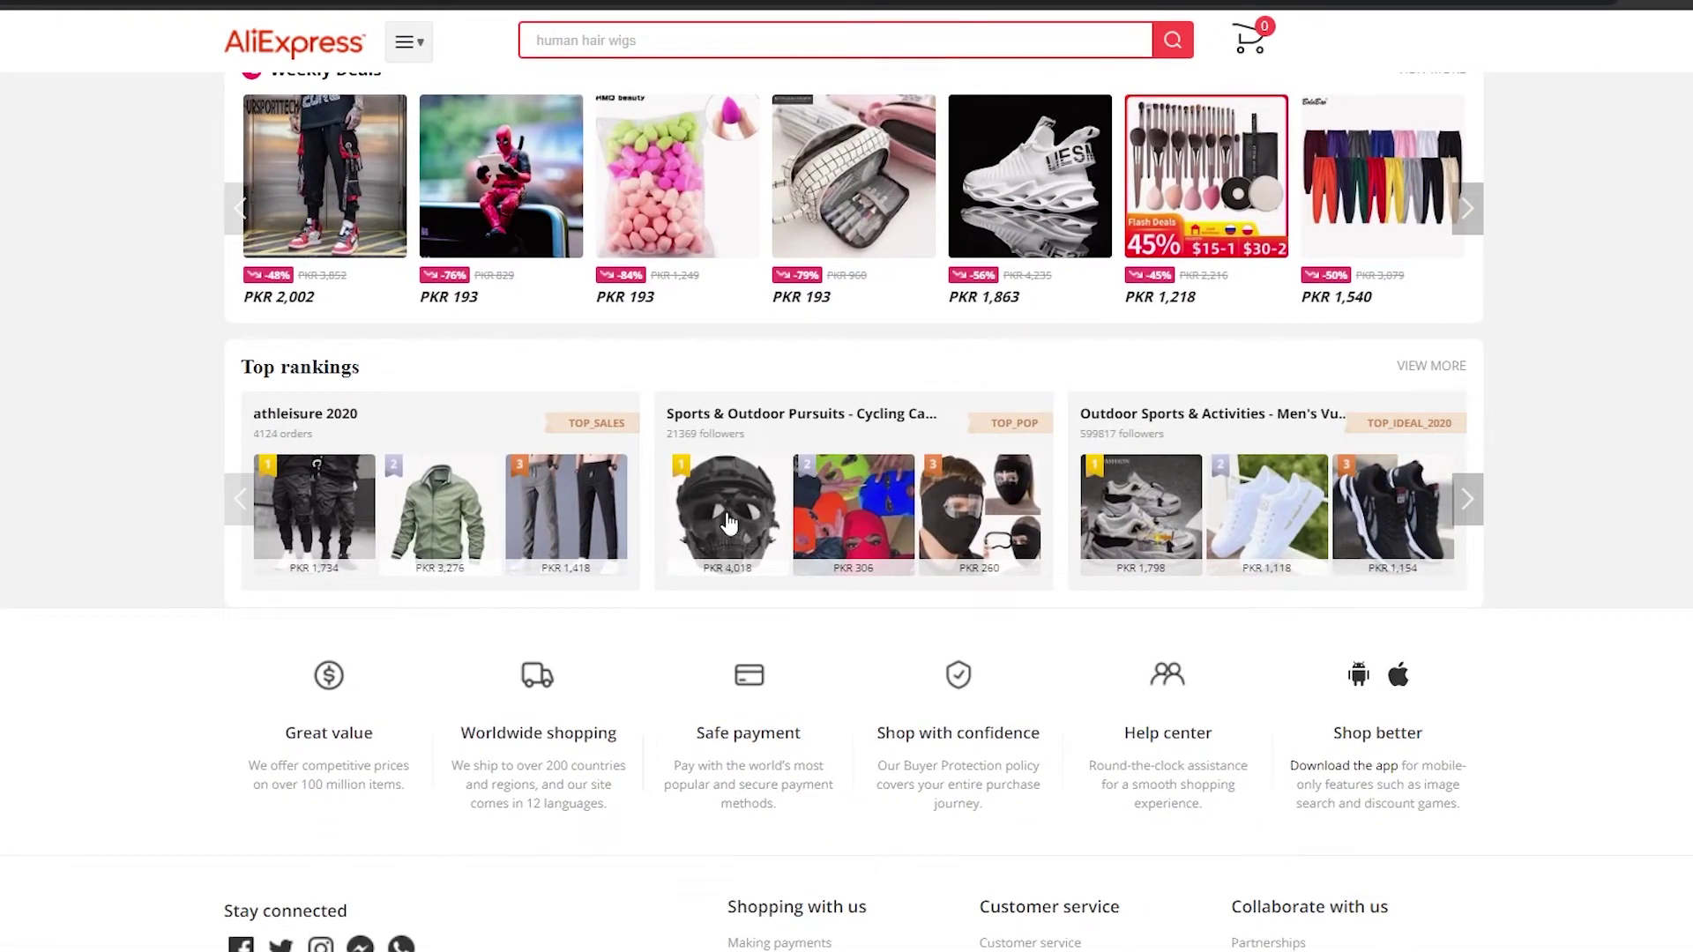
{"action": "left_click", "coordinate": [727, 511]}
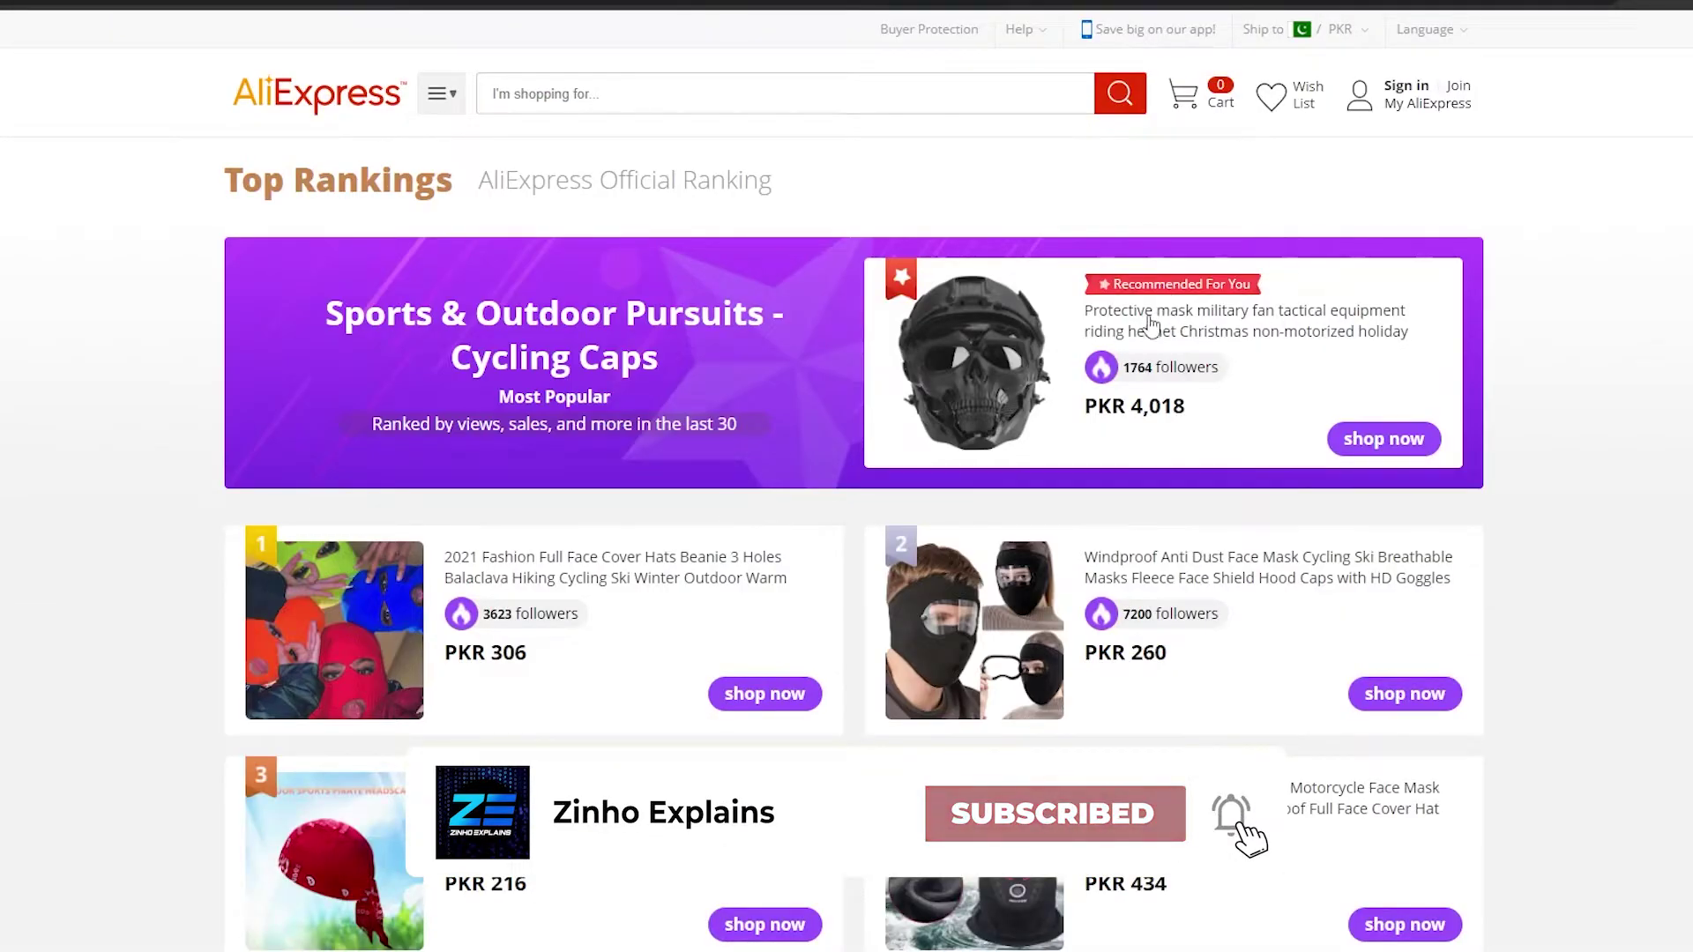
{"action": "left_click", "coordinate": [1244, 327]}
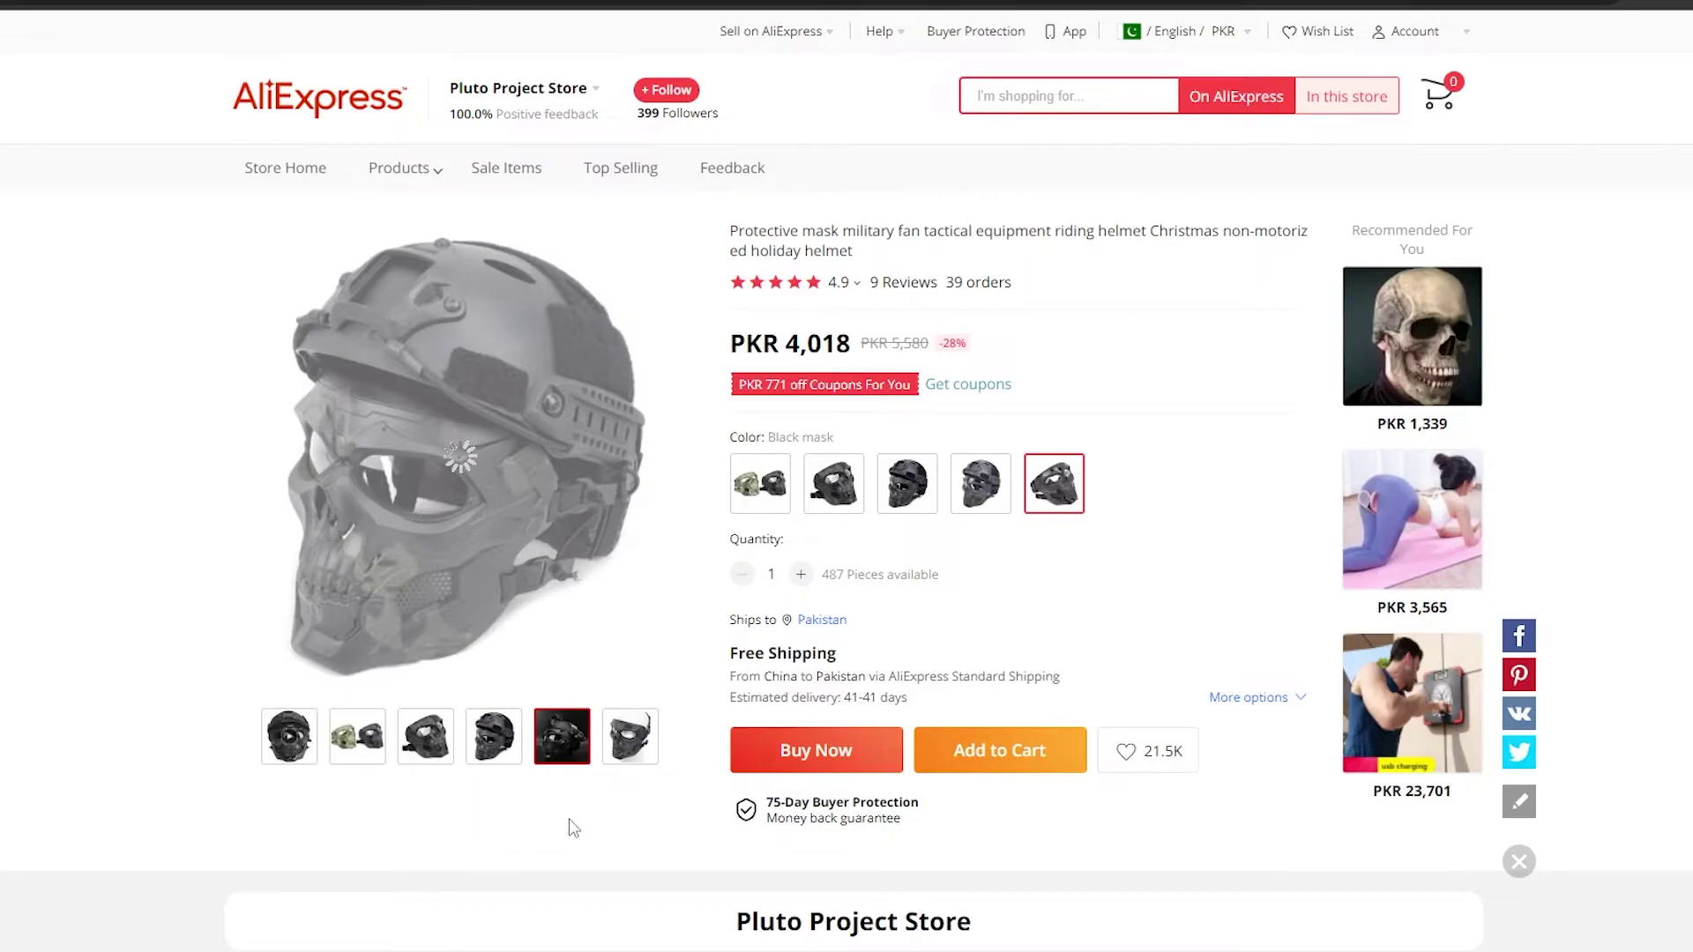
{"action": "scroll", "coordinate": [534, 811], "scroll_direction": "down", "scroll_amount": 1}
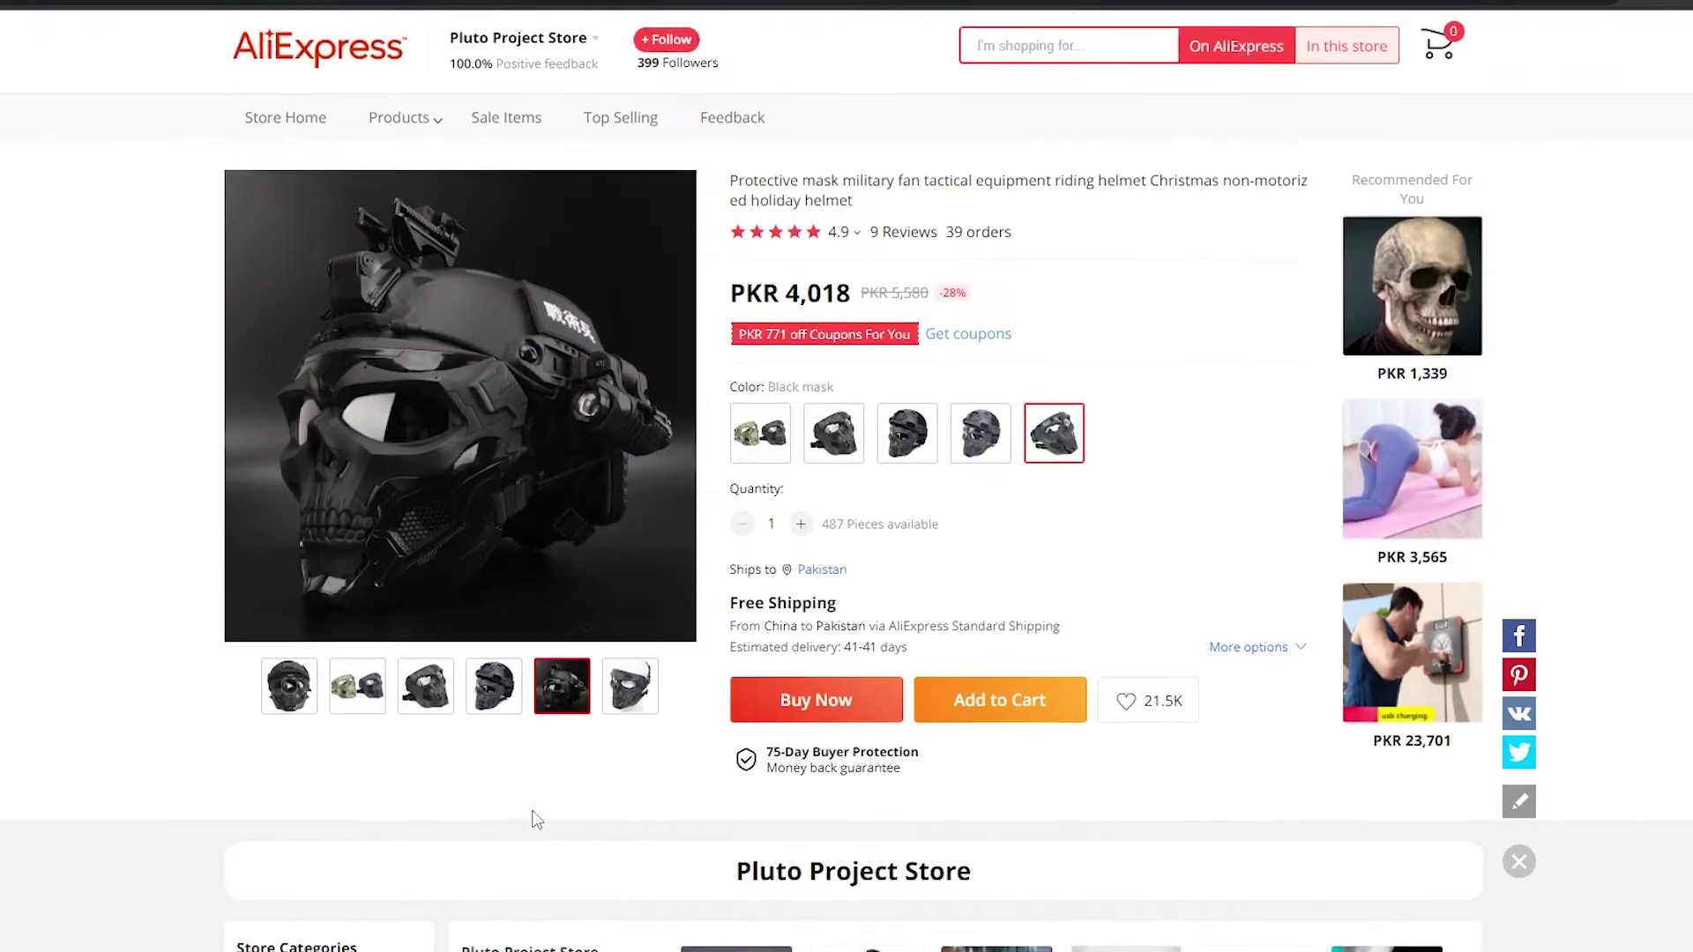
{"action": "scroll", "coordinate": [535, 811], "scroll_direction": "up", "scroll_amount": 1}
{"action": "right_click", "coordinate": [718, 3]}
Paste the AliExpress link, import the helmet mask, and search imported products by its title
{"action": "left_click", "coordinate": [776, 129]}
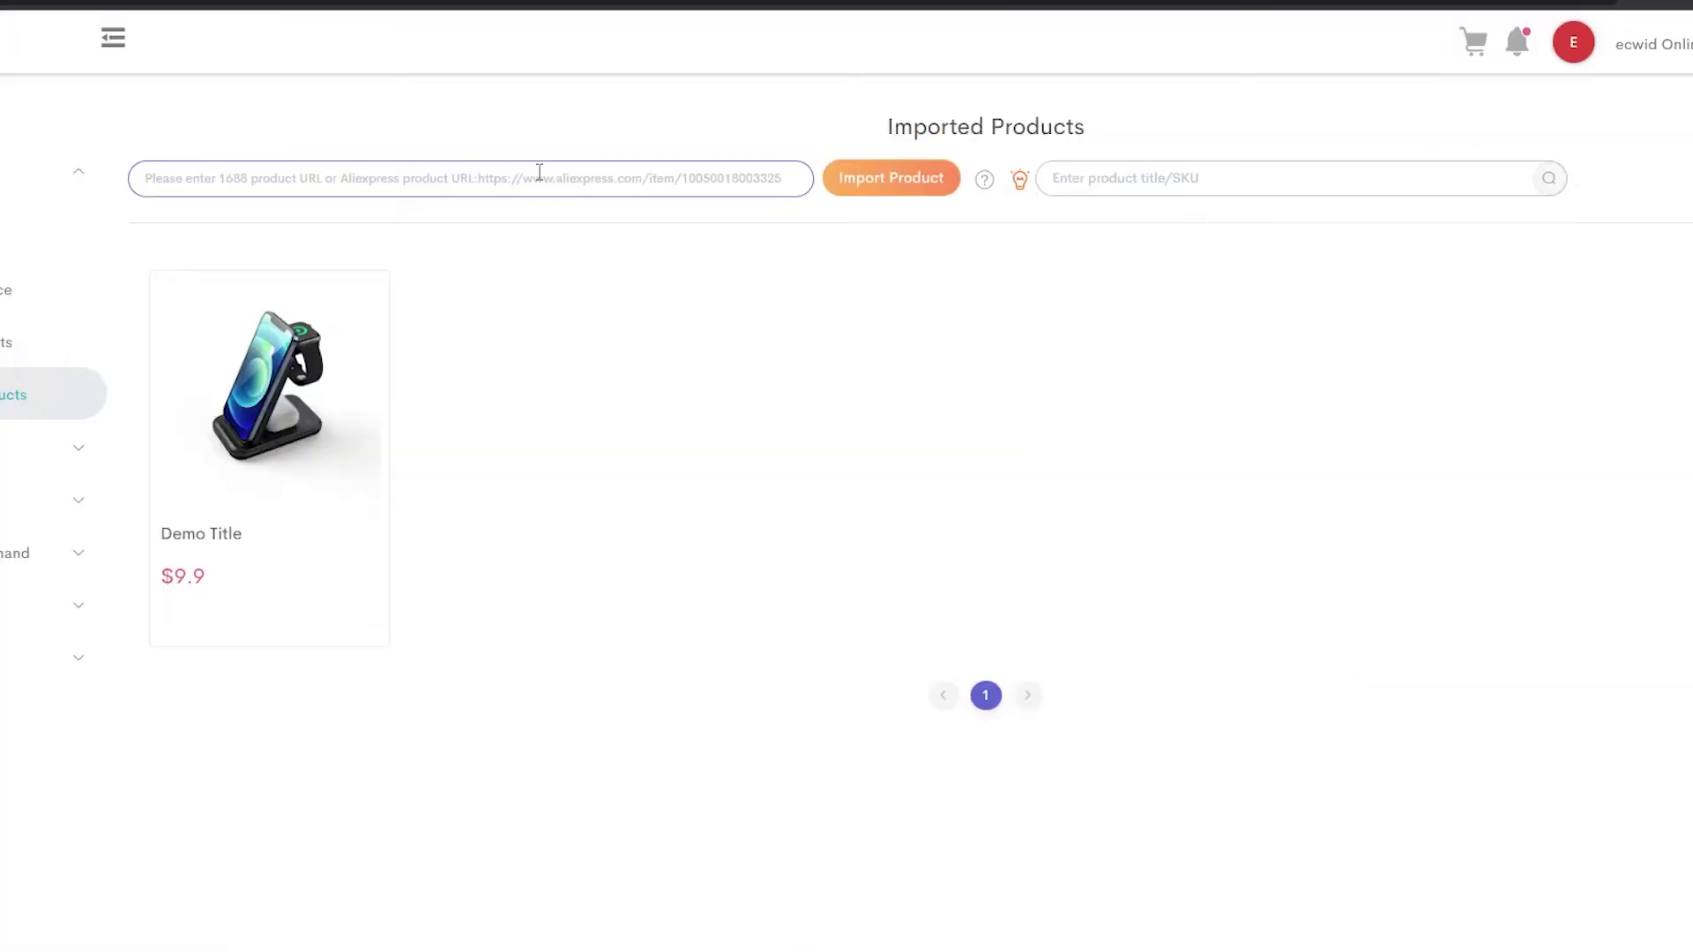
{"action": "key", "text": "ctrl+v"}
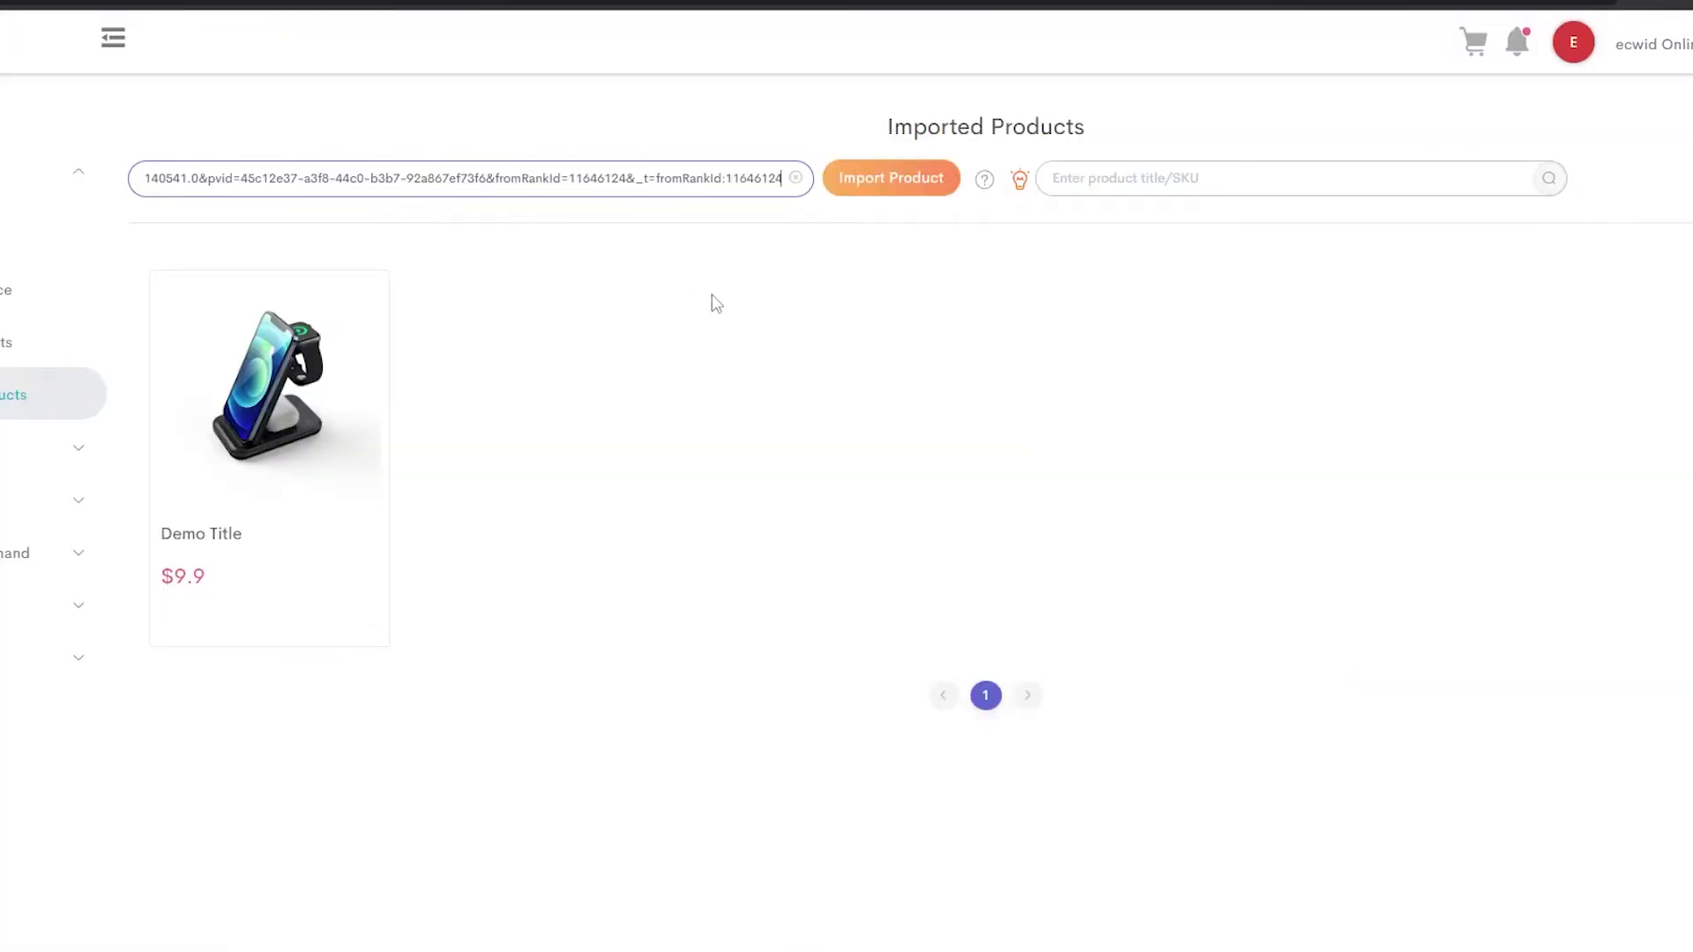
{"action": "left_click", "coordinate": [848, 178]}
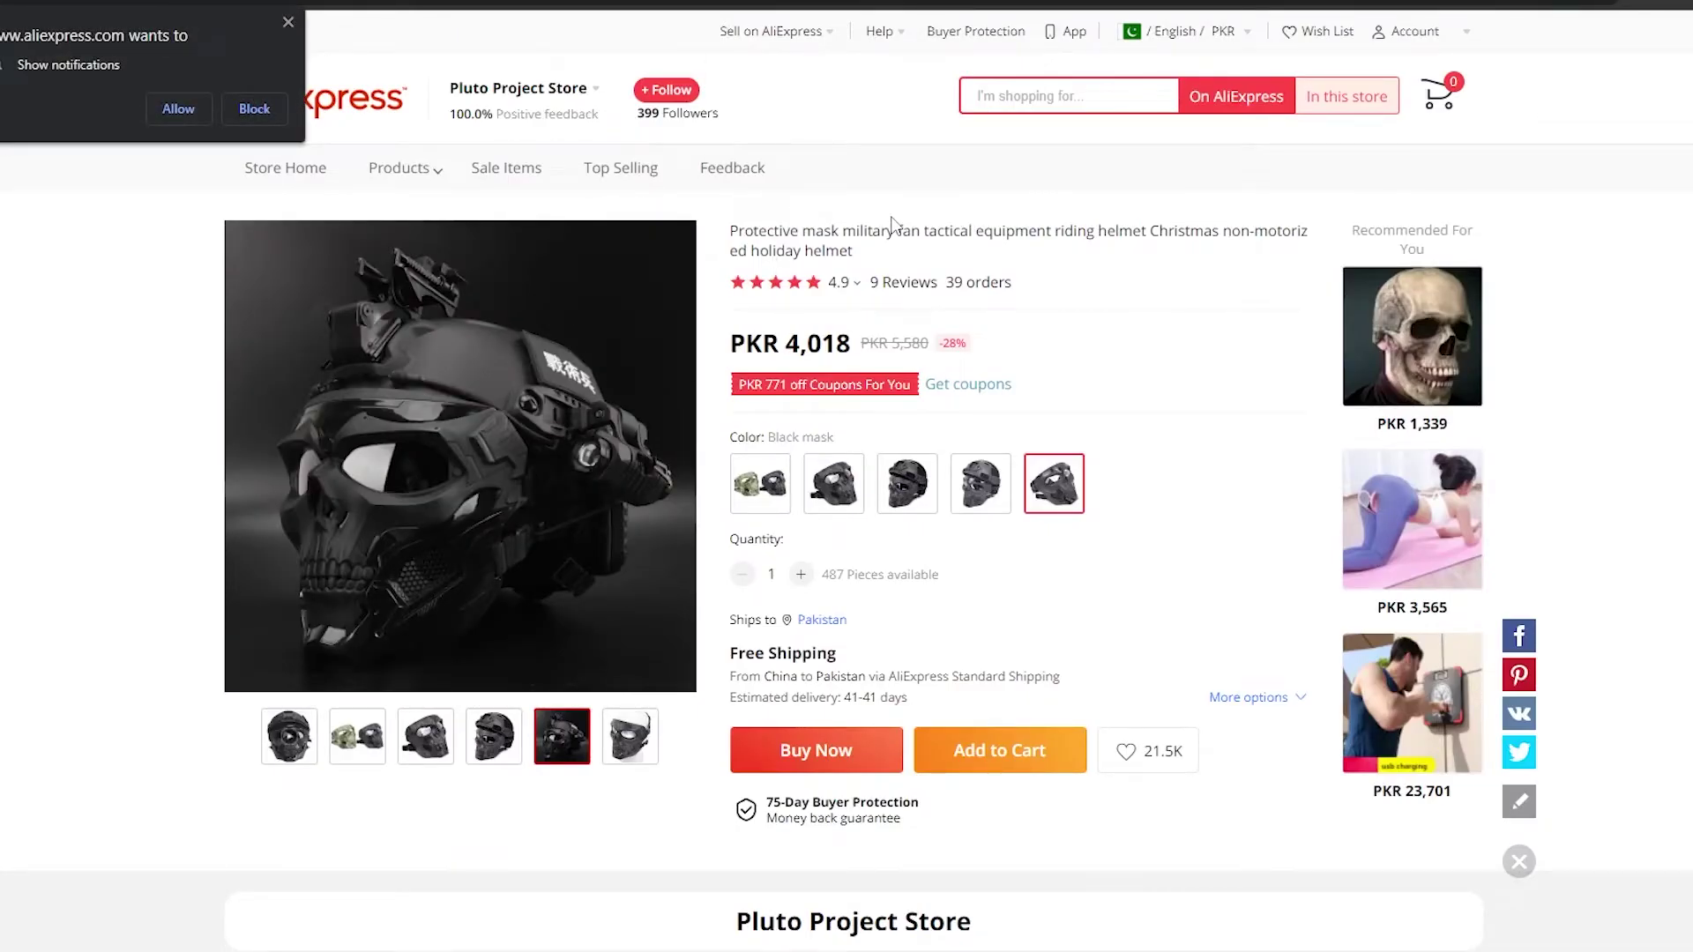
{"action": "left_click_drag", "start_coordinate": [730, 230], "coordinate": [1152, 229]}
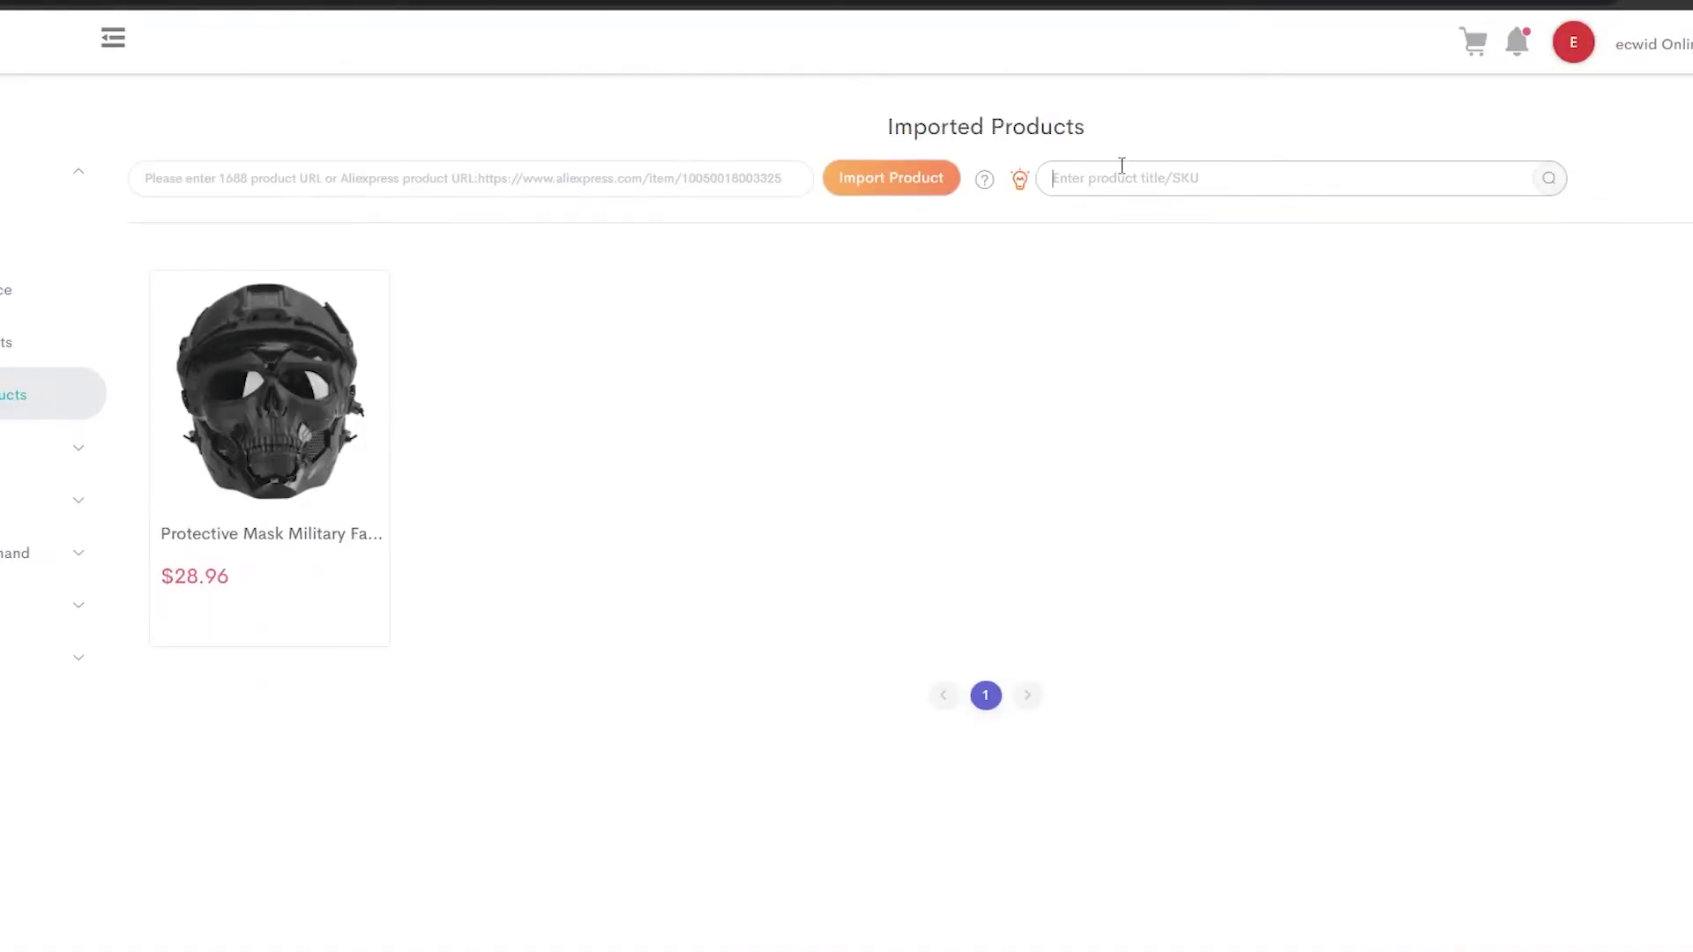
{"action": "type", "text": "Protective mask military fan tactical equipment riding helmet"}
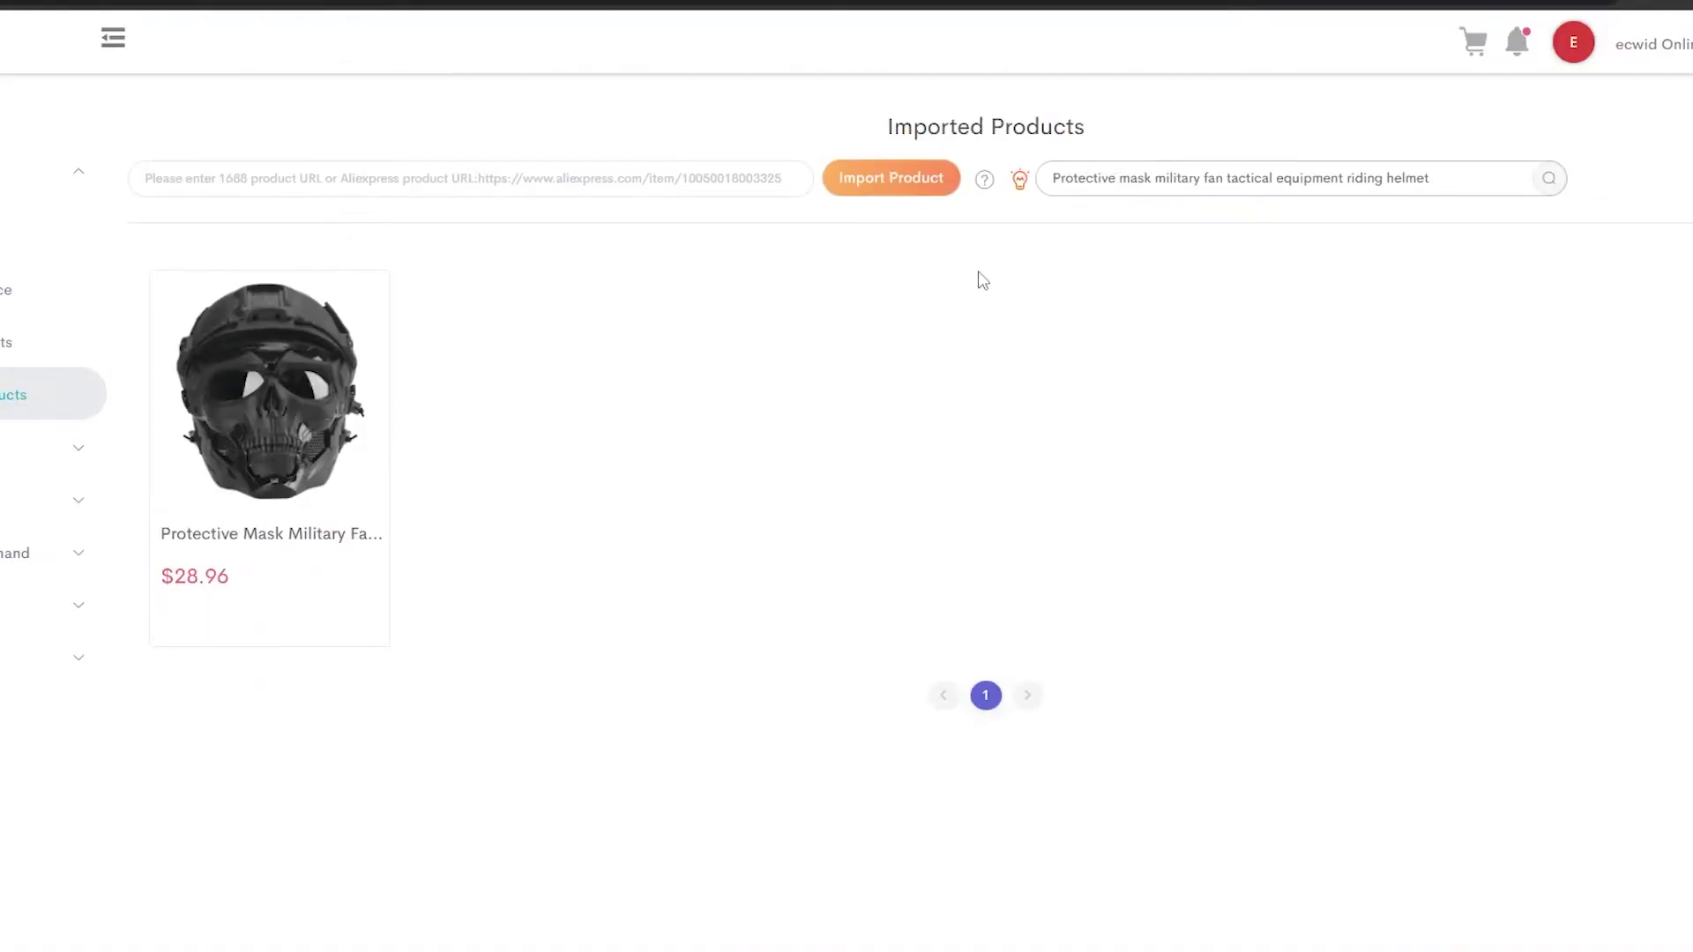
{"action": "left_click", "coordinate": [907, 178]}
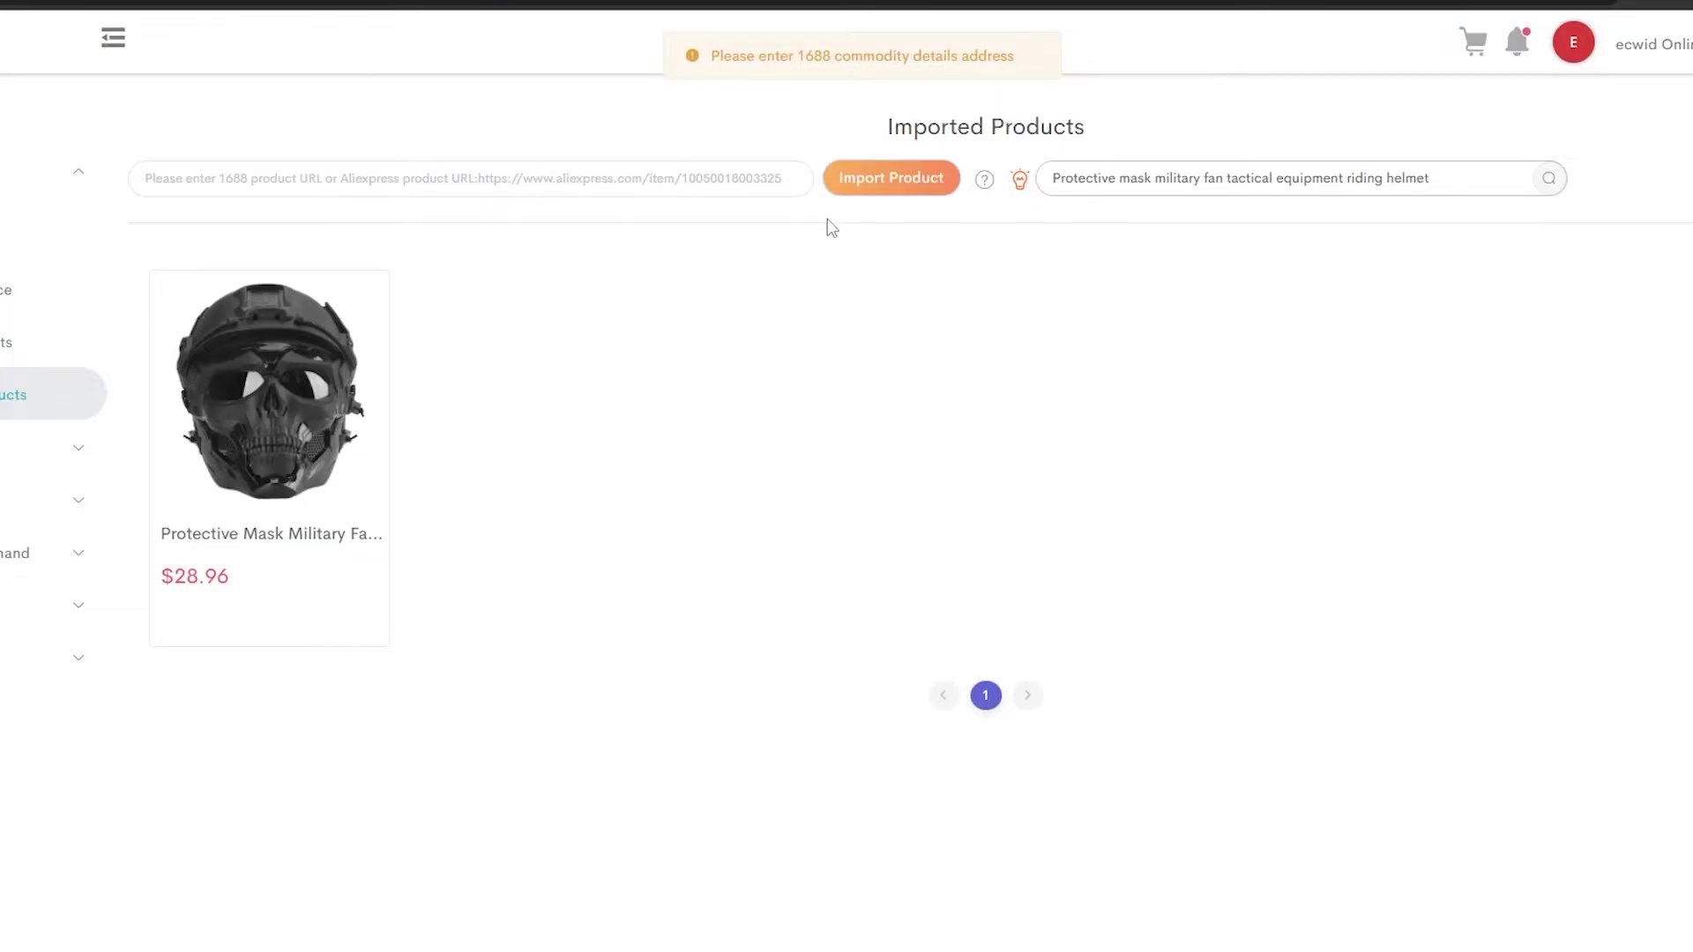
Open the imported helmet's image full-size in a new tab, then return to the list
{"action": "mouse_move", "coordinate": [278, 377]}
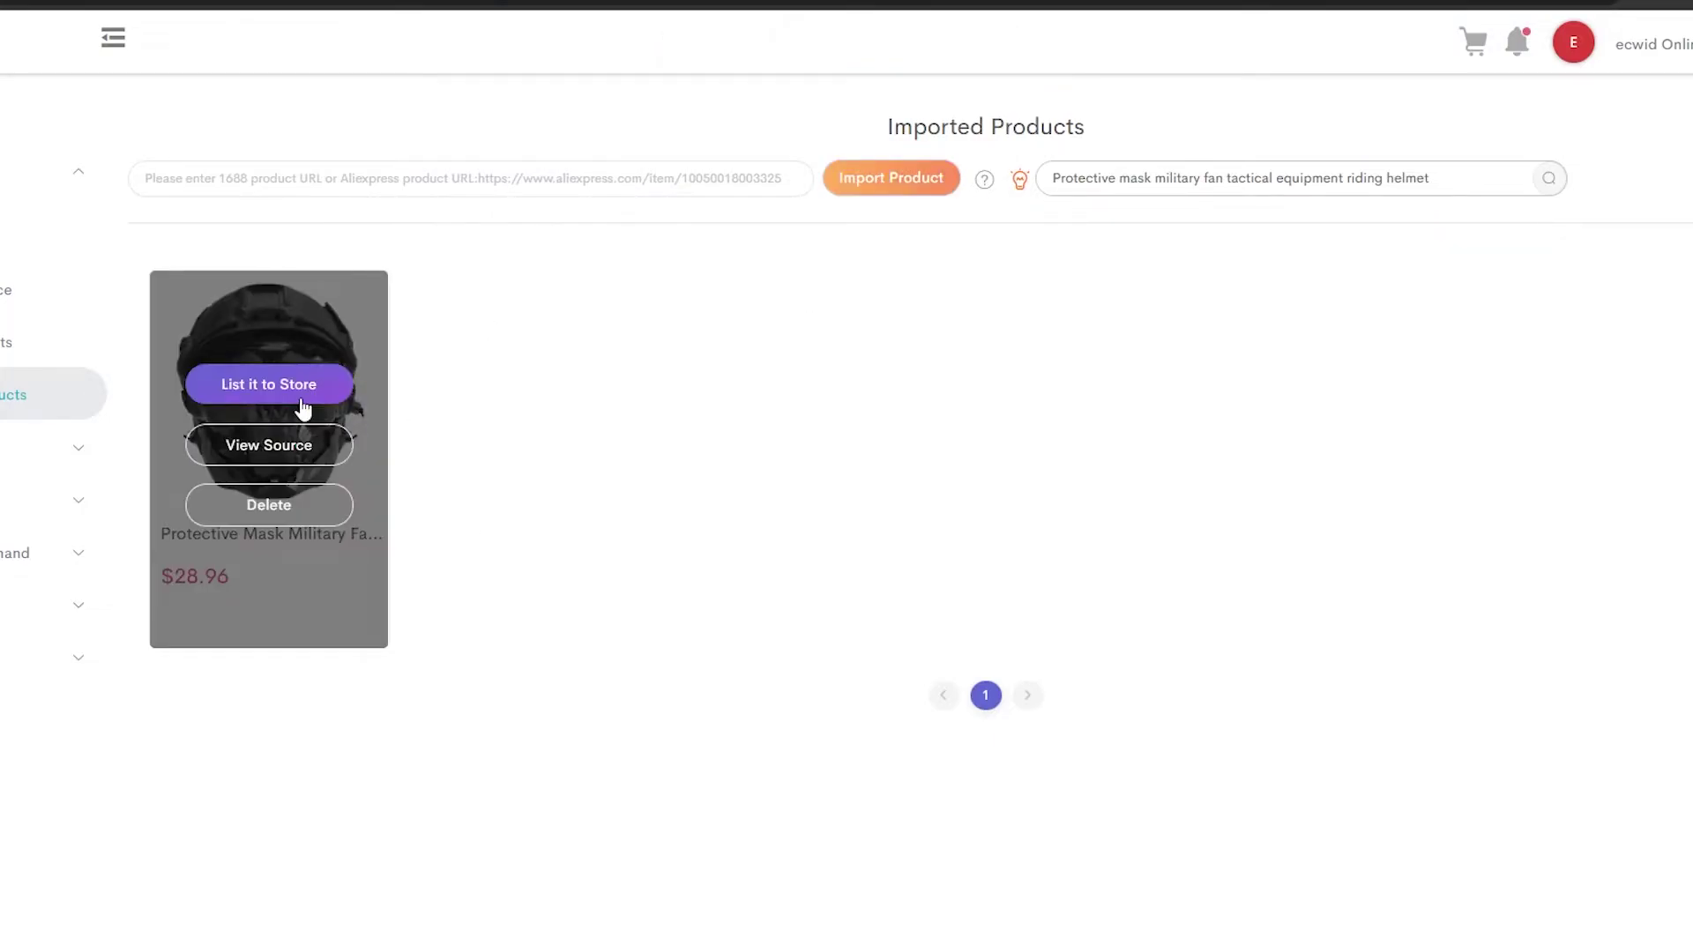
{"action": "right_click", "coordinate": [300, 467]}
{"action": "left_click", "coordinate": [324, 480]}
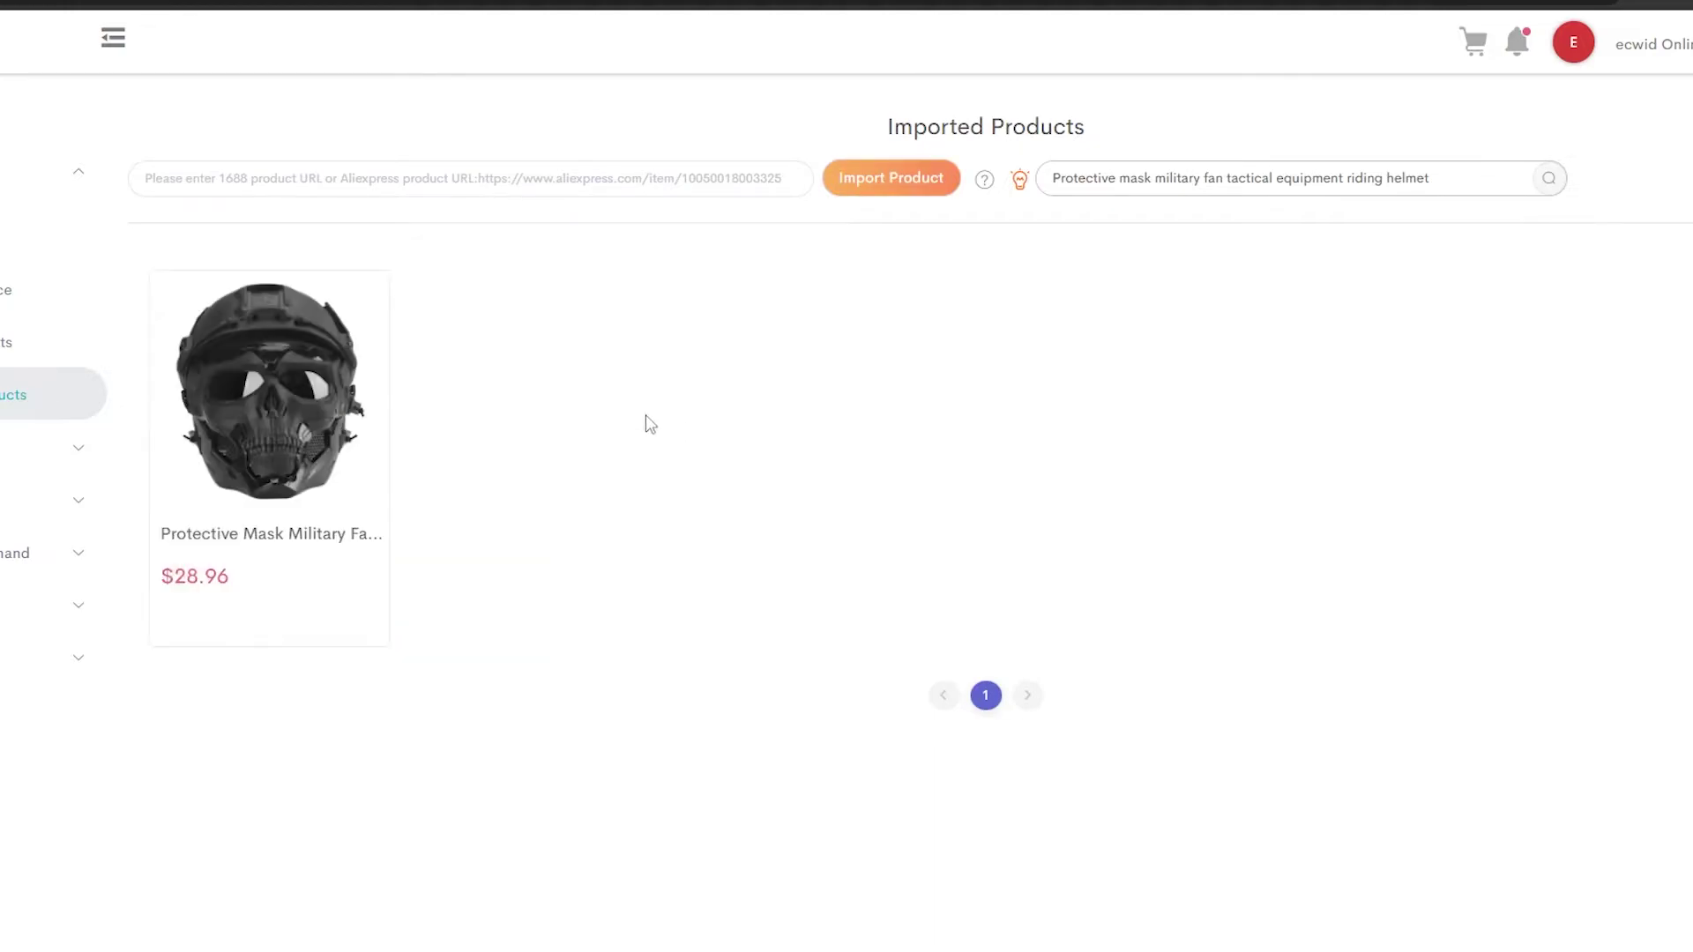
{"action": "key", "text": "ctrl+Tab"}
{"action": "key", "text": "ctrl+w"}
{"action": "key", "text": "ctrl+Tab"}
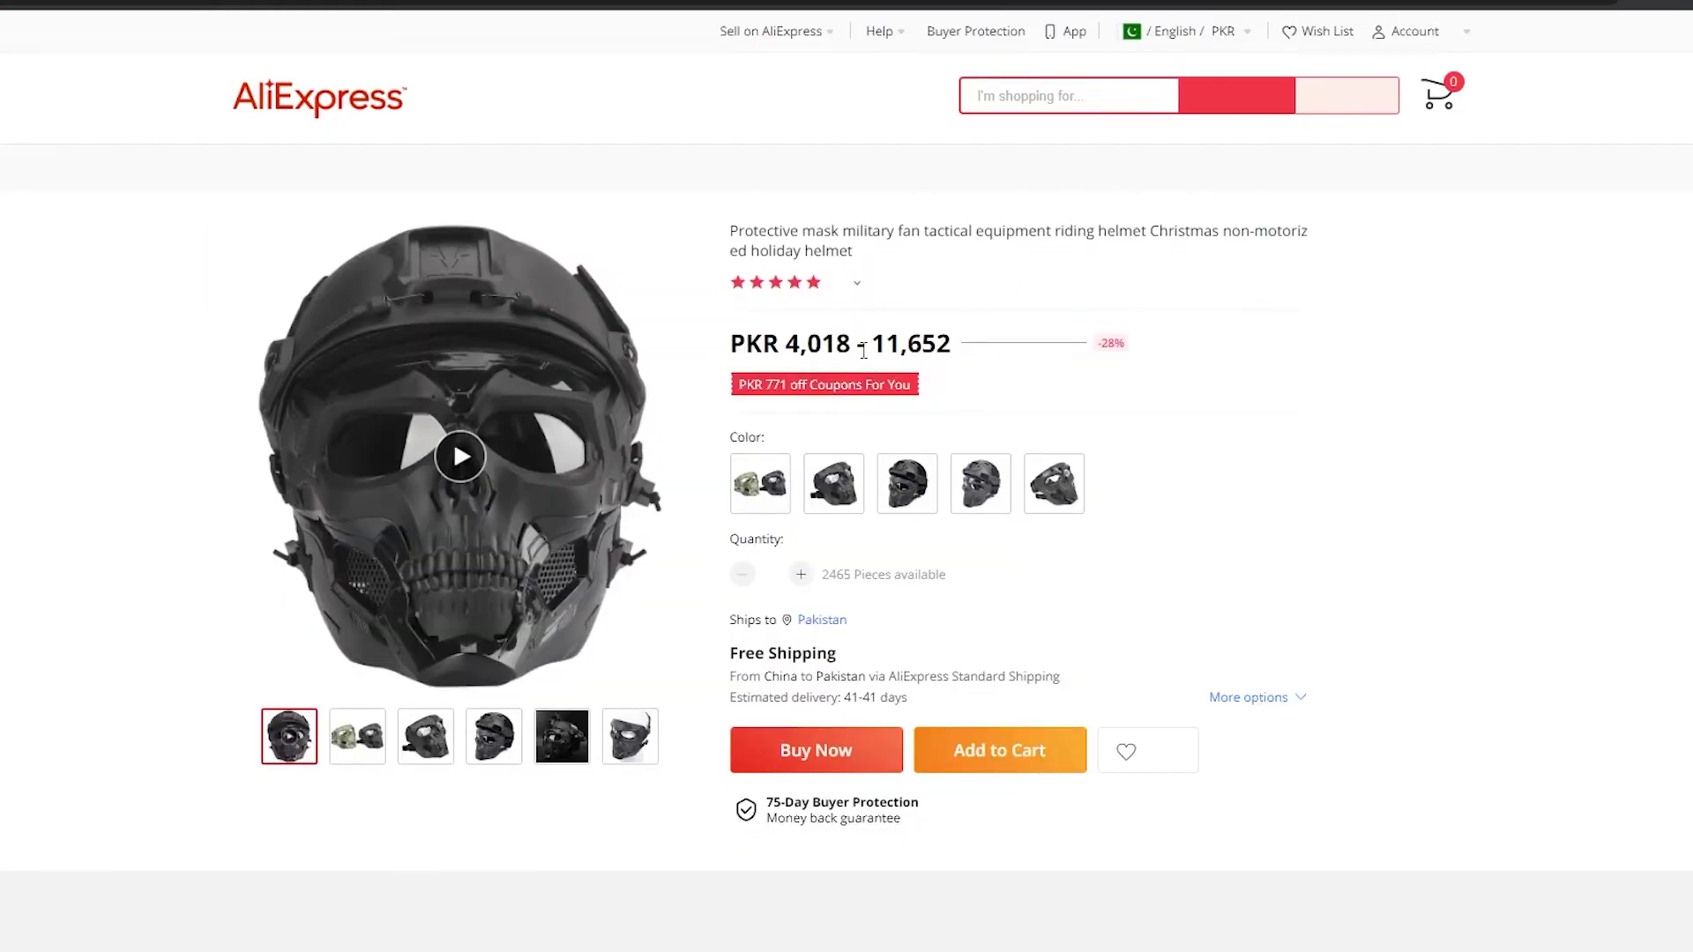
{"action": "scroll", "coordinate": [842, 467], "scroll_direction": "down", "scroll_amount": 5}
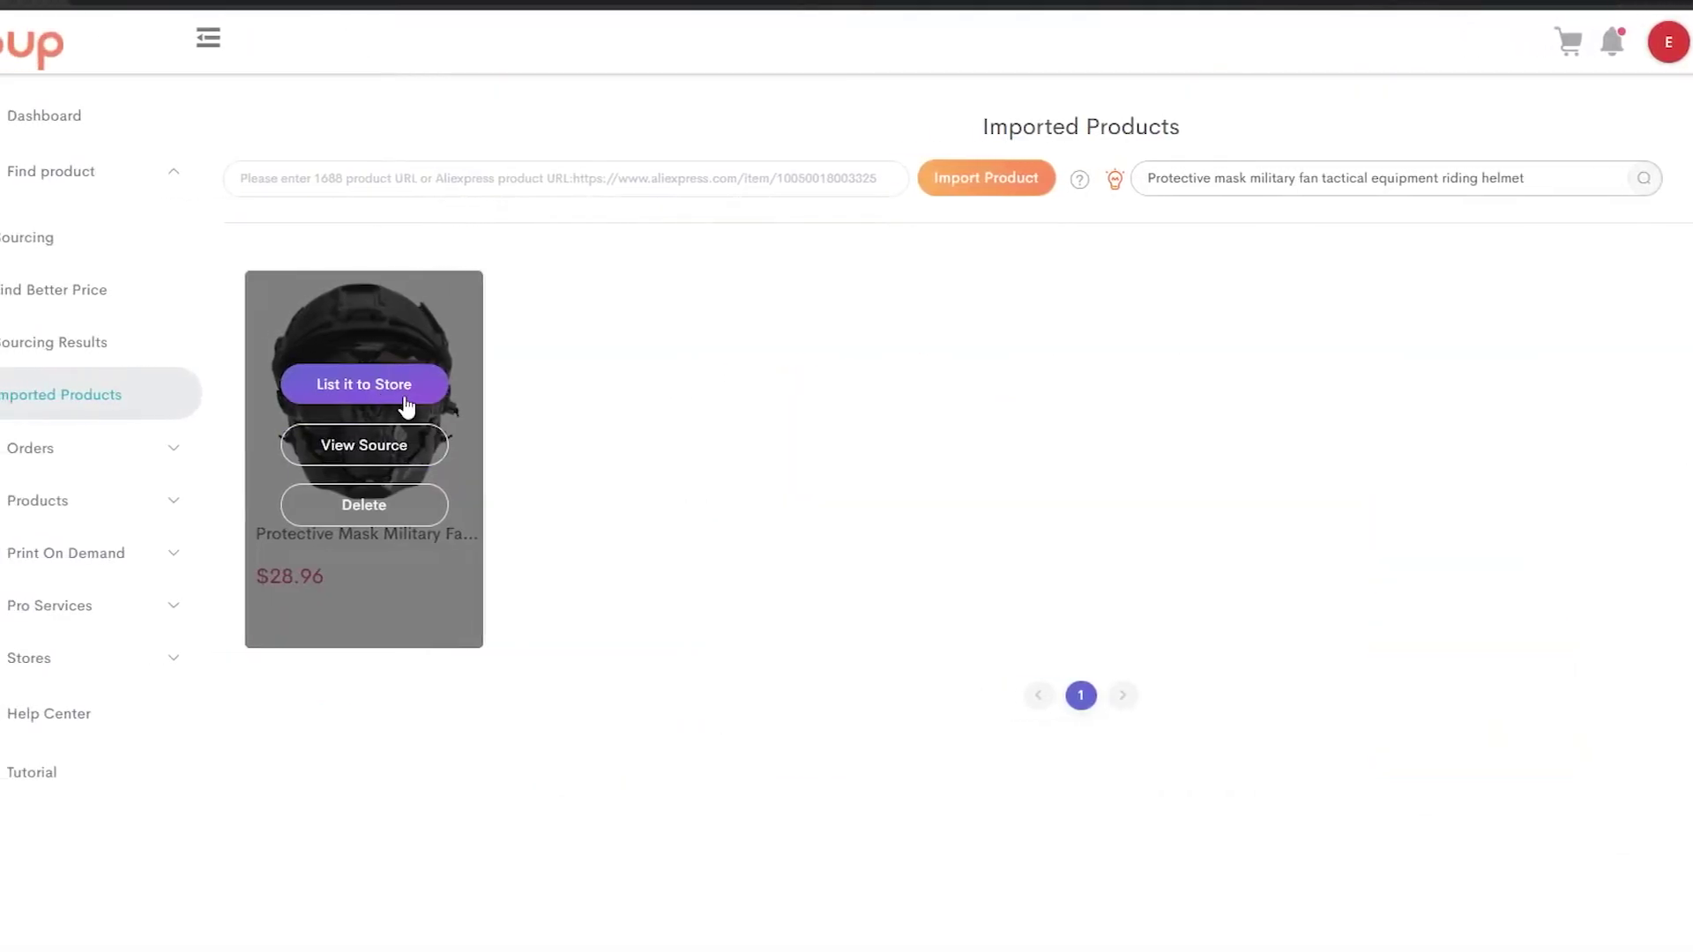
Start listing the mask with China Warehouse as ship-from and the Ecwid store as destination
{"action": "left_click", "coordinate": [406, 388]}
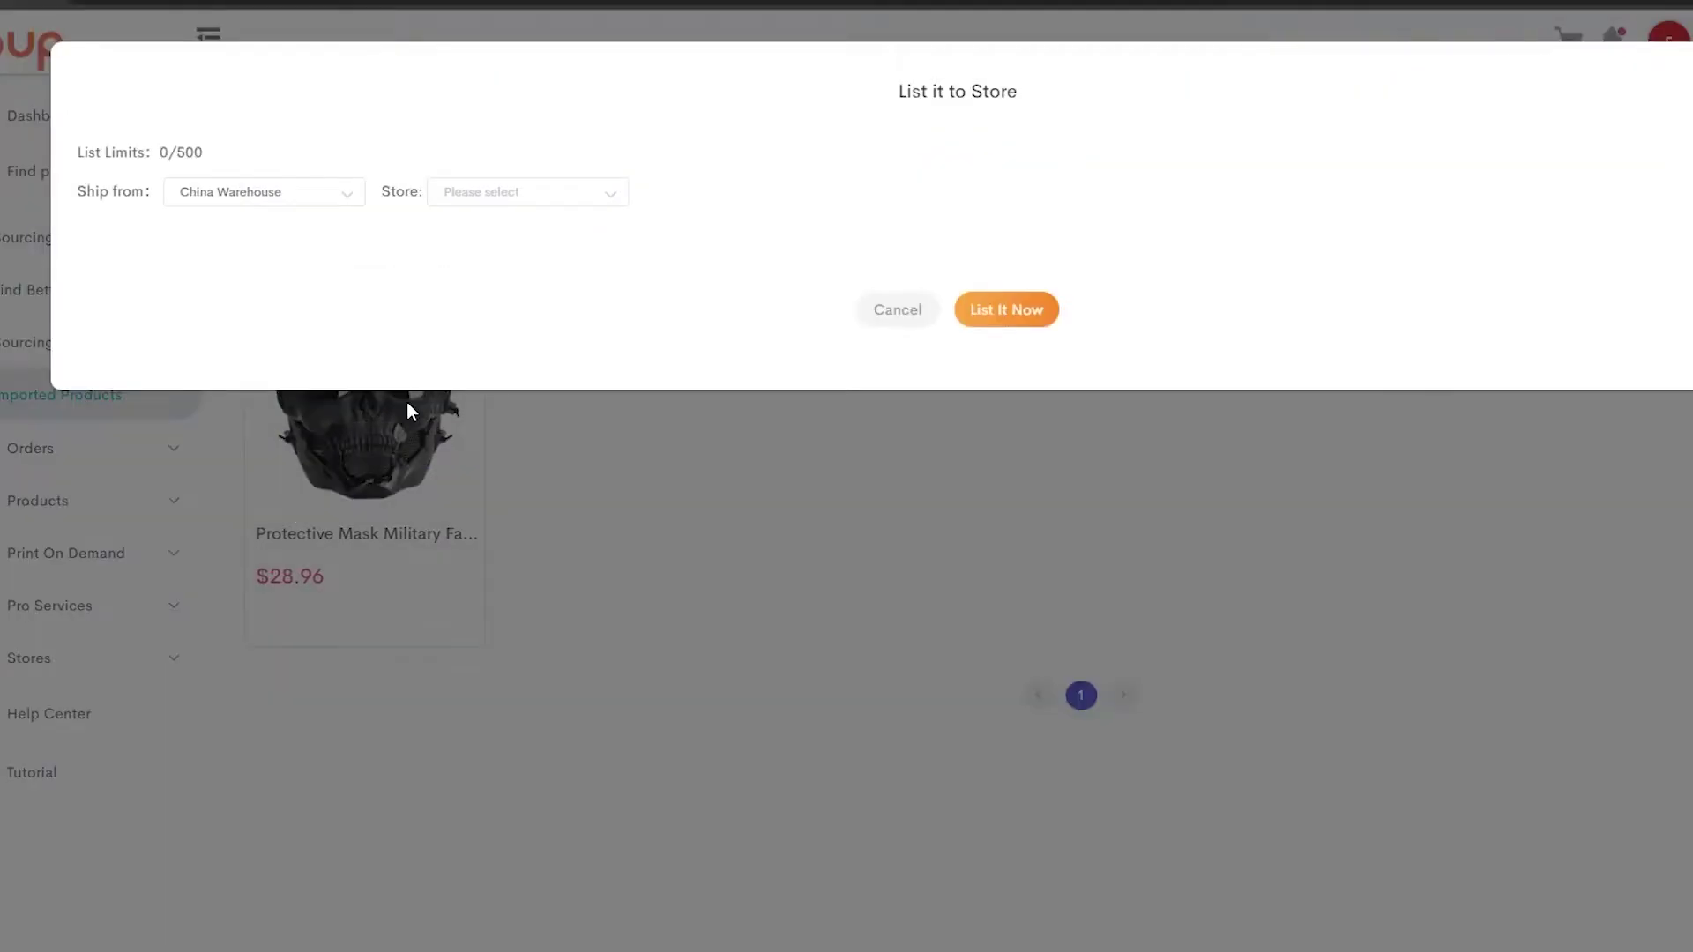
{"action": "left_click", "coordinate": [325, 196]}
{"action": "left_click", "coordinate": [326, 196]}
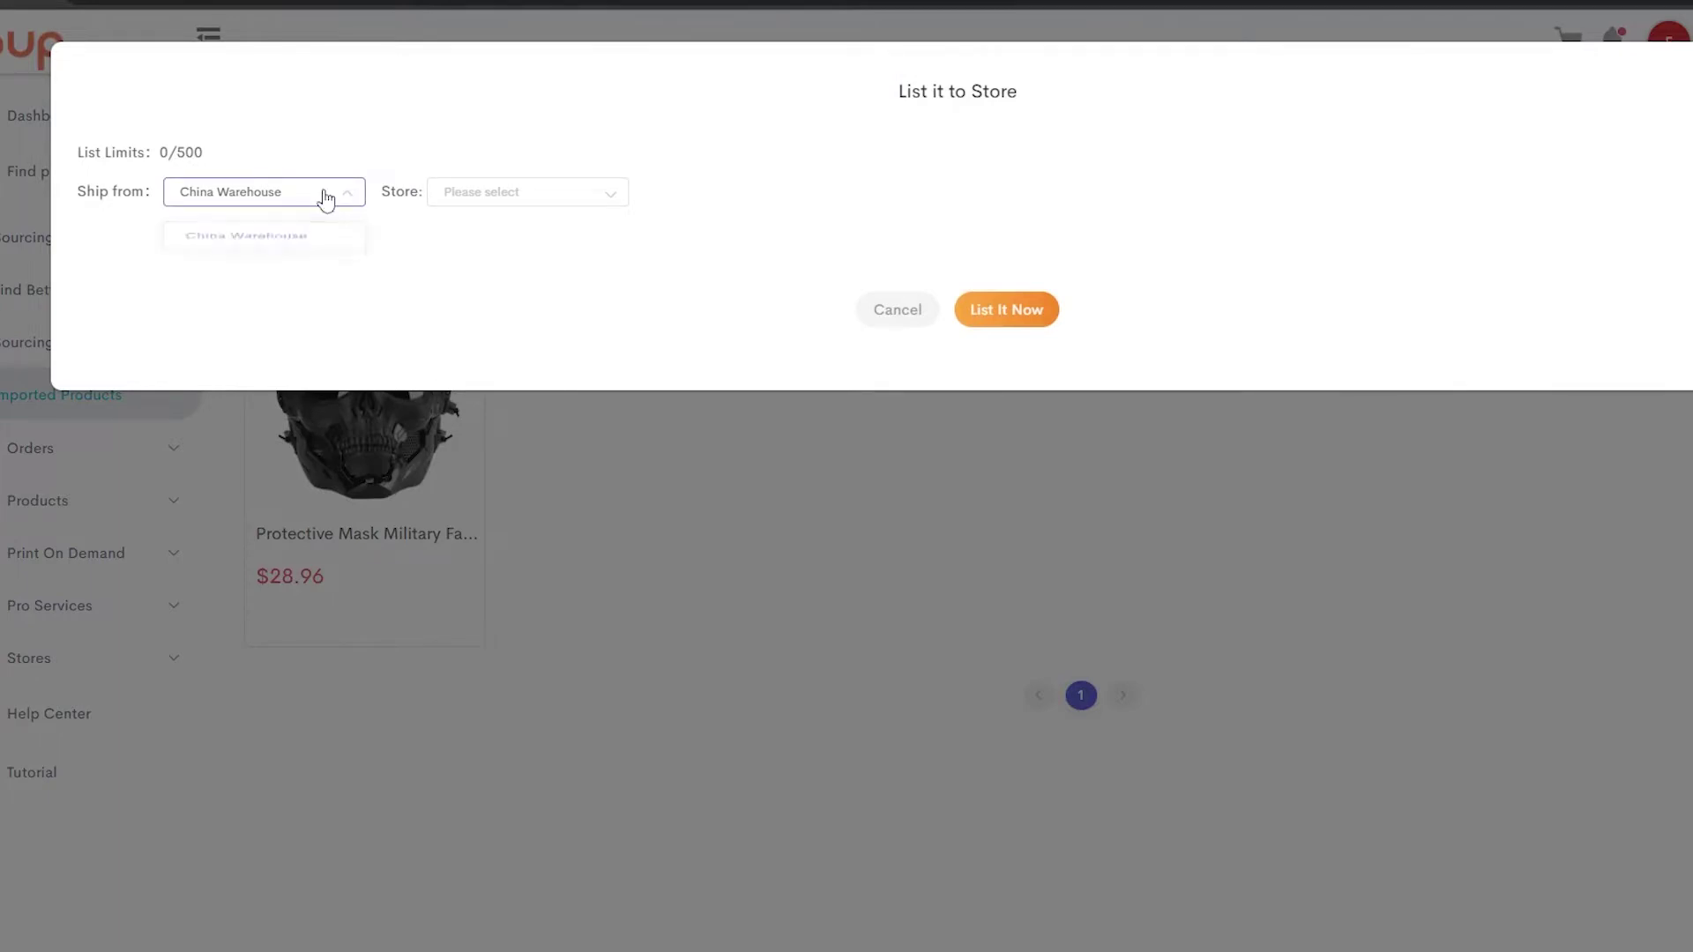
{"action": "left_click", "coordinate": [515, 202]}
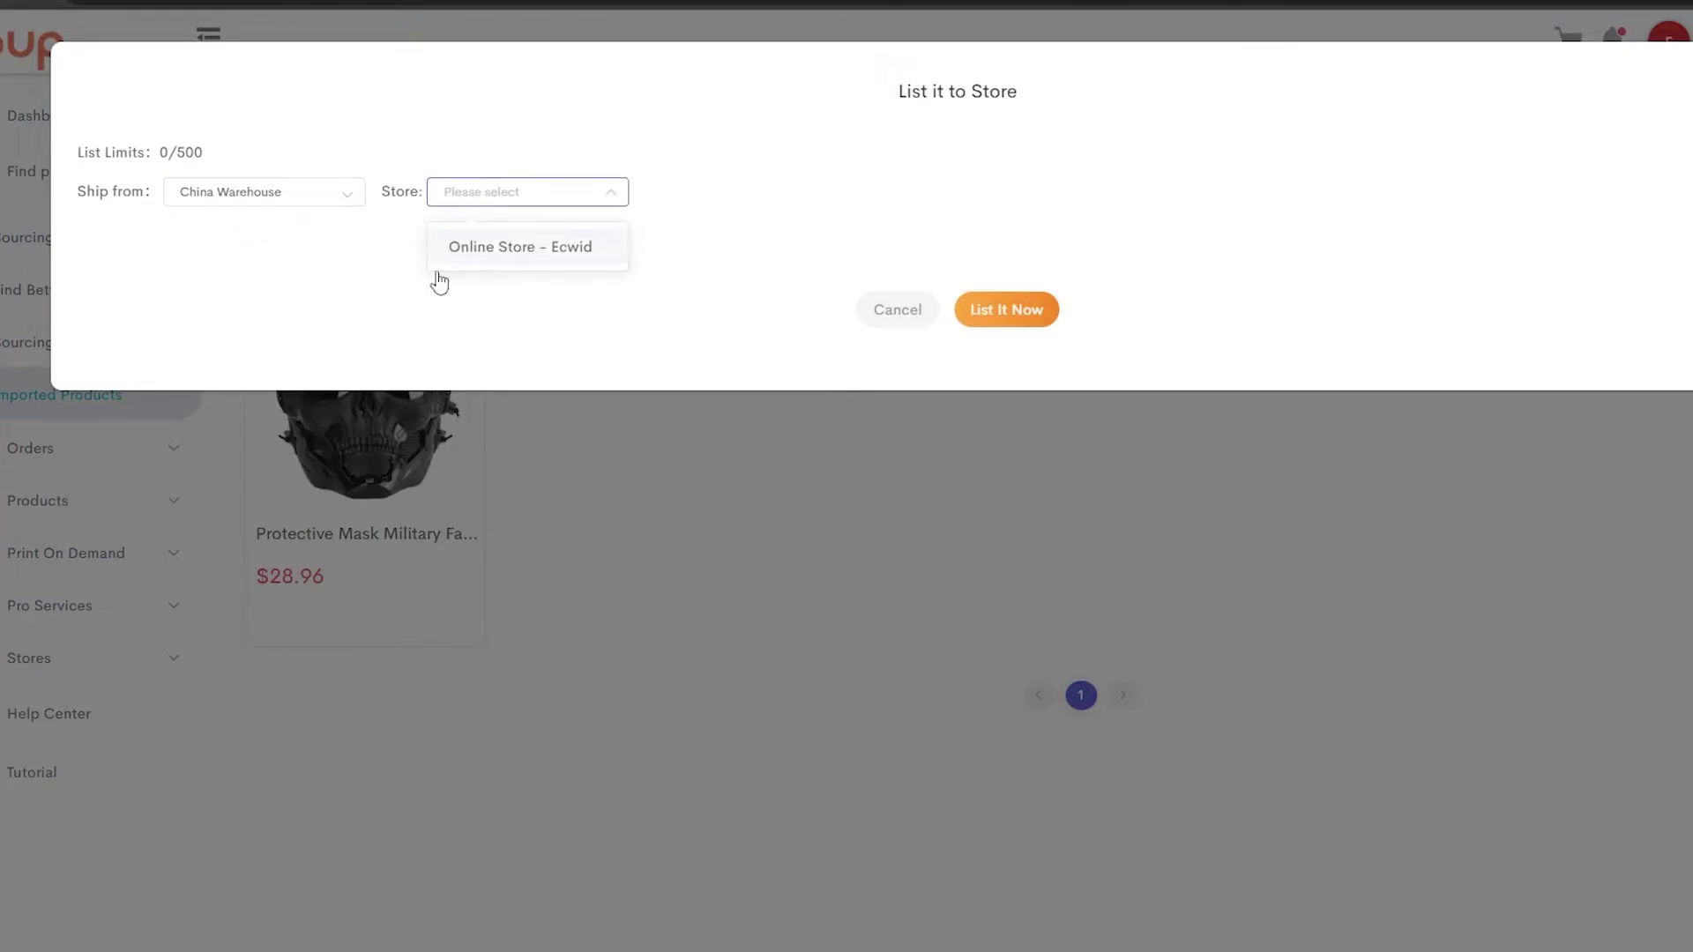
{"action": "left_click", "coordinate": [514, 251]}
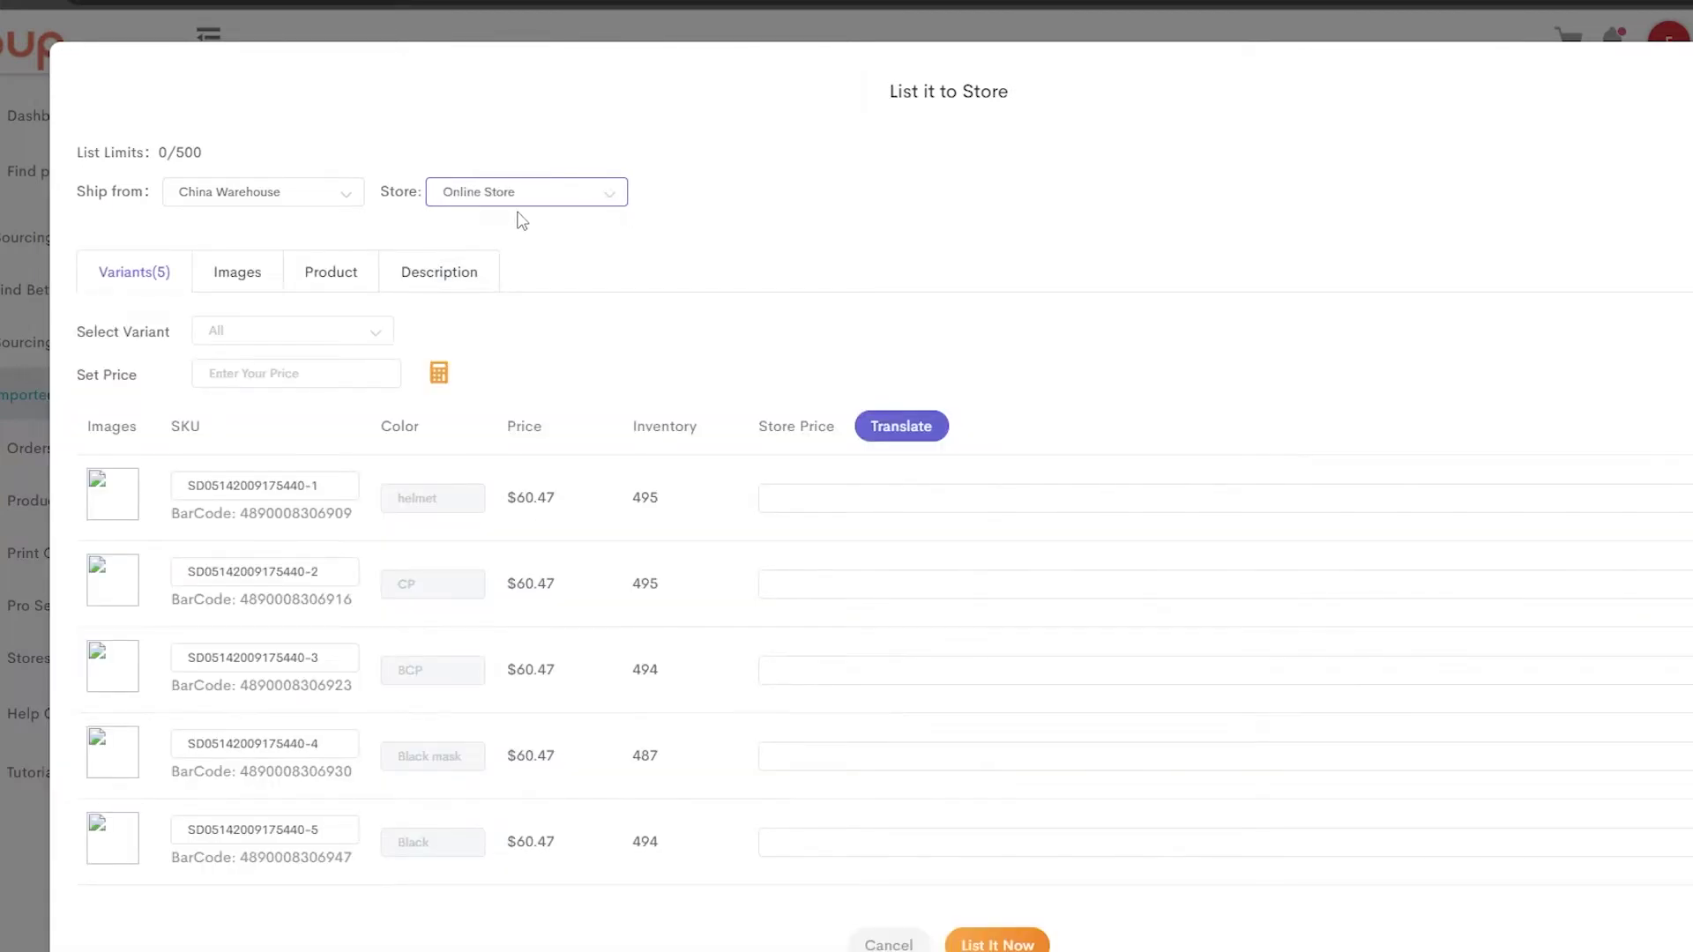
{"action": "scroll", "coordinate": [531, 226], "scroll_direction": "down", "scroll_amount": 1}
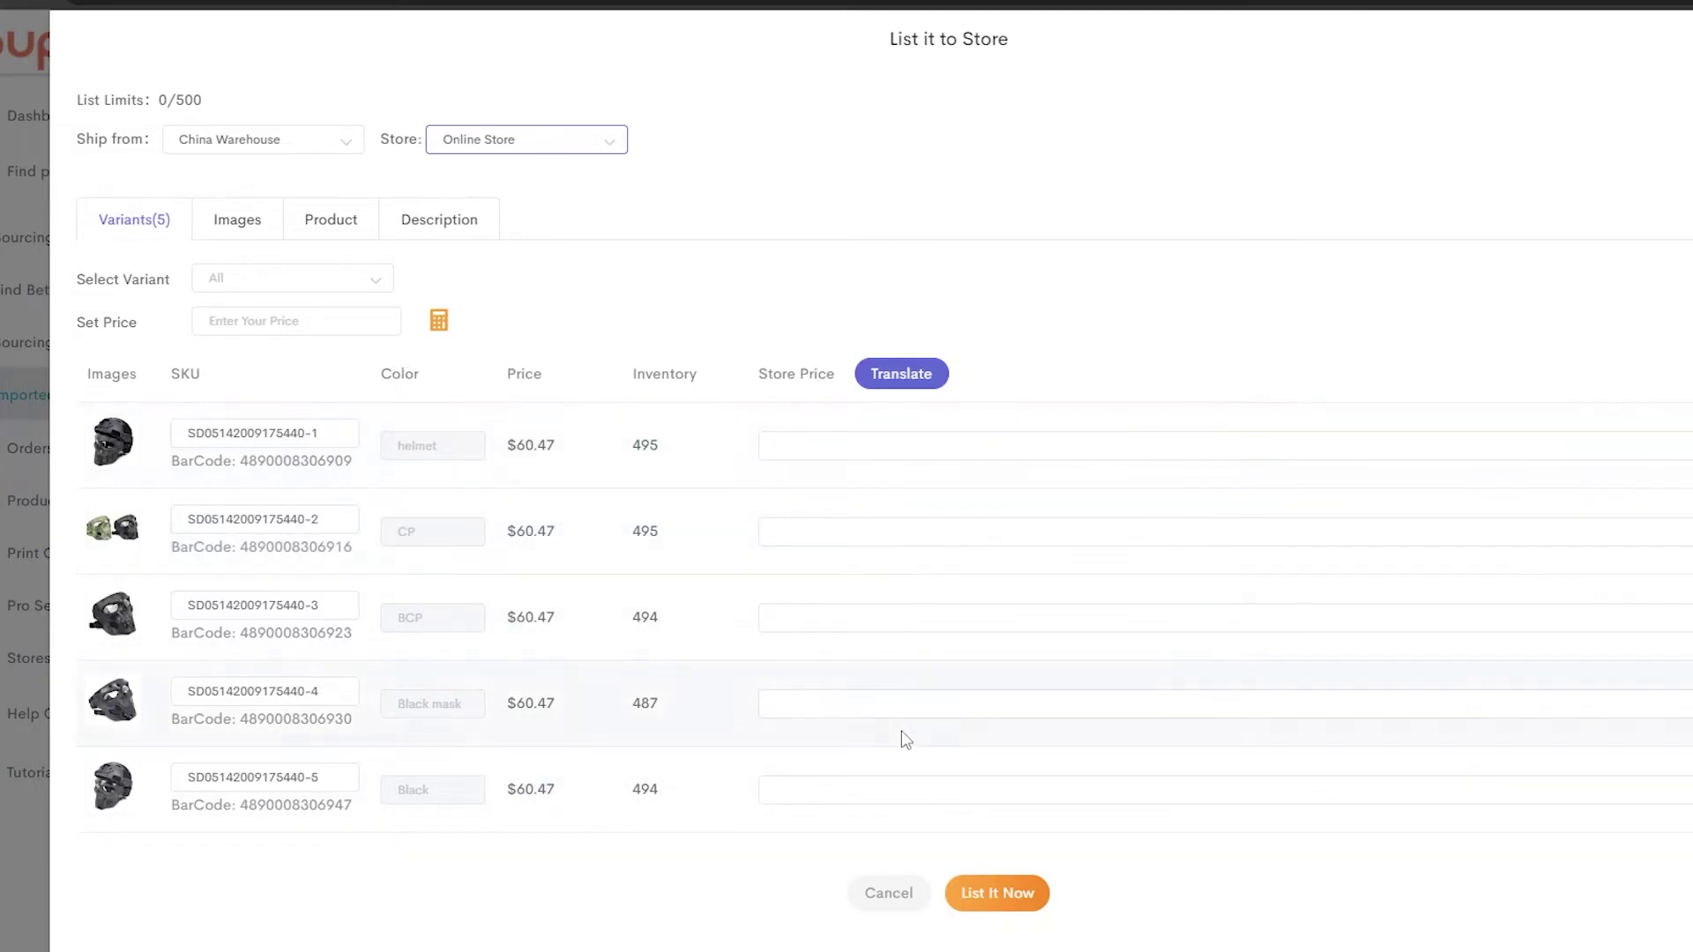
Edit the variant store prices, copying the first variant's 70.47 into the second variant
{"action": "left_click", "coordinate": [785, 453]}
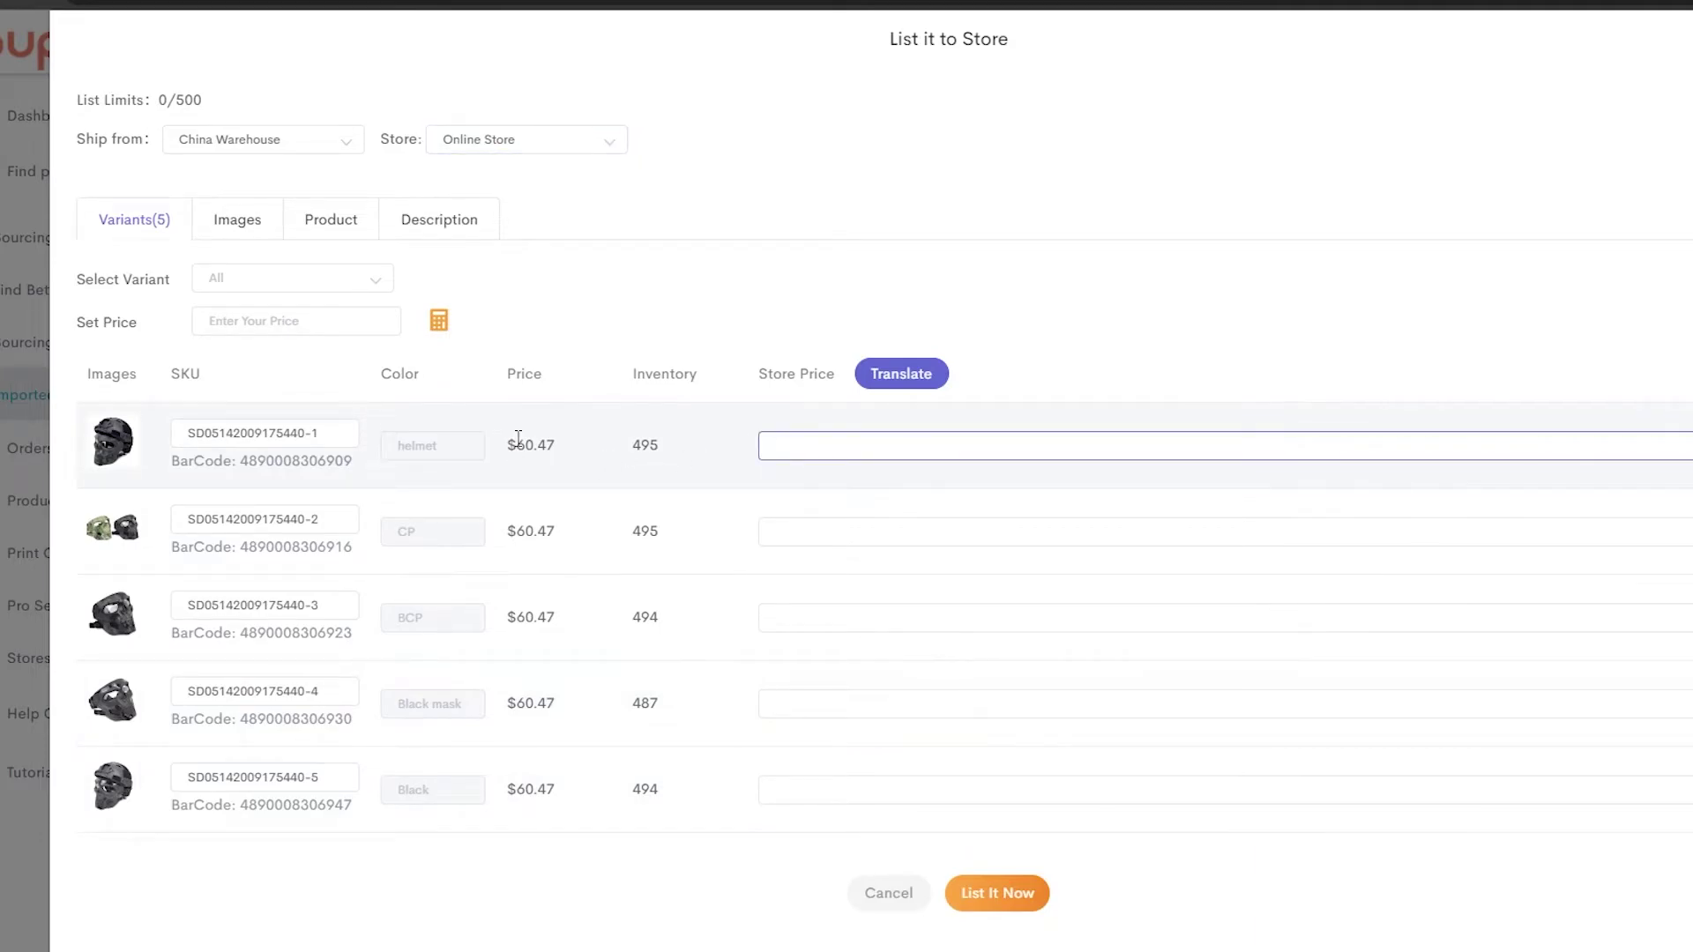
{"action": "left_click_drag", "start_coordinate": [518, 438], "coordinate": [540, 438]}
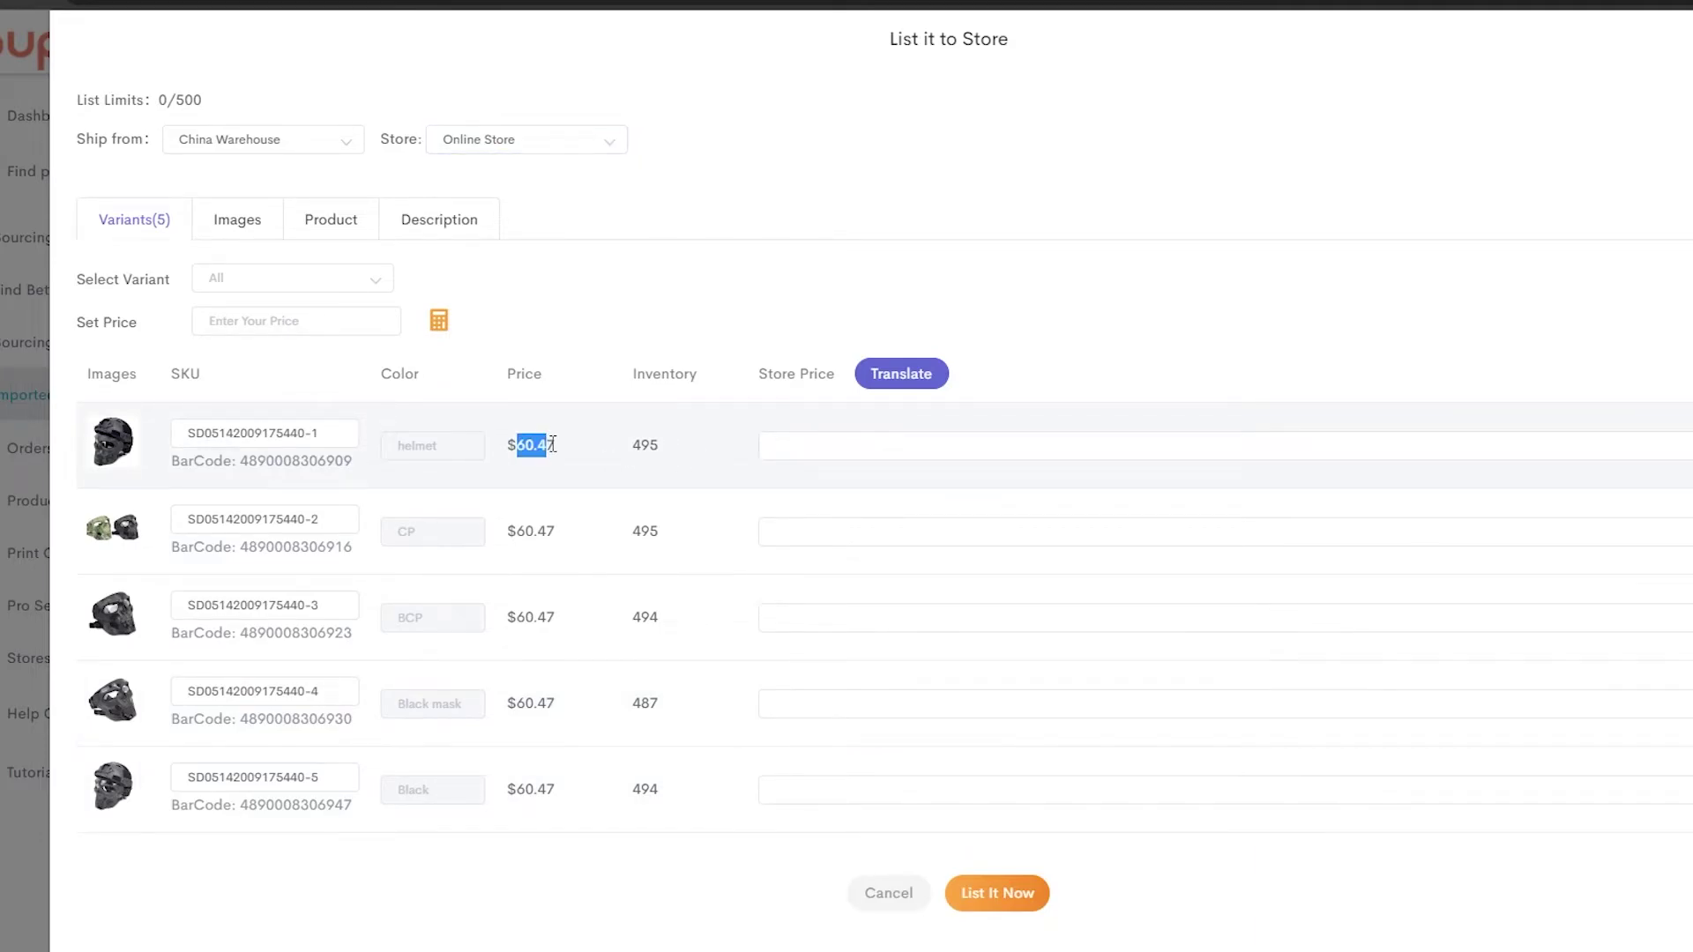
{"action": "left_click", "coordinate": [809, 445]}
{"action": "type", "text": "60.47"}
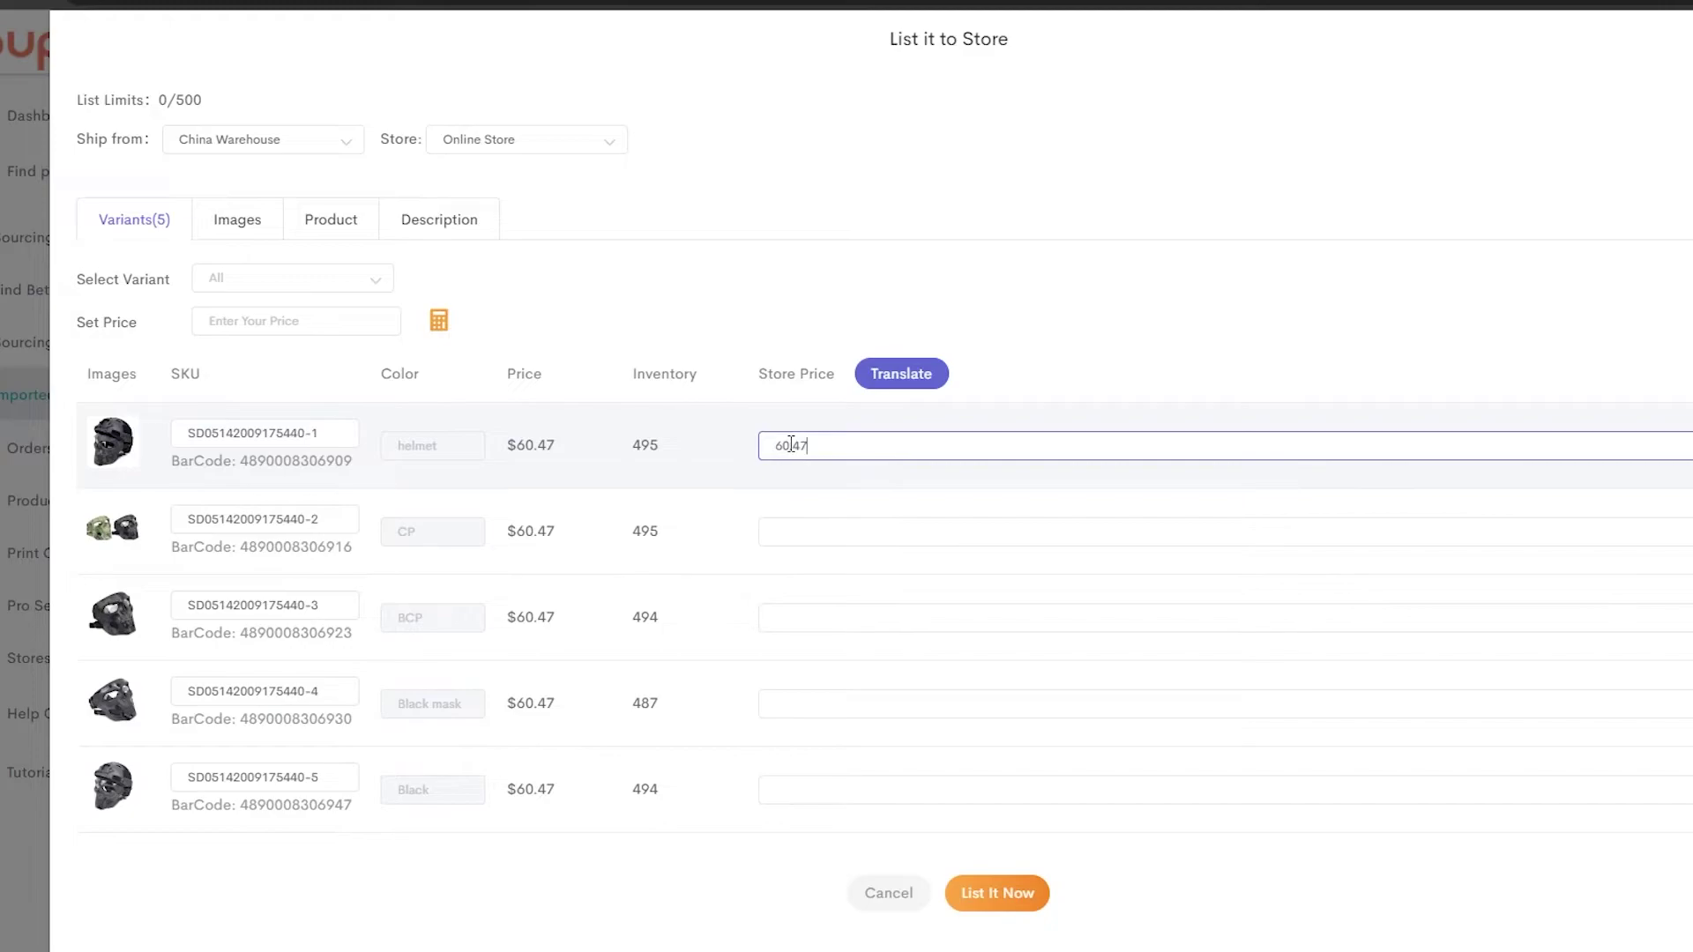
{"action": "type", "text": "70"}
{"action": "triple_click", "coordinate": [509, 531]}
{"action": "key", "text": "ctrl+c"}
{"action": "left_click", "coordinate": [833, 531]}
{"action": "key", "text": "ctrl+v"}
{"action": "key", "text": "Tab"}
{"action": "key", "text": "ctrl+v"}
{"action": "key", "text": "Tab"}
{"action": "key", "text": "ctrl+v"}
{"action": "key", "text": "Tab"}
{"action": "key", "text": "ctrl+v"}
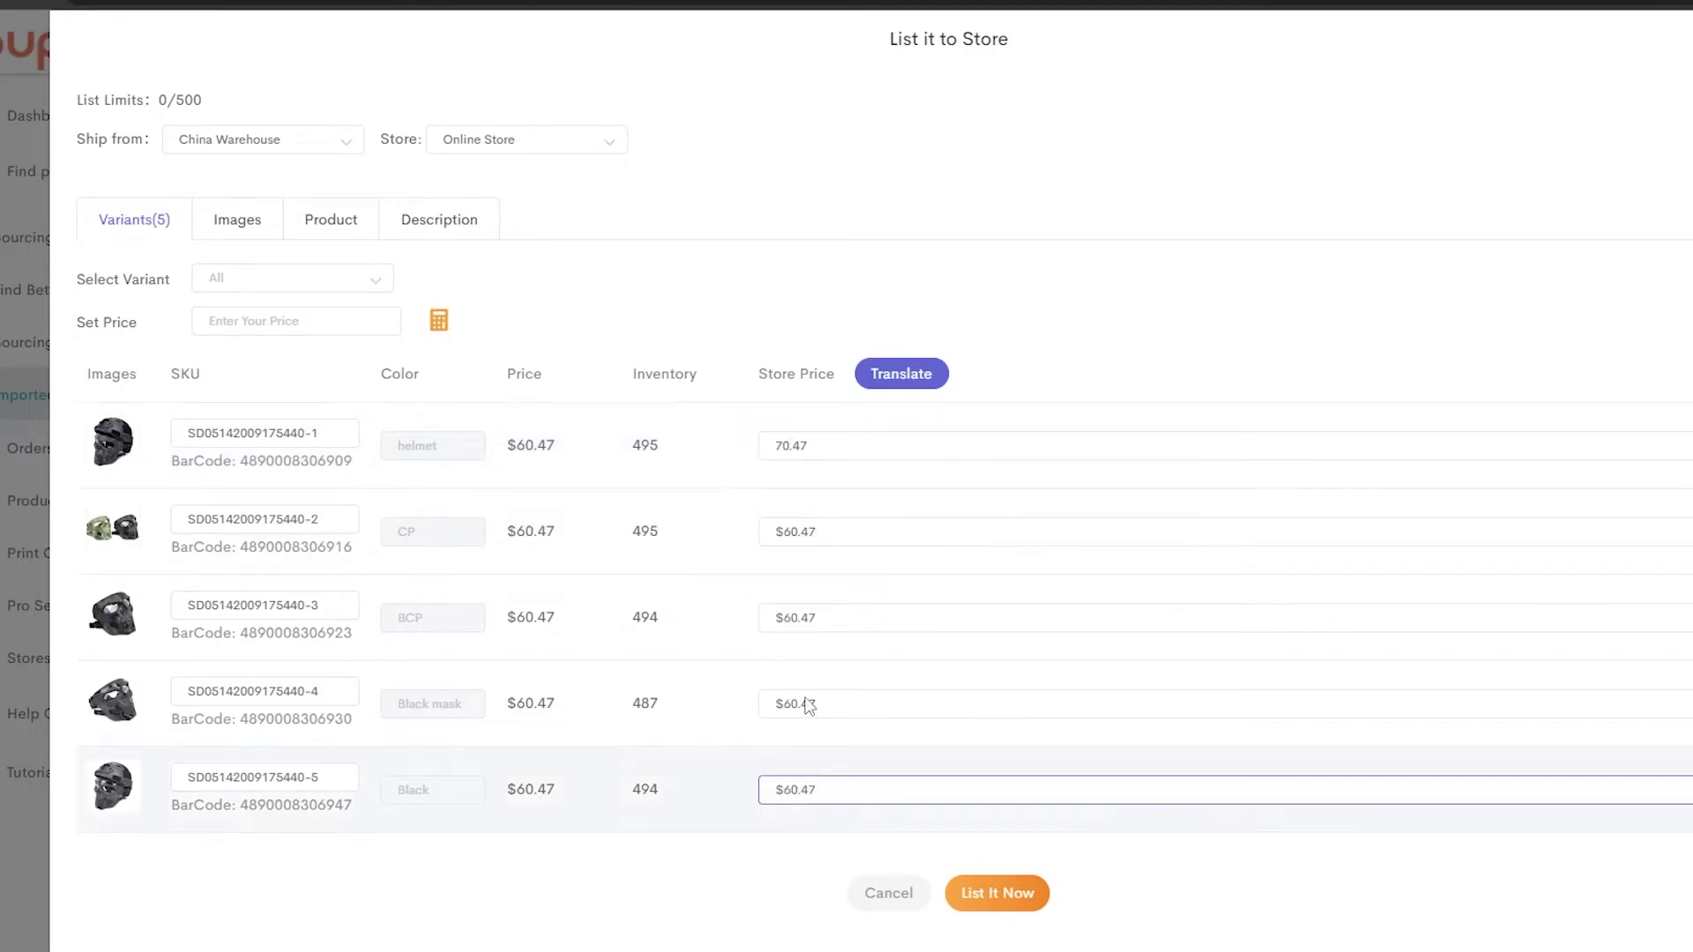
{"action": "double_click", "coordinate": [814, 446]}
{"action": "key", "text": "ctrl+c"}
{"action": "triple_click", "coordinate": [812, 531]}
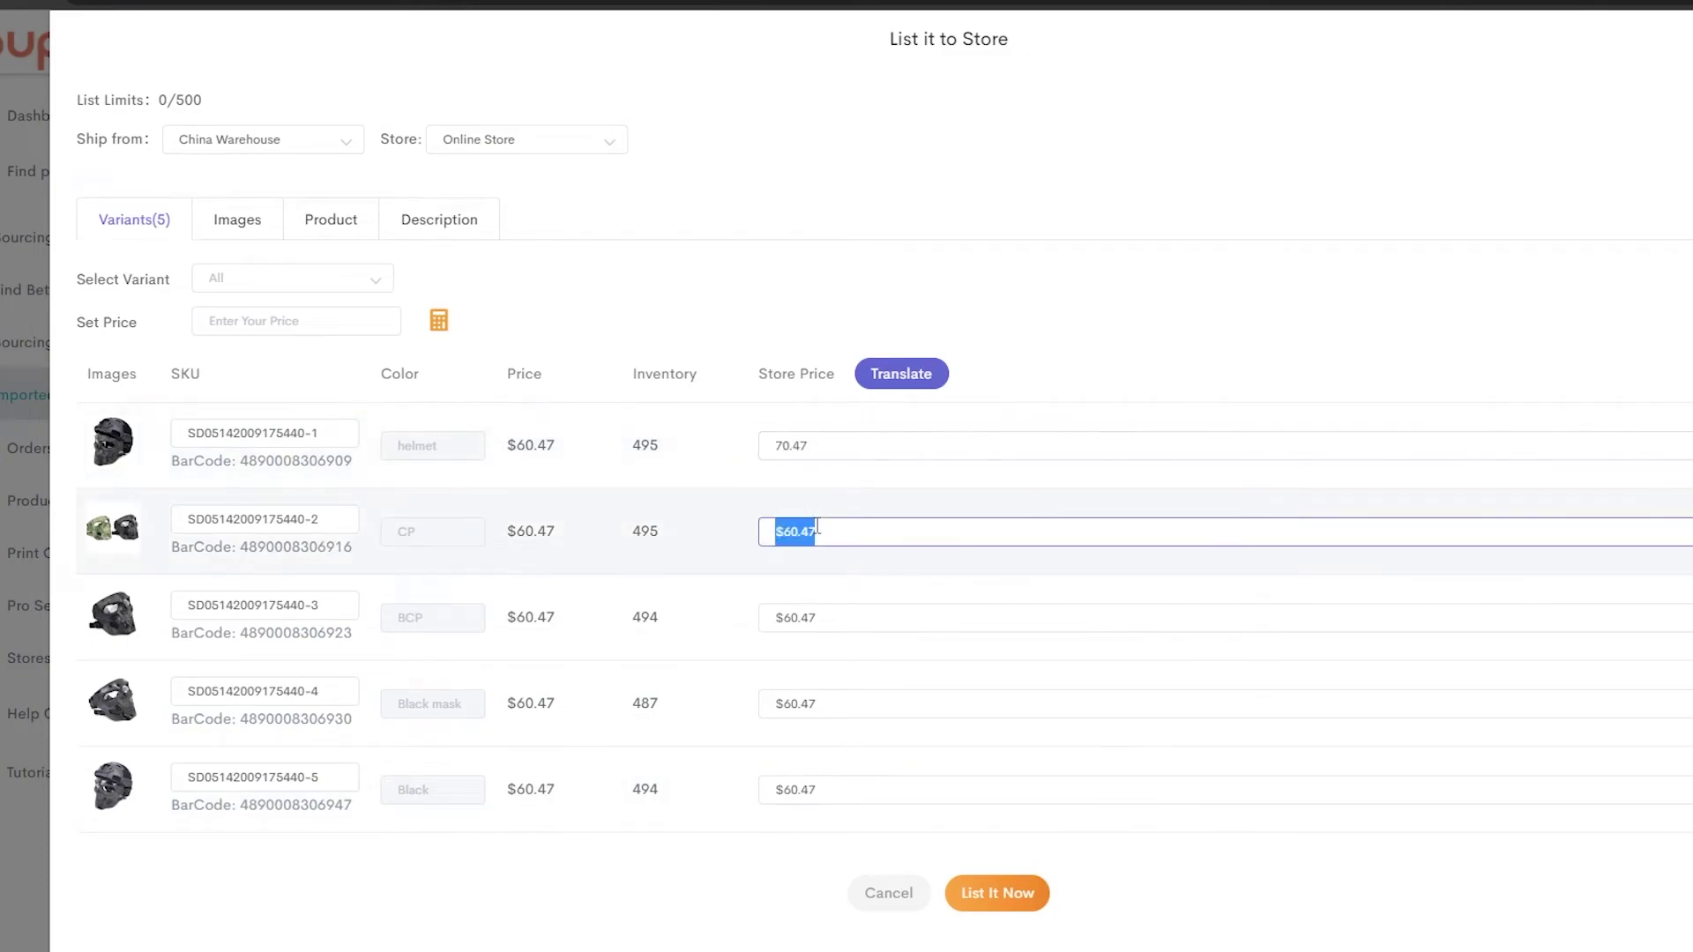
{"action": "key", "text": "ctrl+v"}
{"action": "key", "text": "Tab"}
{"action": "key", "text": "ctrl+v"}
{"action": "key", "text": "Tab"}
{"action": "key", "text": "ctrl+v"}
{"action": "key", "text": "Tab"}
{"action": "key", "text": "ctrl+v"}
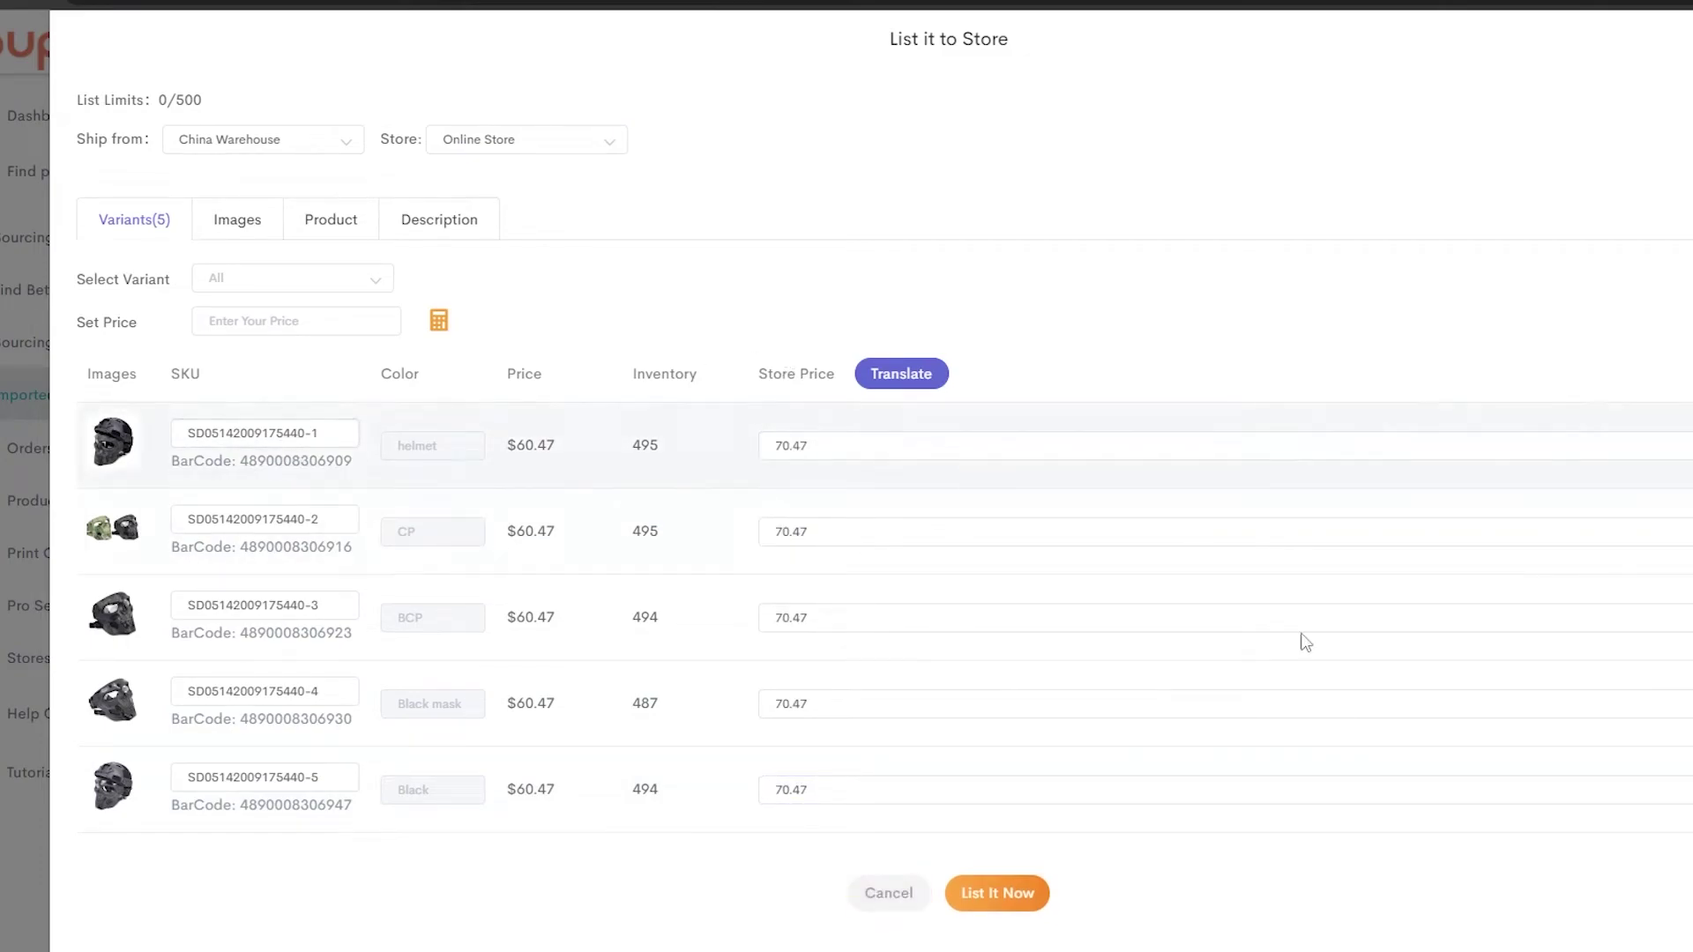
Set a single price of 80 for All variants and review the six product images
{"action": "left_click", "coordinate": [310, 332]}
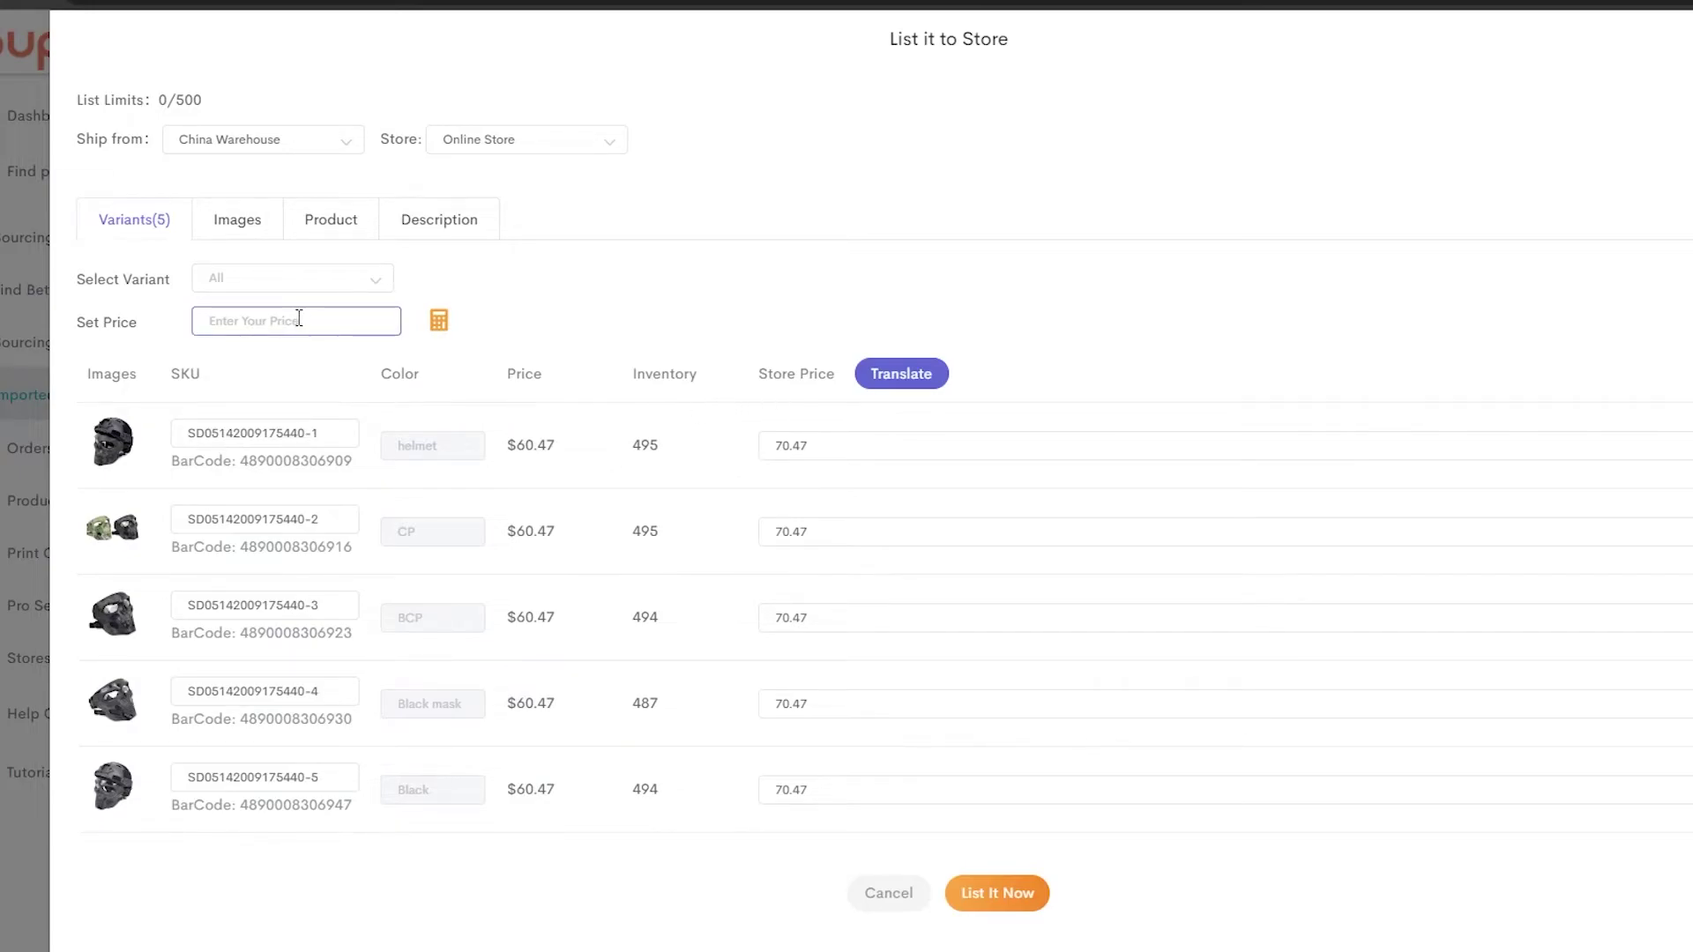
{"action": "type", "text": "80"}
{"action": "left_click", "coordinate": [283, 275]}
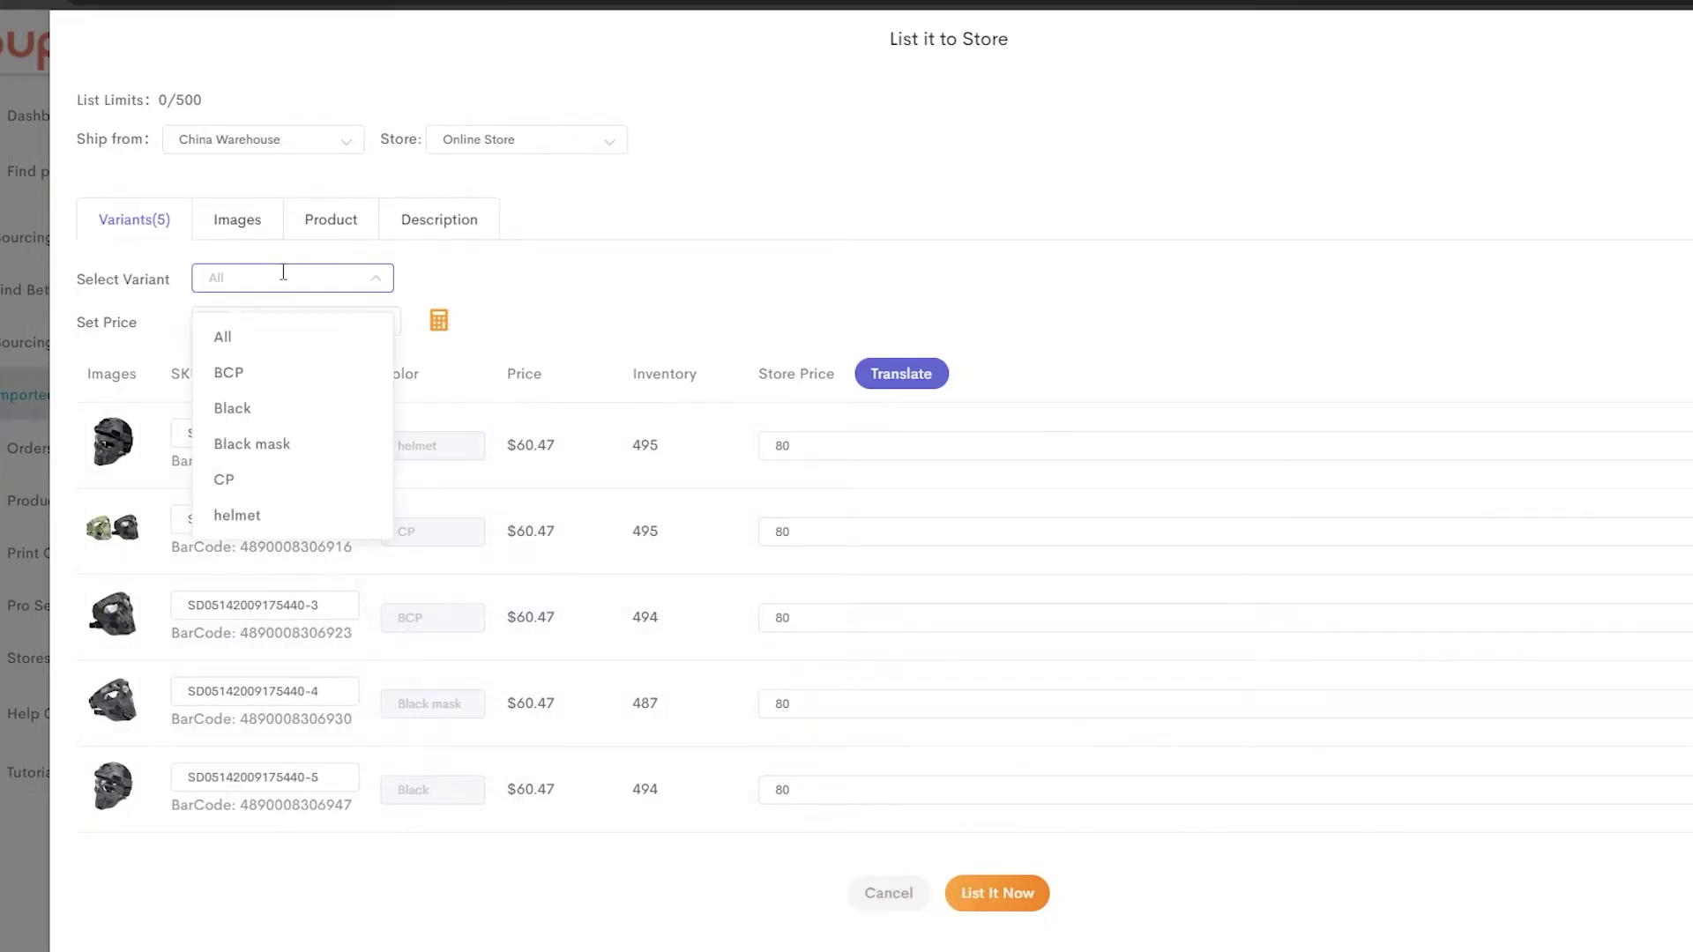
{"action": "left_click", "coordinate": [316, 339]}
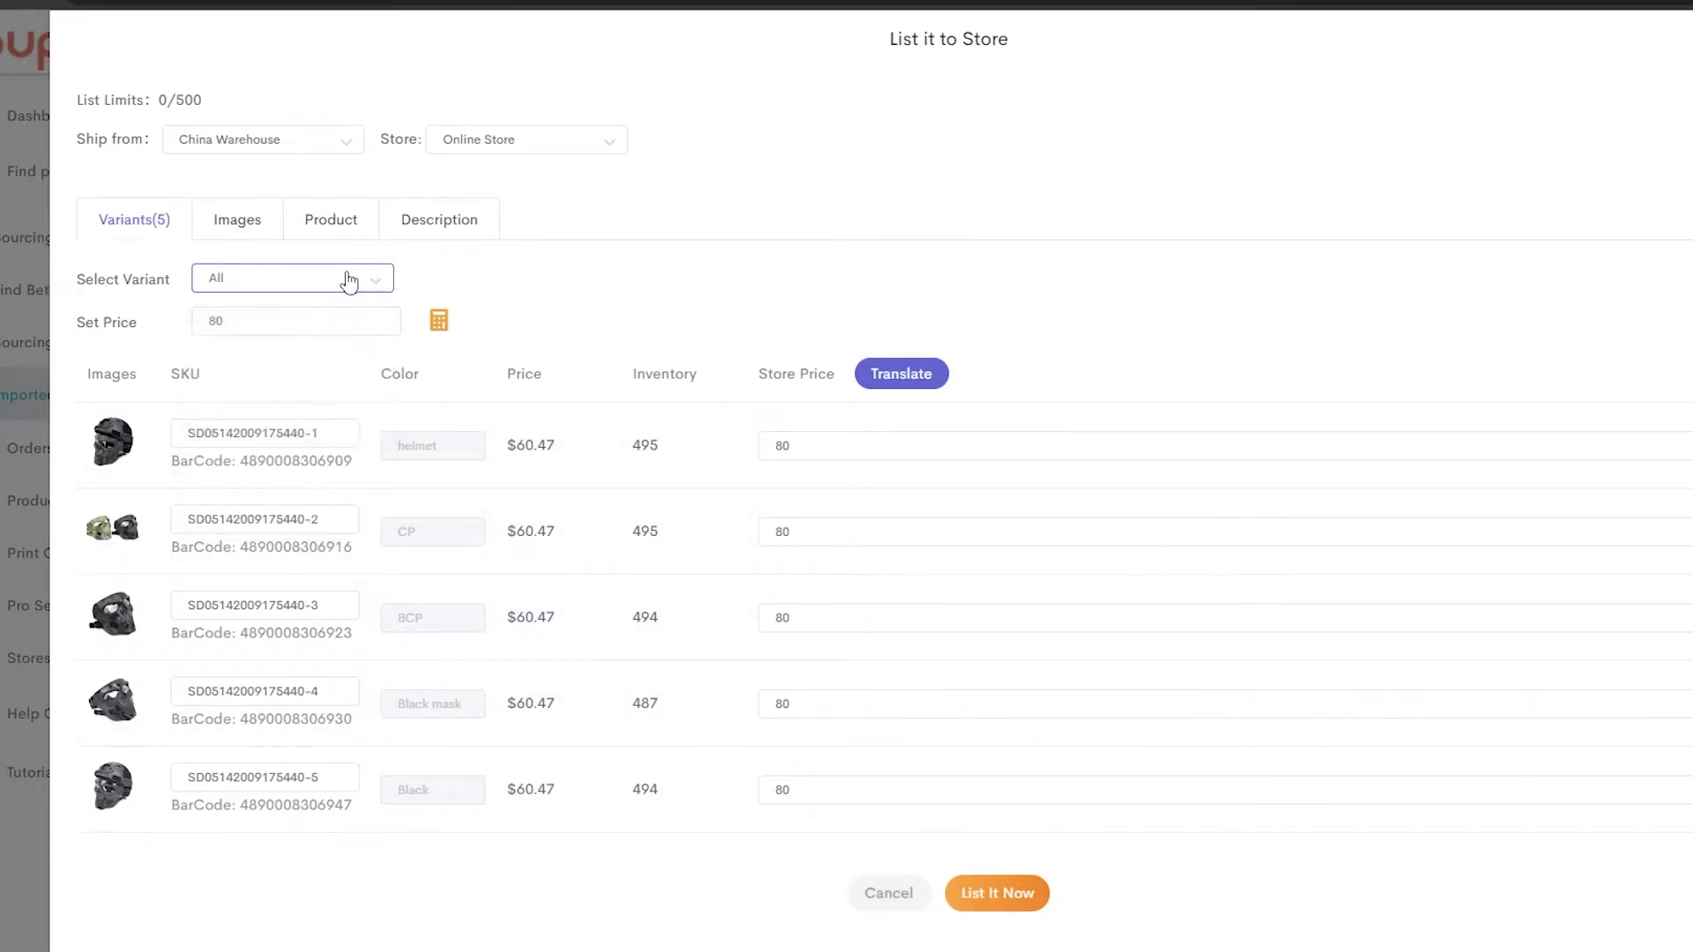
{"action": "left_click", "coordinate": [223, 233]}
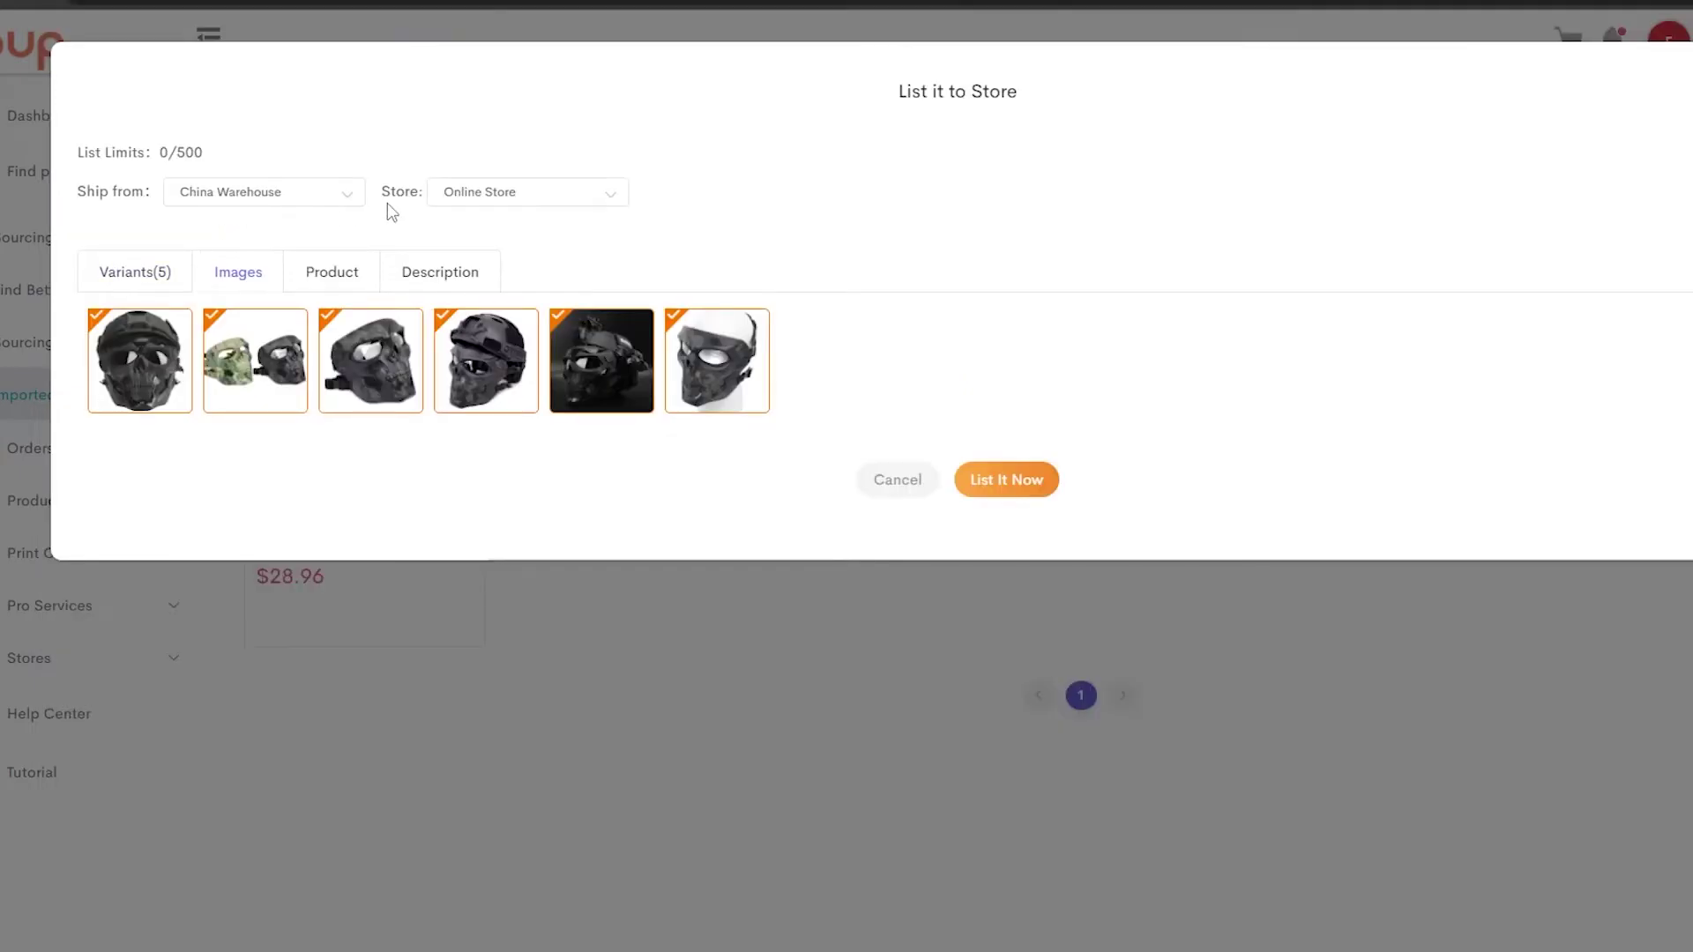
Check the skull mask's title and description, then list it to the Online Store
{"action": "left_click", "coordinate": [335, 280]}
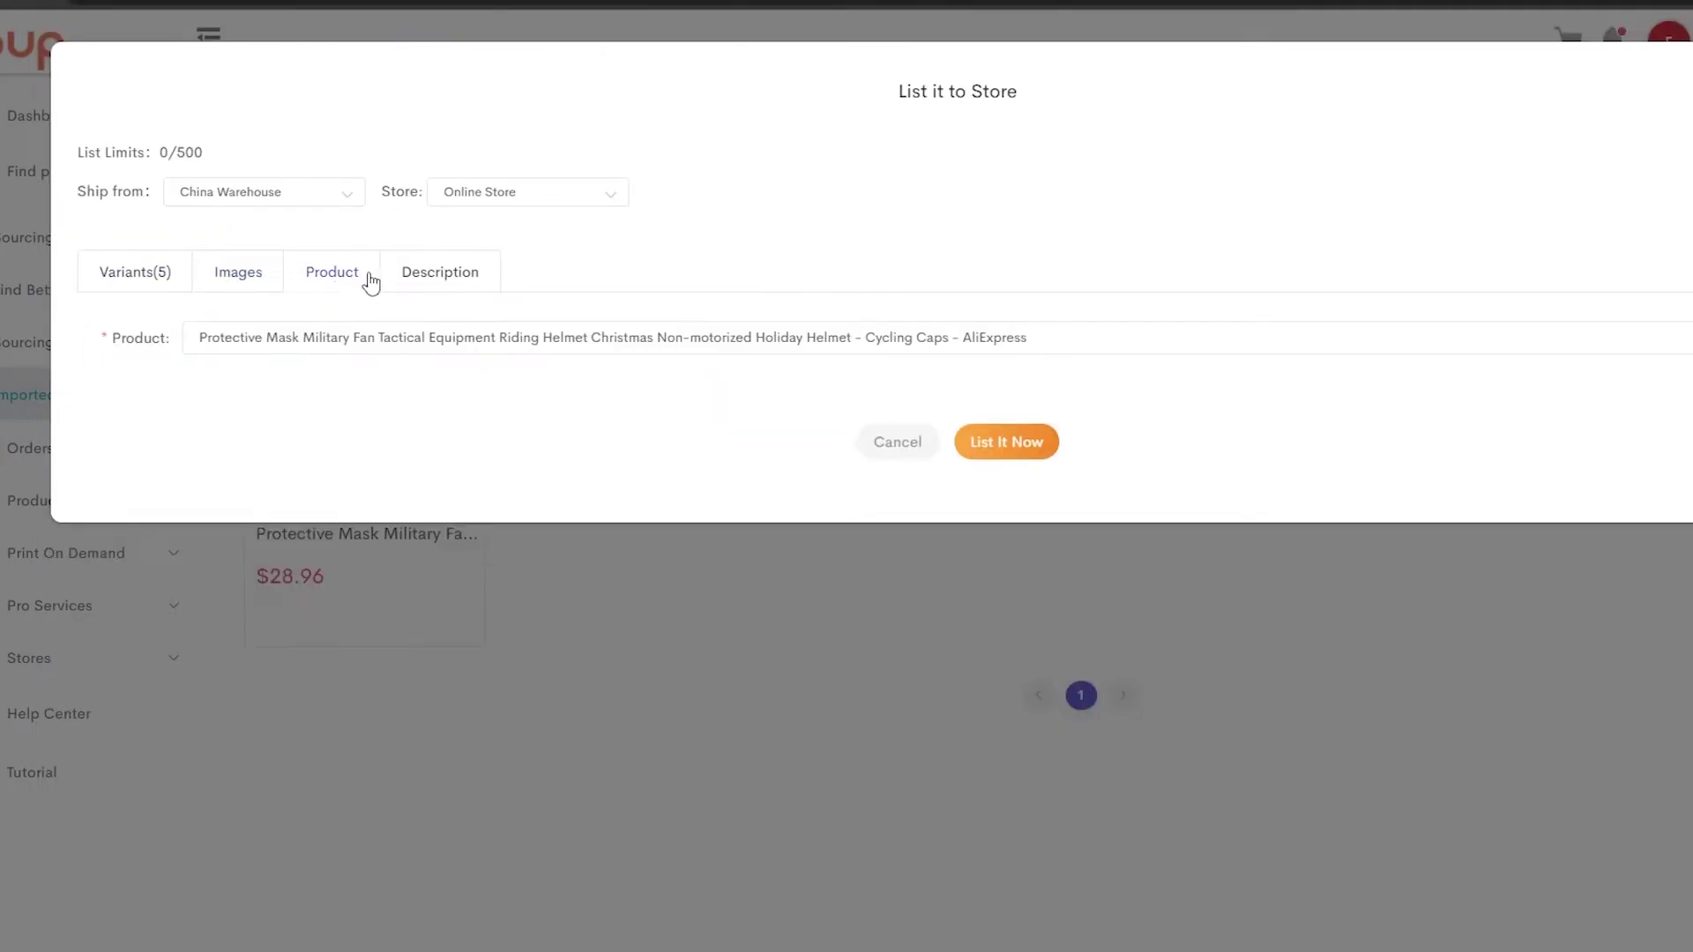
{"action": "left_click", "coordinate": [433, 284]}
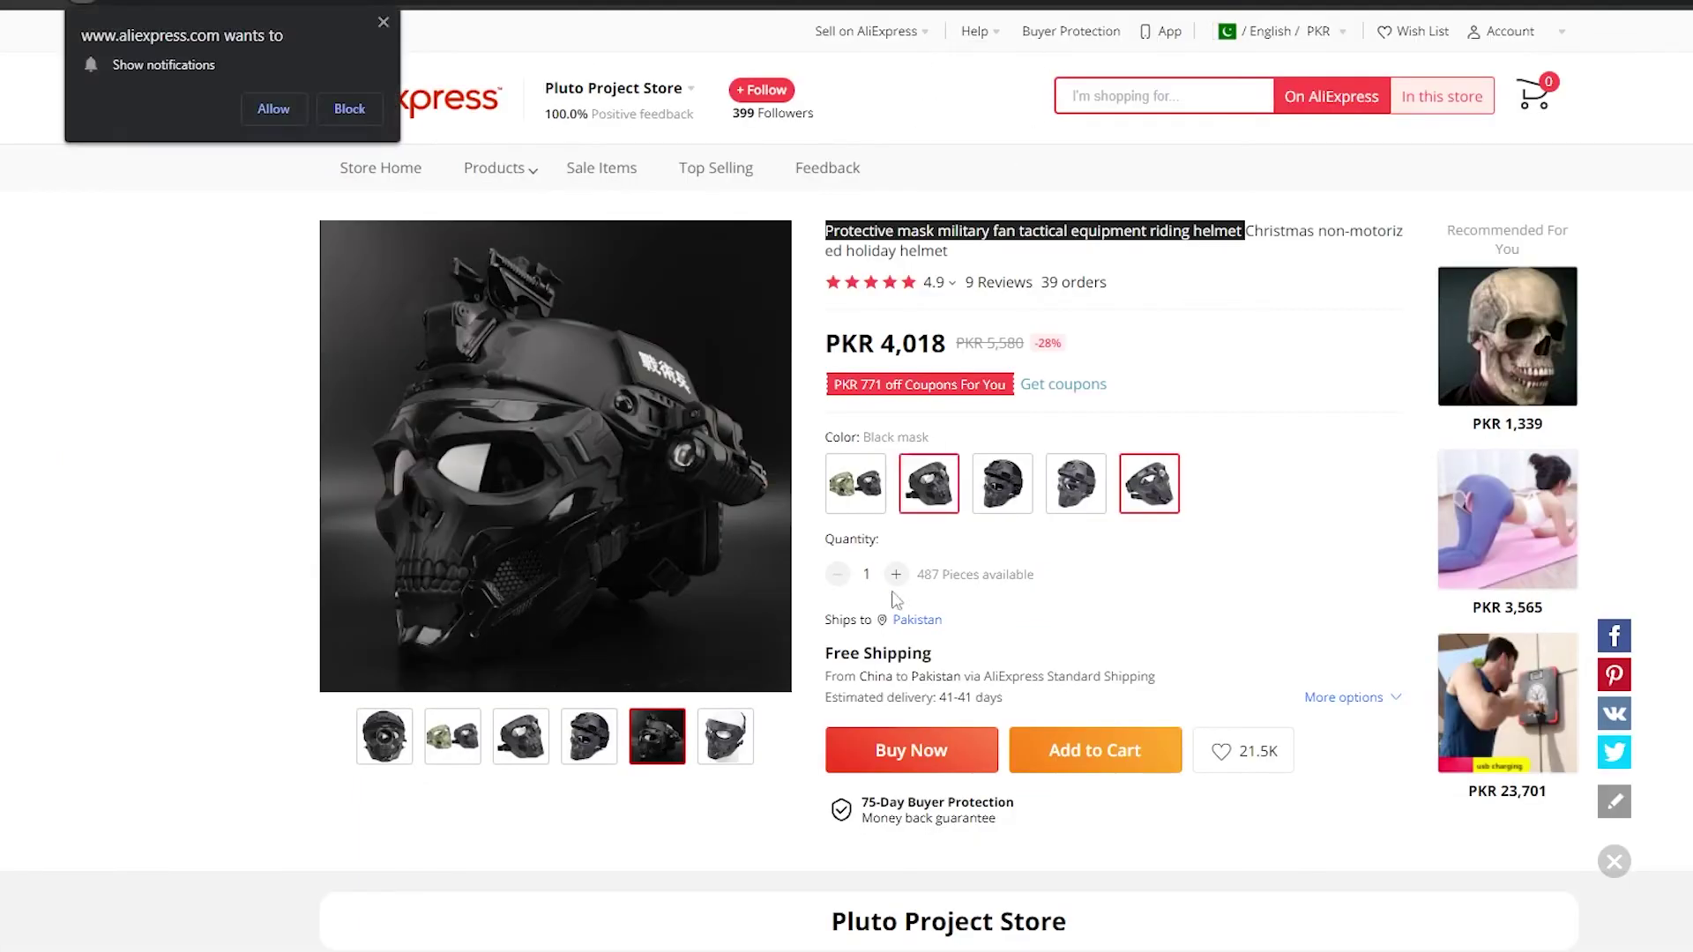
{"action": "scroll", "coordinate": [868, 785], "scroll_direction": "down", "scroll_amount": 5}
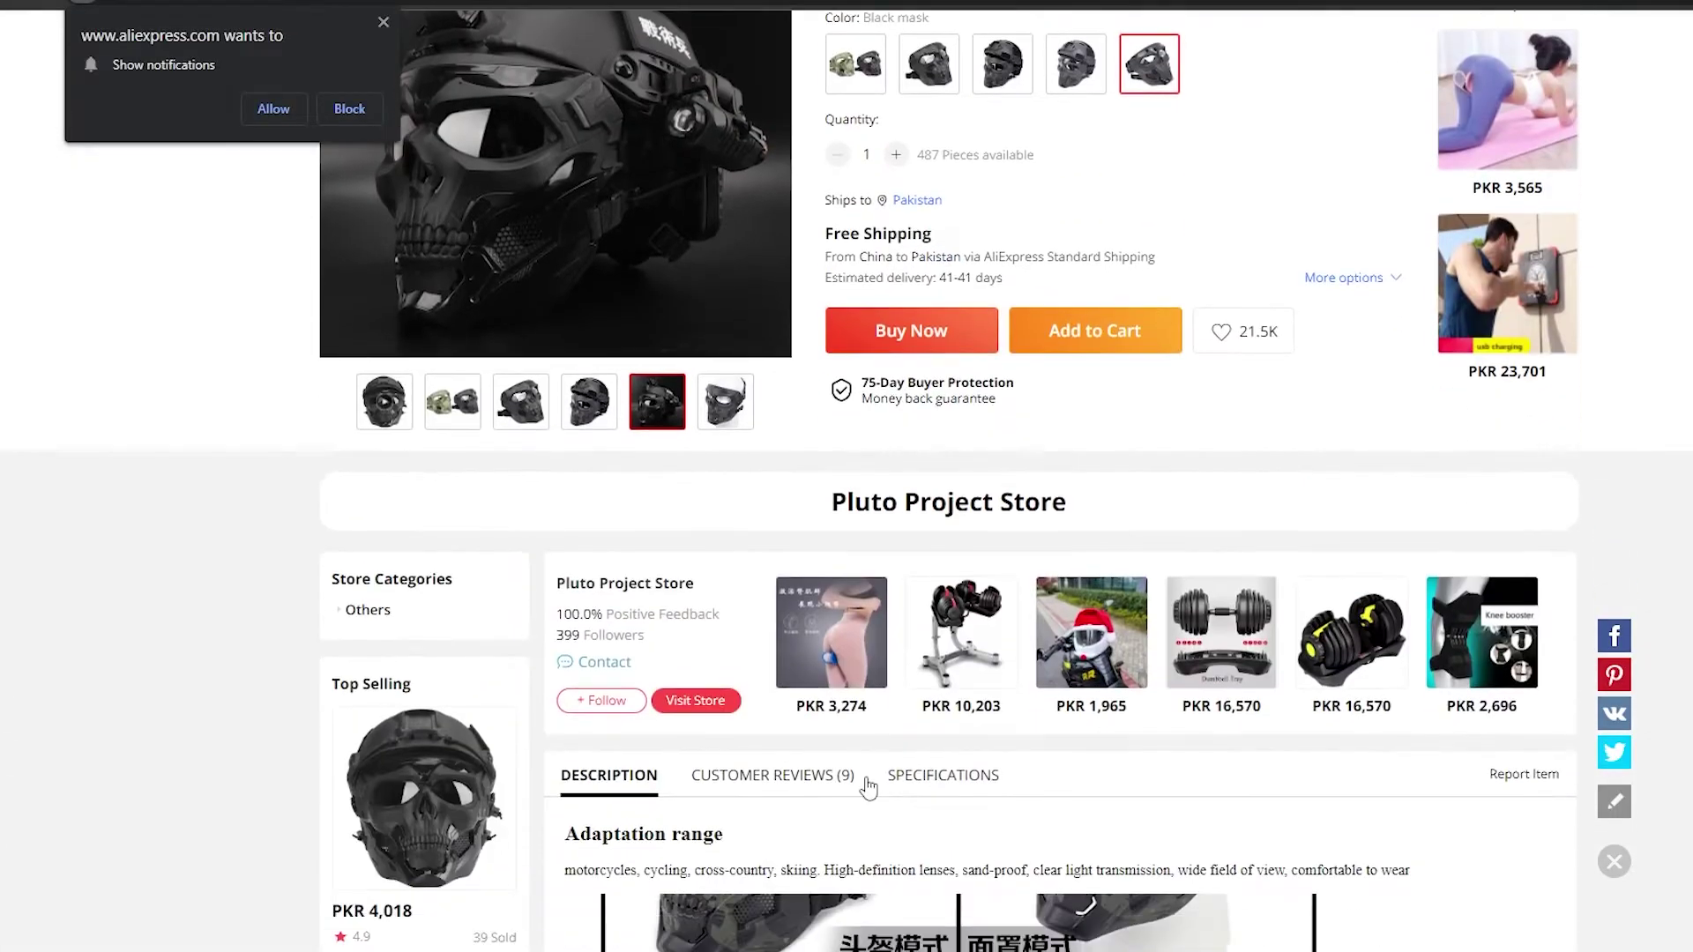
{"action": "scroll", "coordinate": [867, 785], "scroll_direction": "down", "scroll_amount": 7}
{"action": "scroll", "coordinate": [864, 774], "scroll_direction": "up", "scroll_amount": 4}
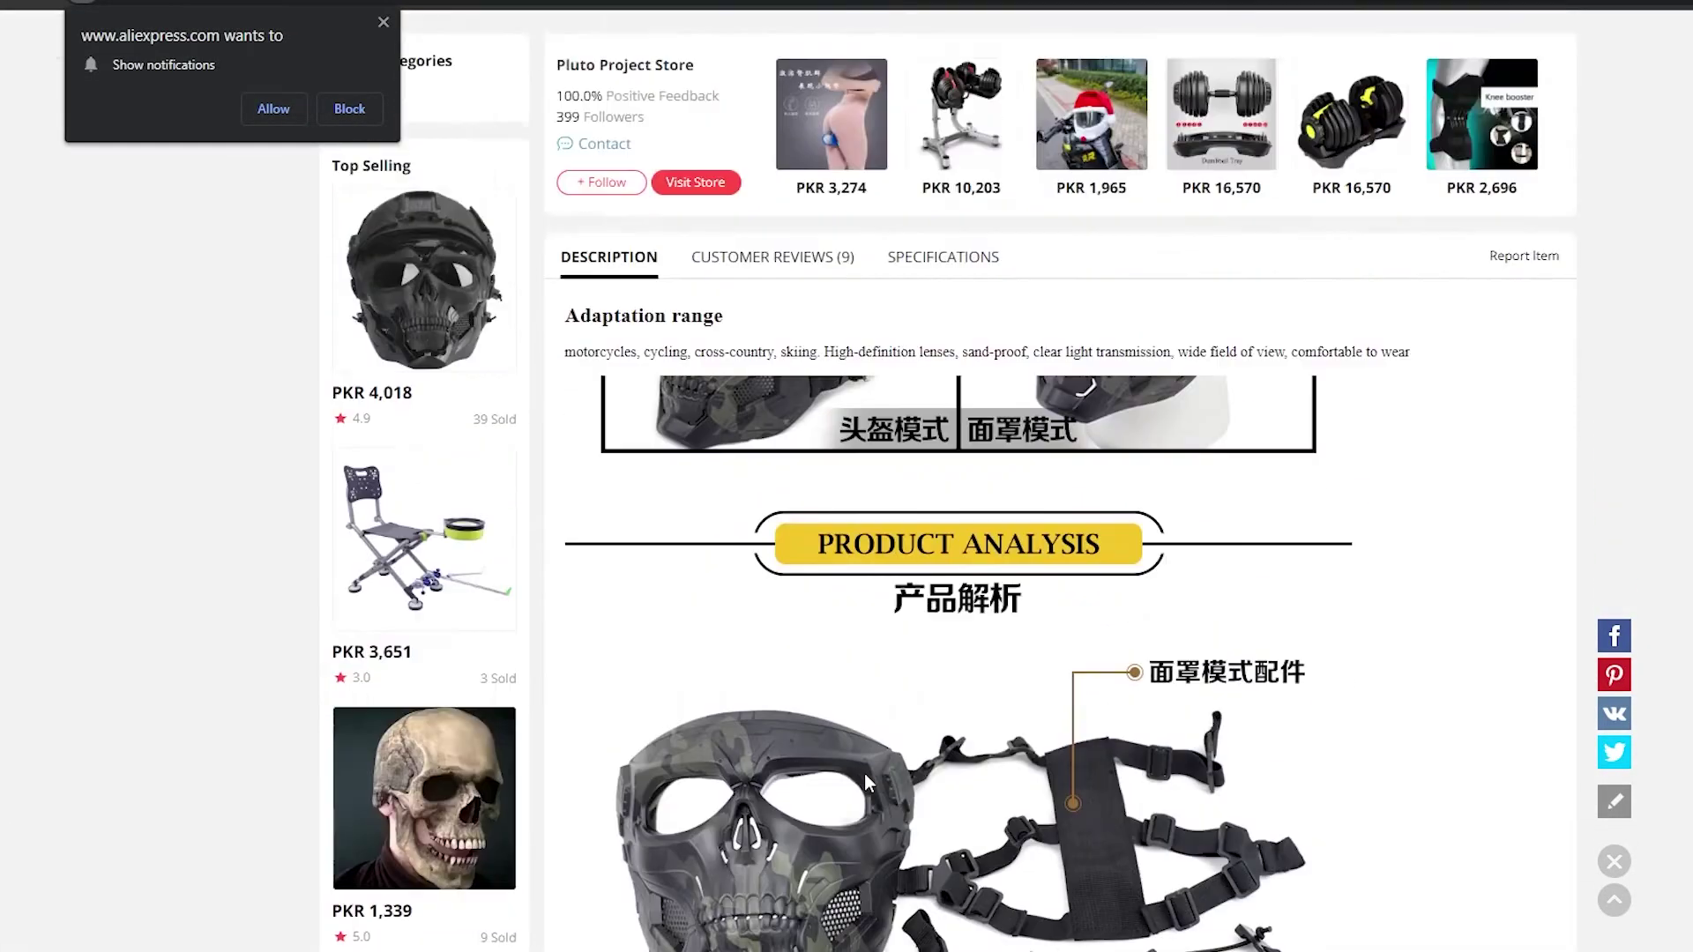
{"action": "scroll", "coordinate": [527, 590], "scroll_direction": "down", "scroll_amount": 15}
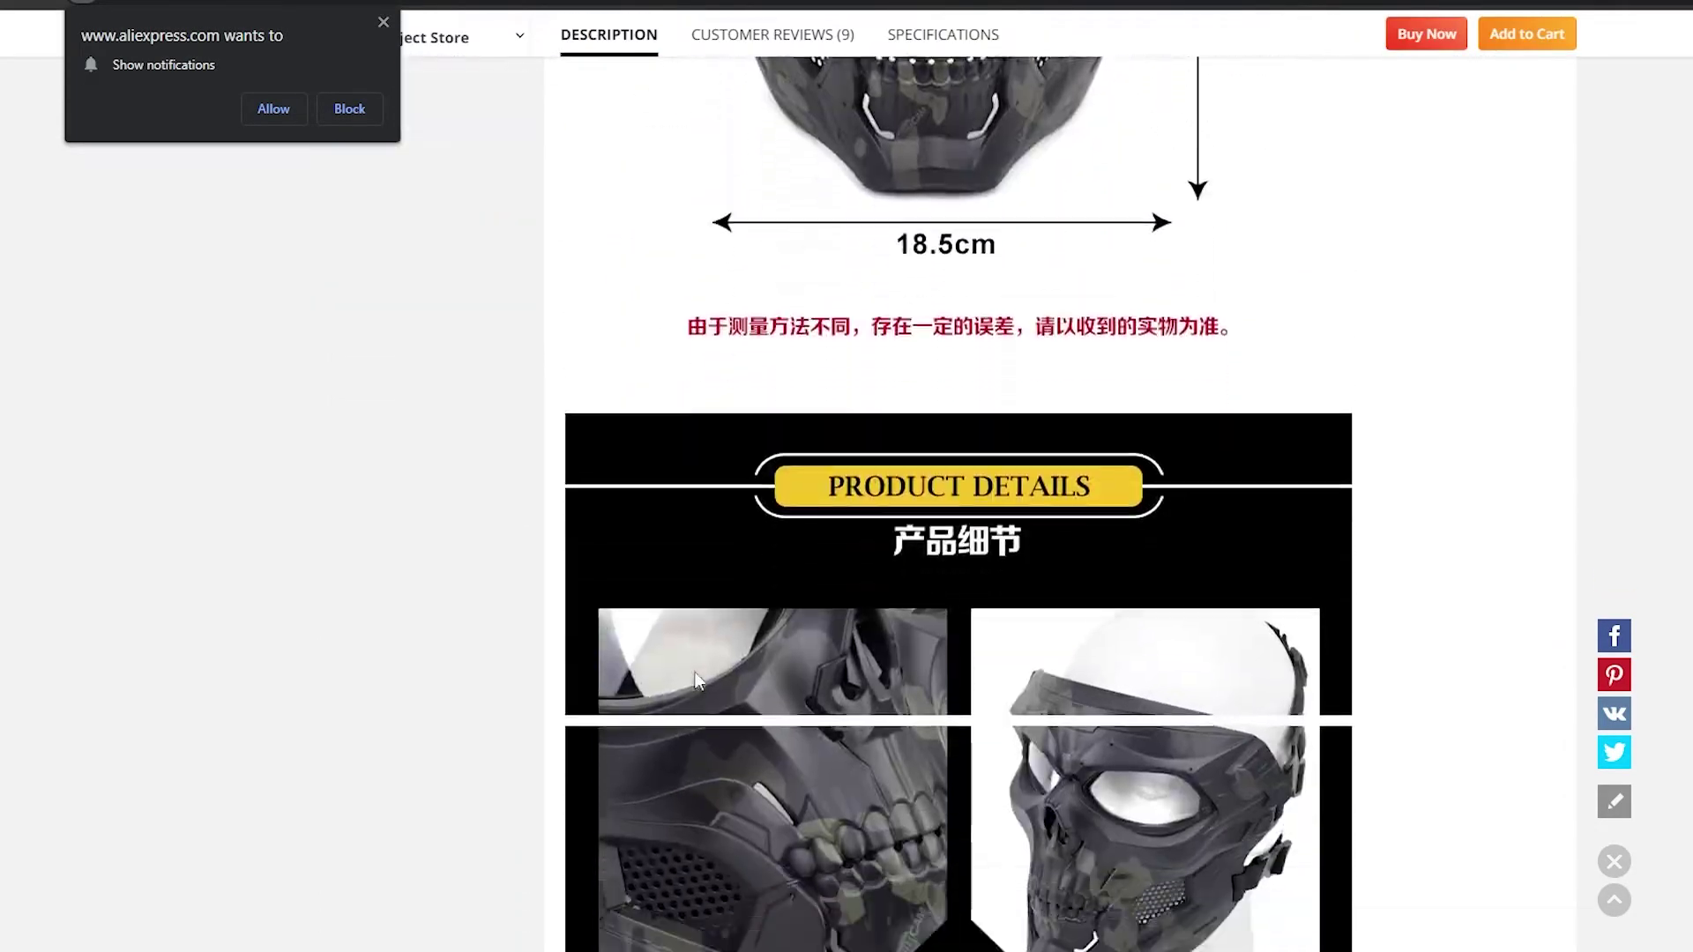
{"action": "scroll", "coordinate": [701, 648], "scroll_direction": "down", "scroll_amount": 15}
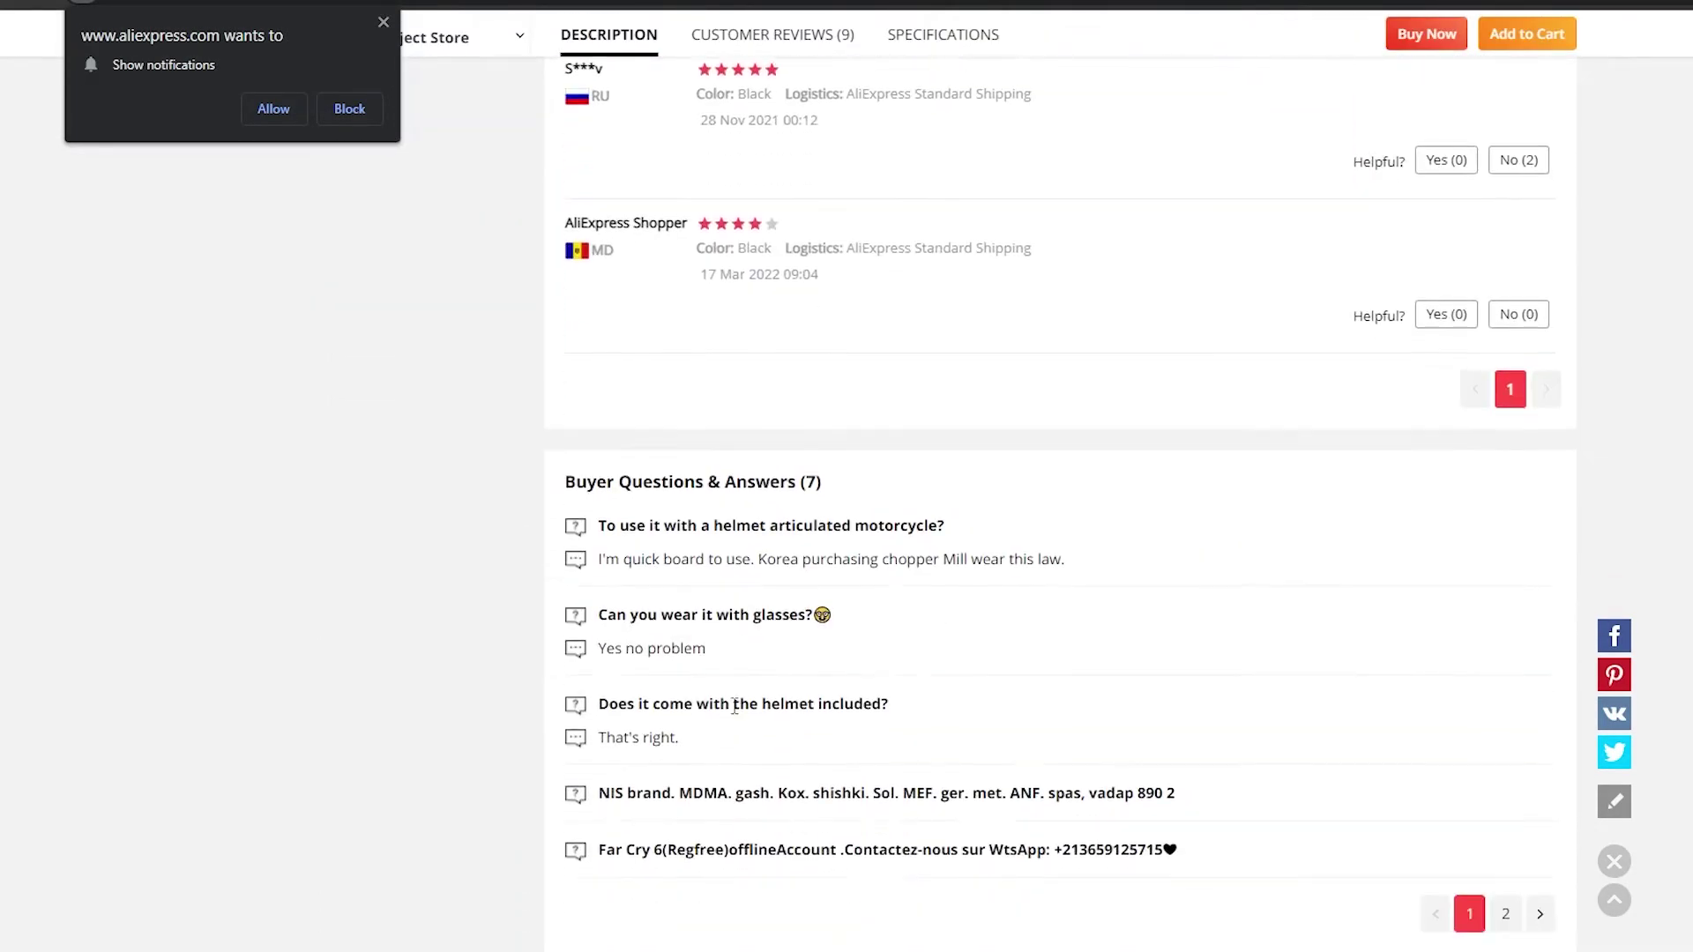
{"action": "scroll", "coordinate": [719, 661], "scroll_direction": "up", "scroll_amount": 10}
{"action": "scroll", "coordinate": [732, 711], "scroll_direction": "up", "scroll_amount": 12}
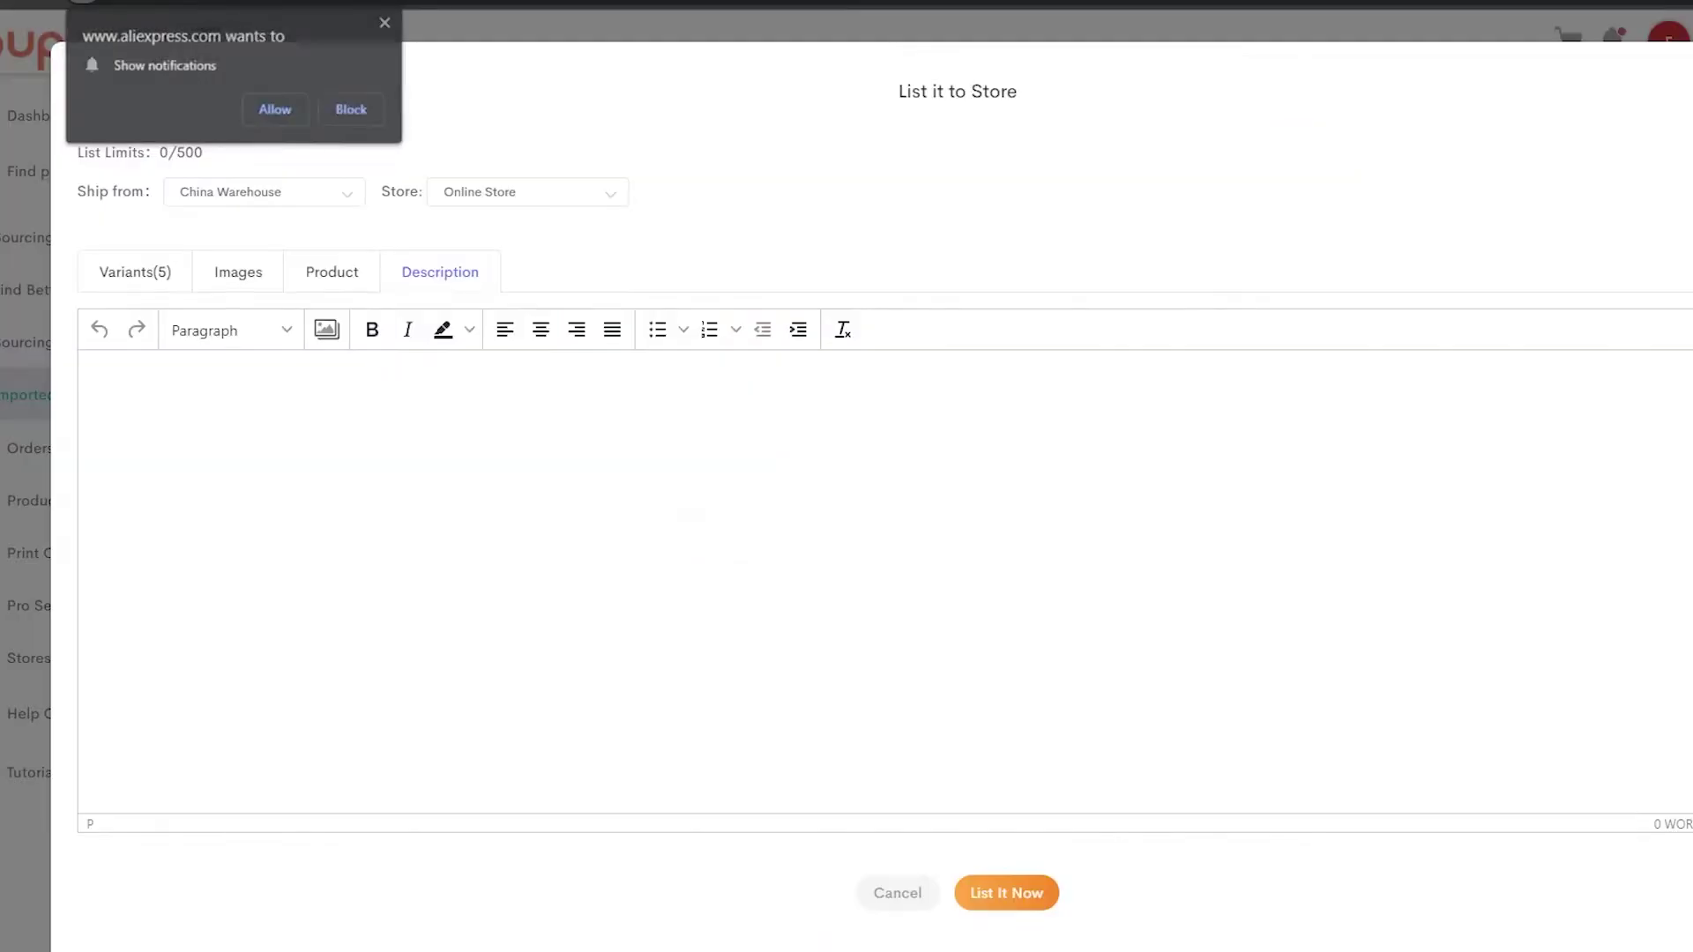
{"action": "left_click", "coordinate": [1005, 896]}
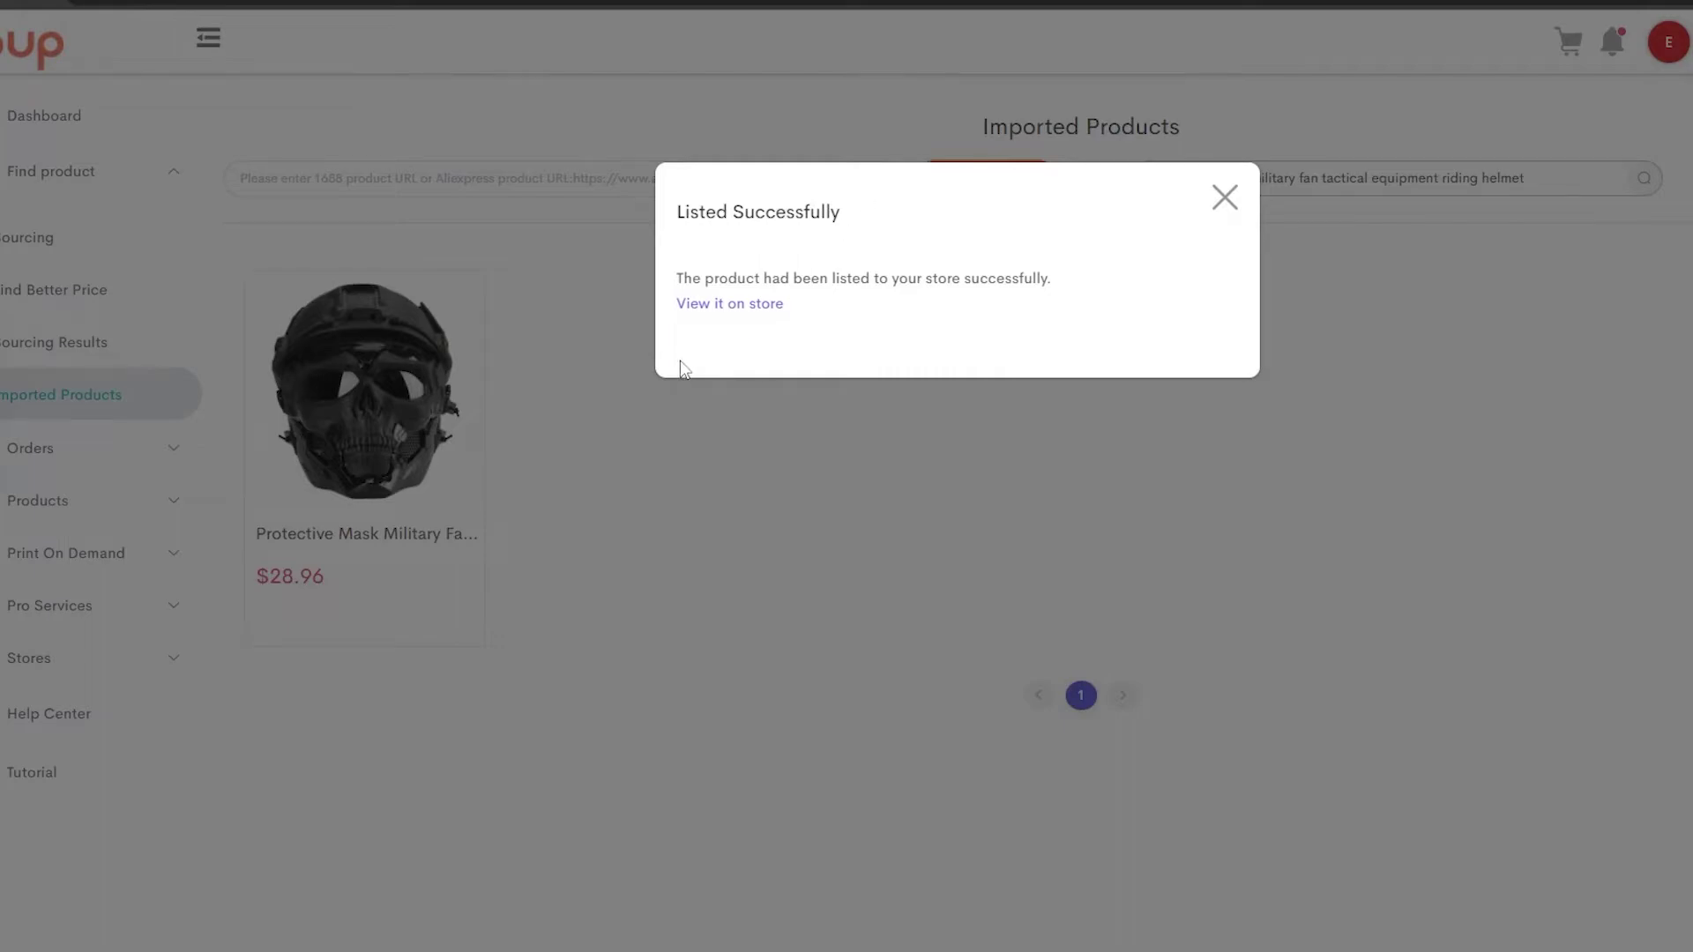
Open the mask's live store listing at $80.00 and browse its product photos
{"action": "left_click", "coordinate": [698, 306]}
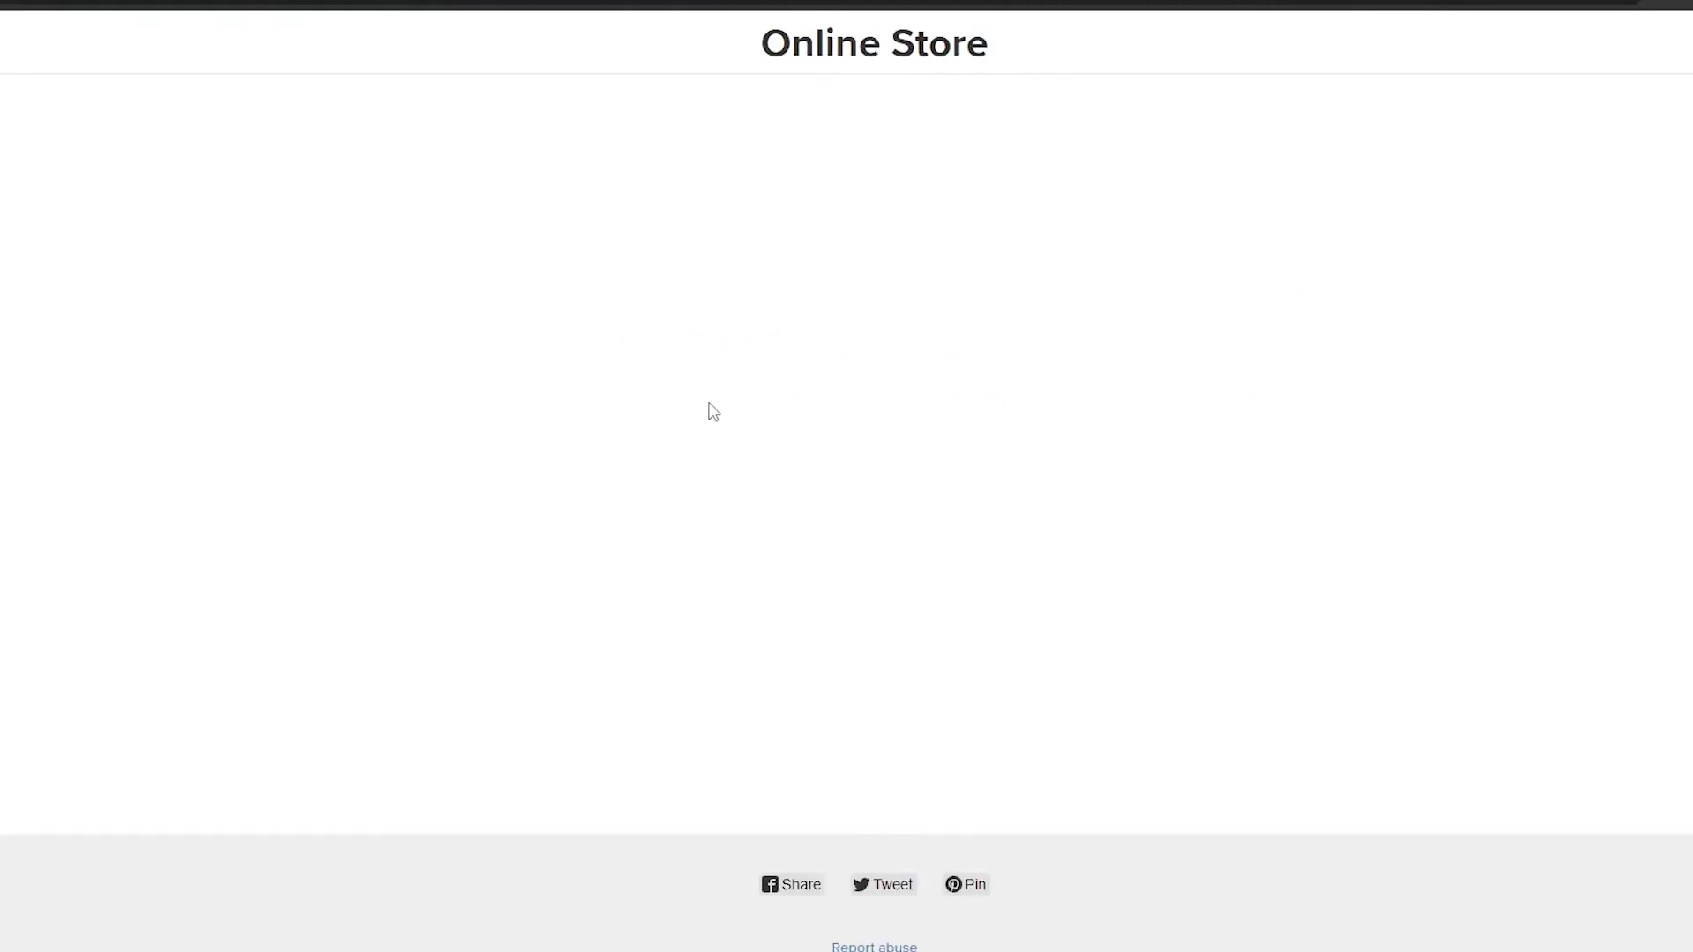
{"action": "scroll", "coordinate": [705, 252], "scroll_direction": "down", "scroll_amount": 5}
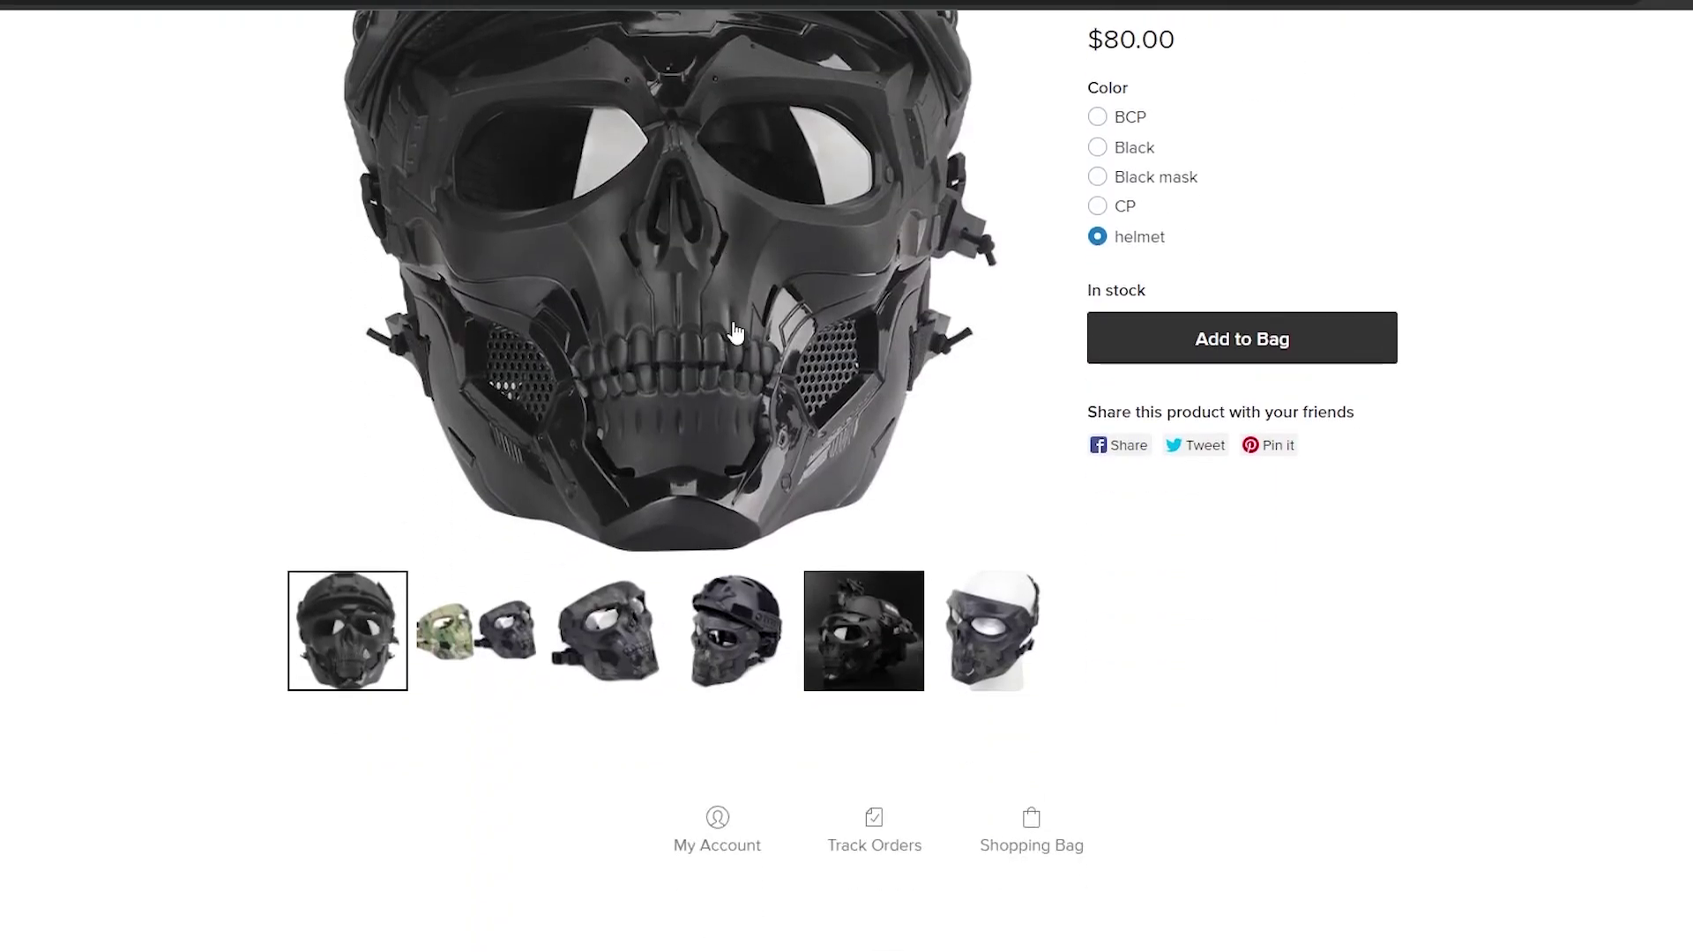
{"action": "scroll", "coordinate": [717, 350], "scroll_direction": "up", "scroll_amount": 5}
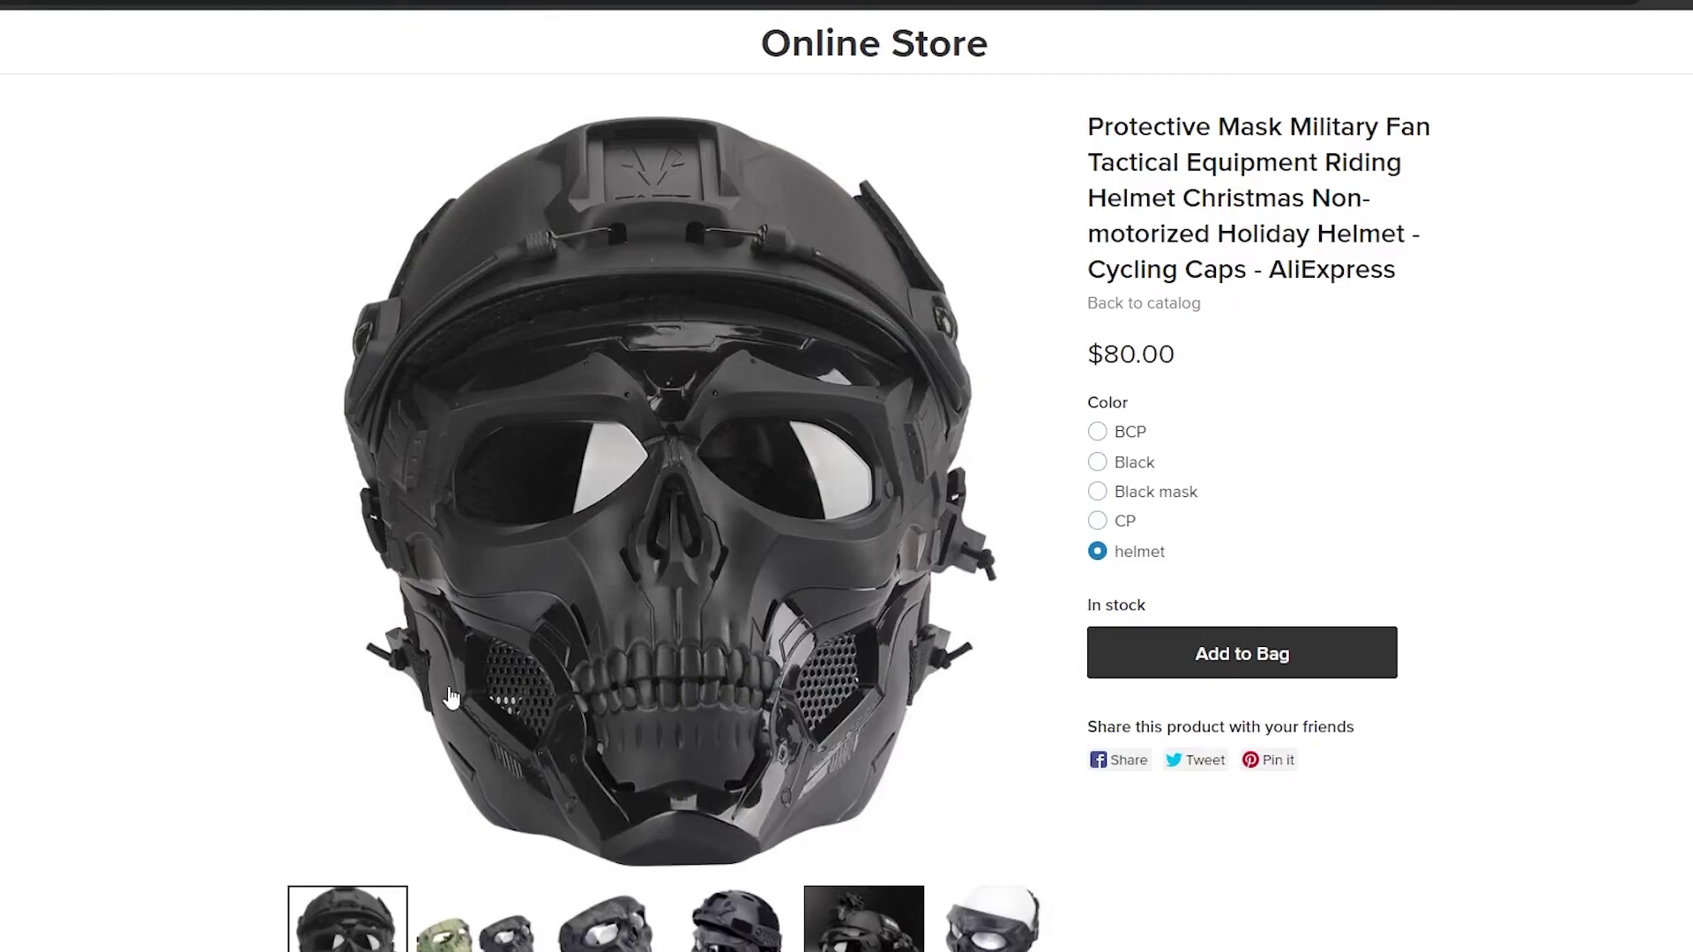
{"action": "left_click", "coordinate": [472, 928]}
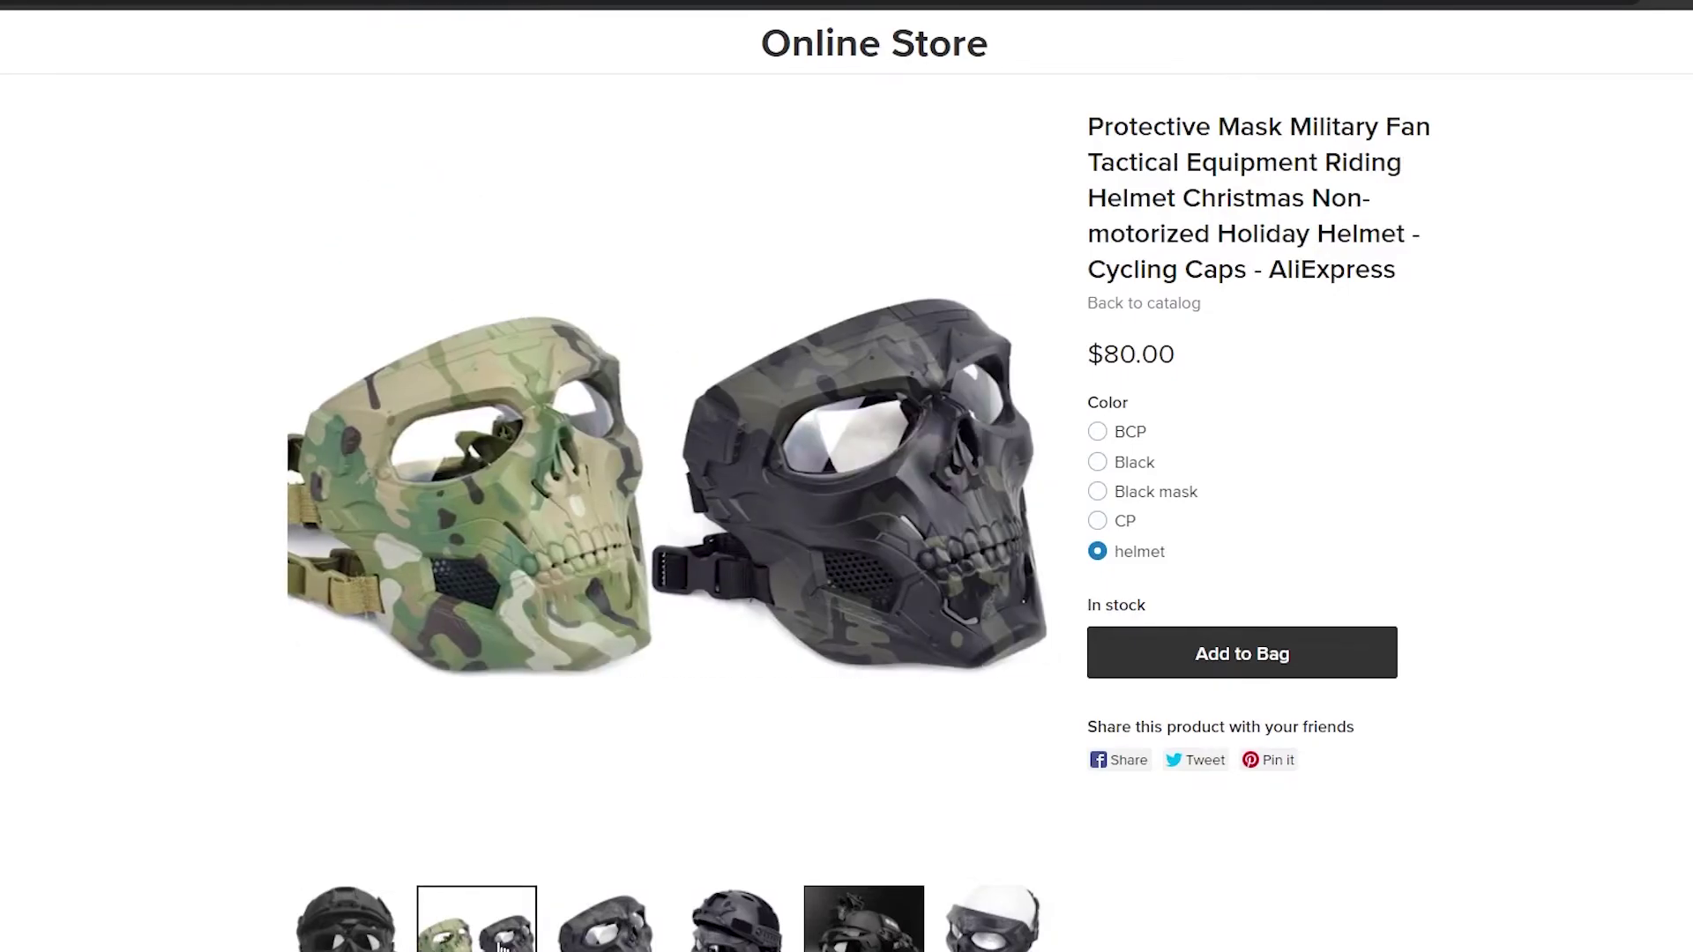
{"action": "left_click", "coordinate": [582, 939]}
{"action": "left_click", "coordinate": [732, 939]}
{"action": "left_click", "coordinate": [859, 939]}
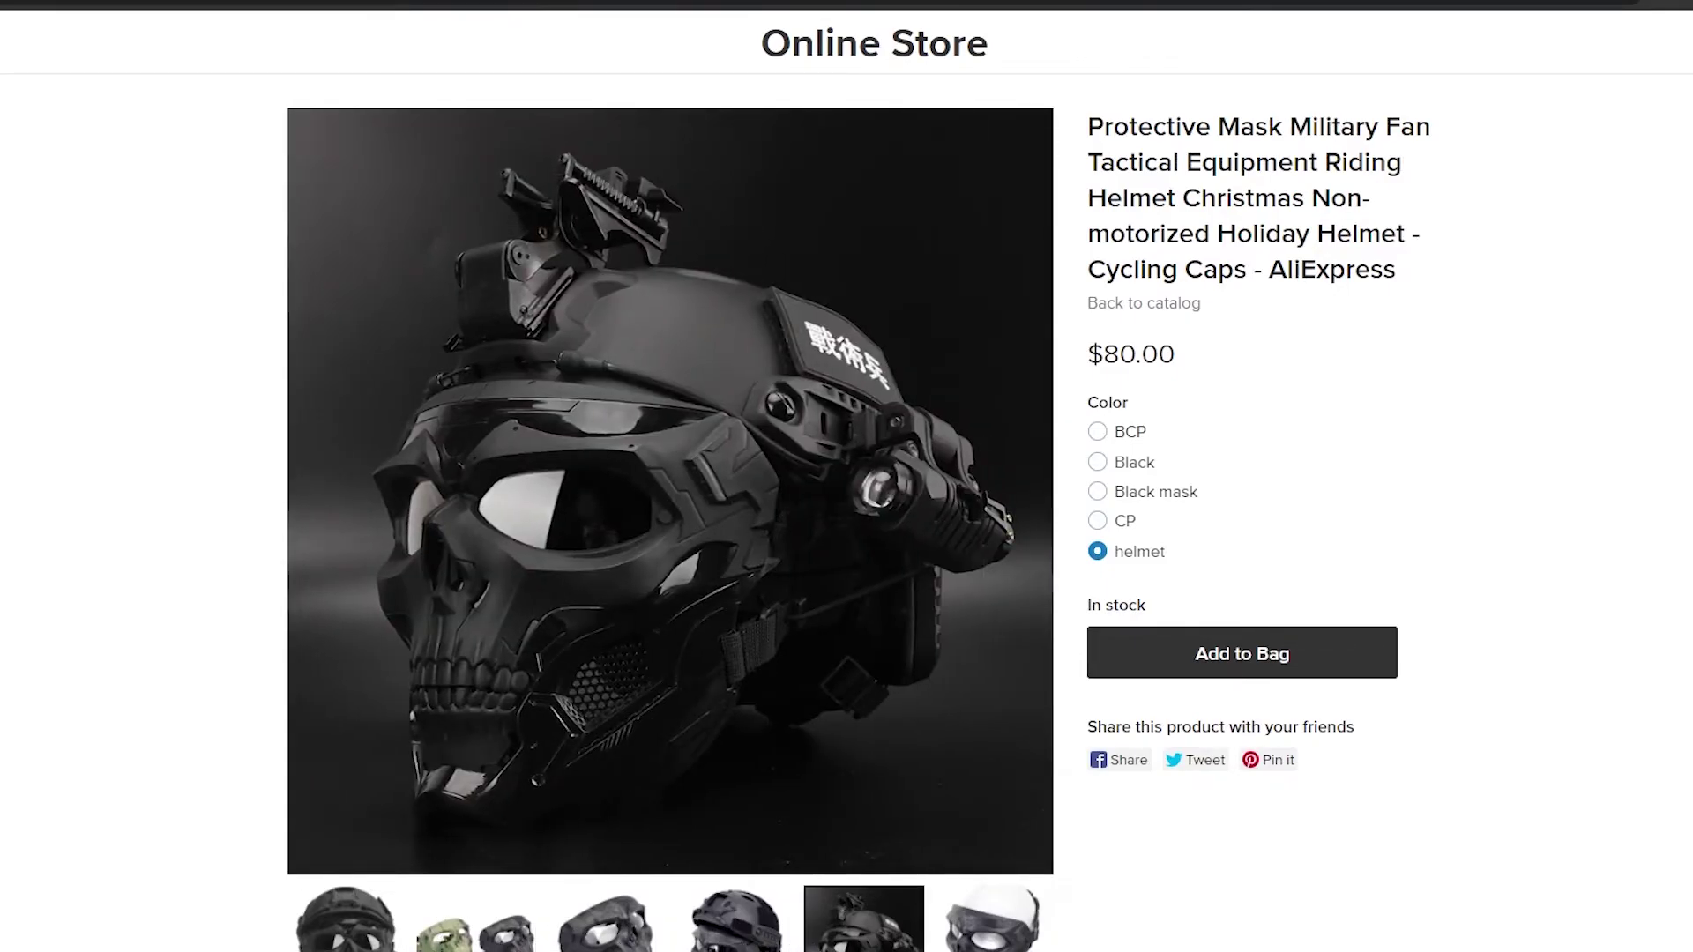
{"action": "left_click", "coordinate": [992, 935]}
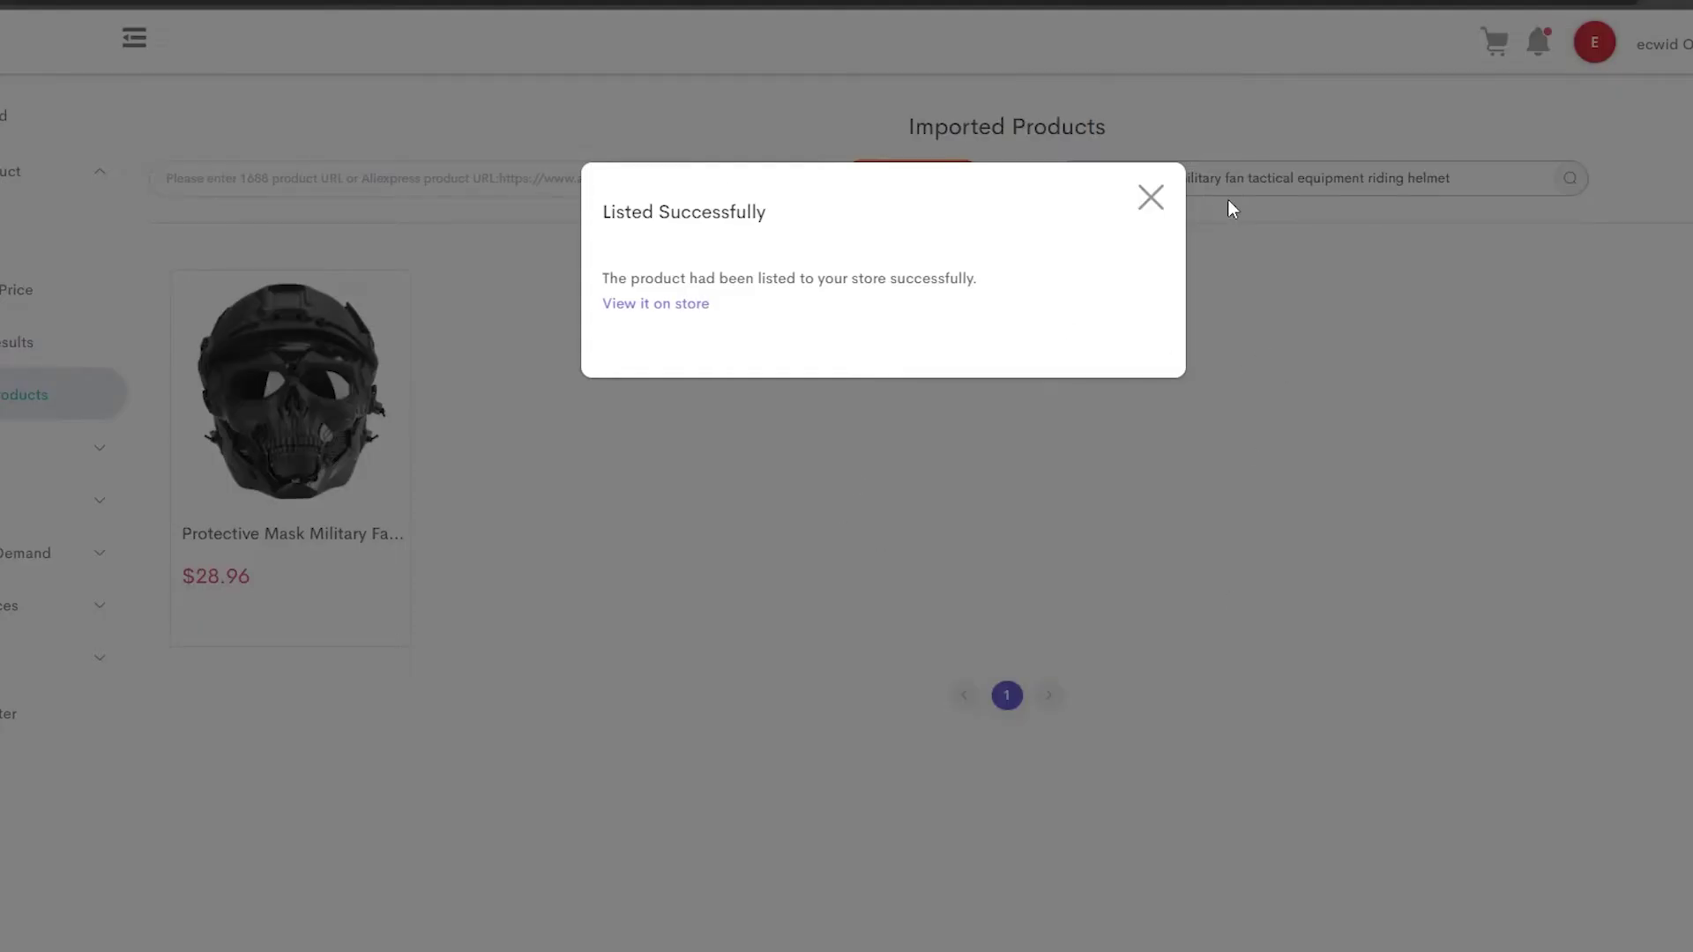
Close the listed-successfully confirmation and look over the AliExpress source page, priced US $20.85 - 60.47
{"action": "left_click", "coordinate": [1151, 197]}
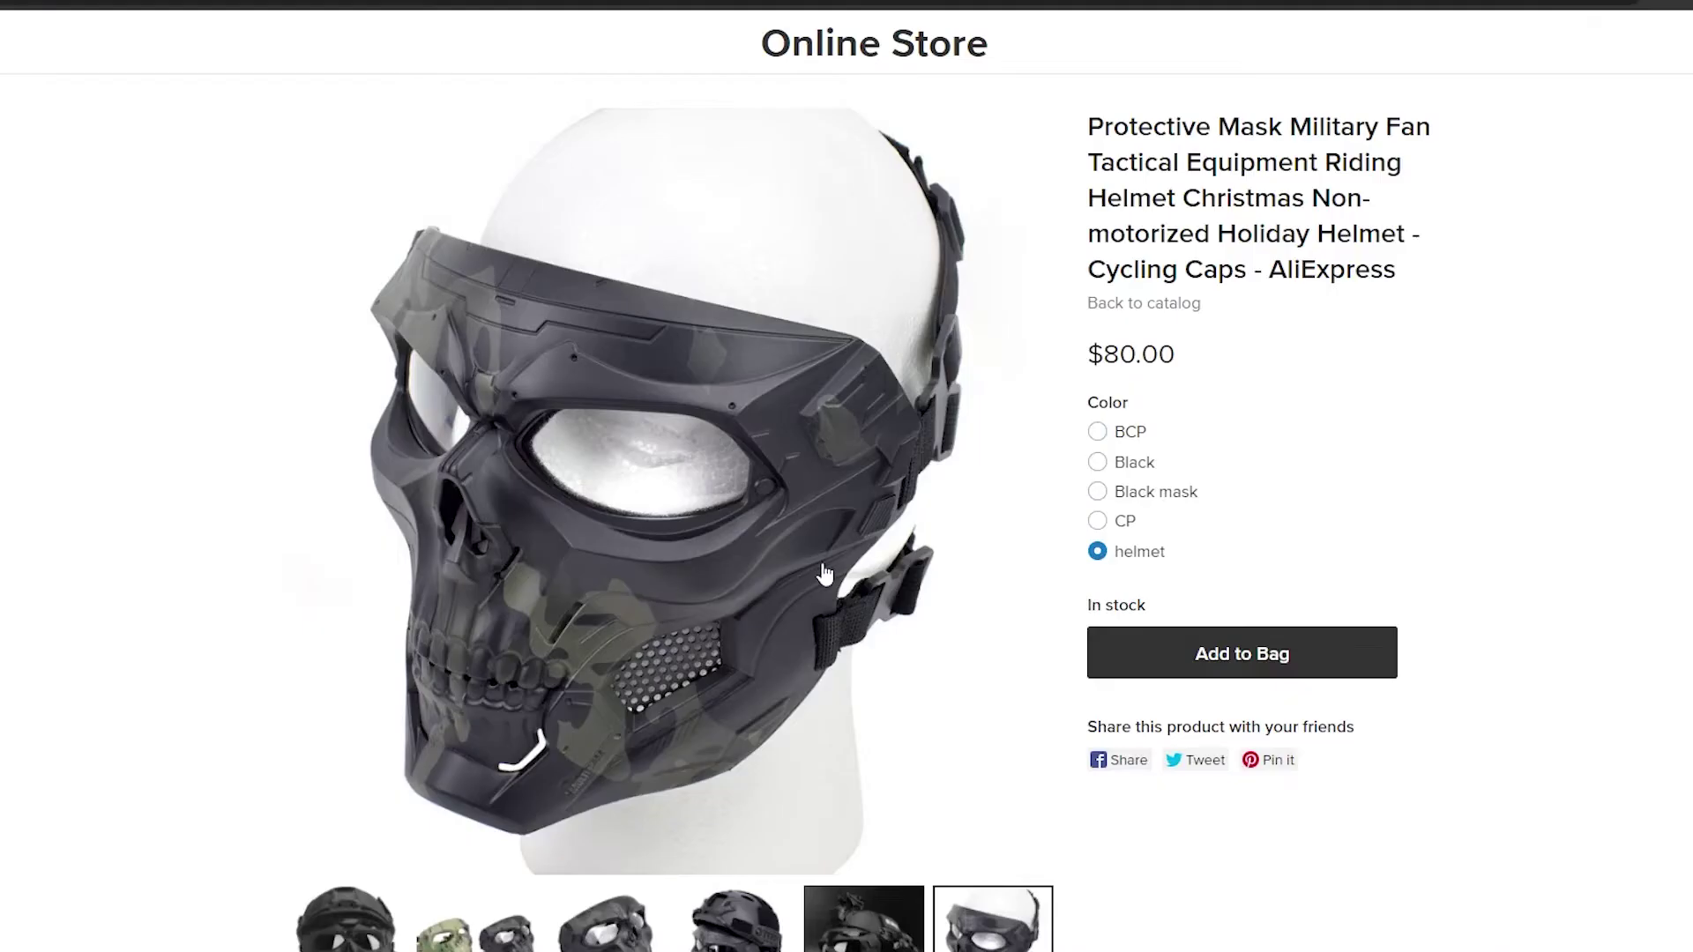
{"action": "scroll", "coordinate": [999, 527], "scroll_direction": "down", "scroll_amount": 3}
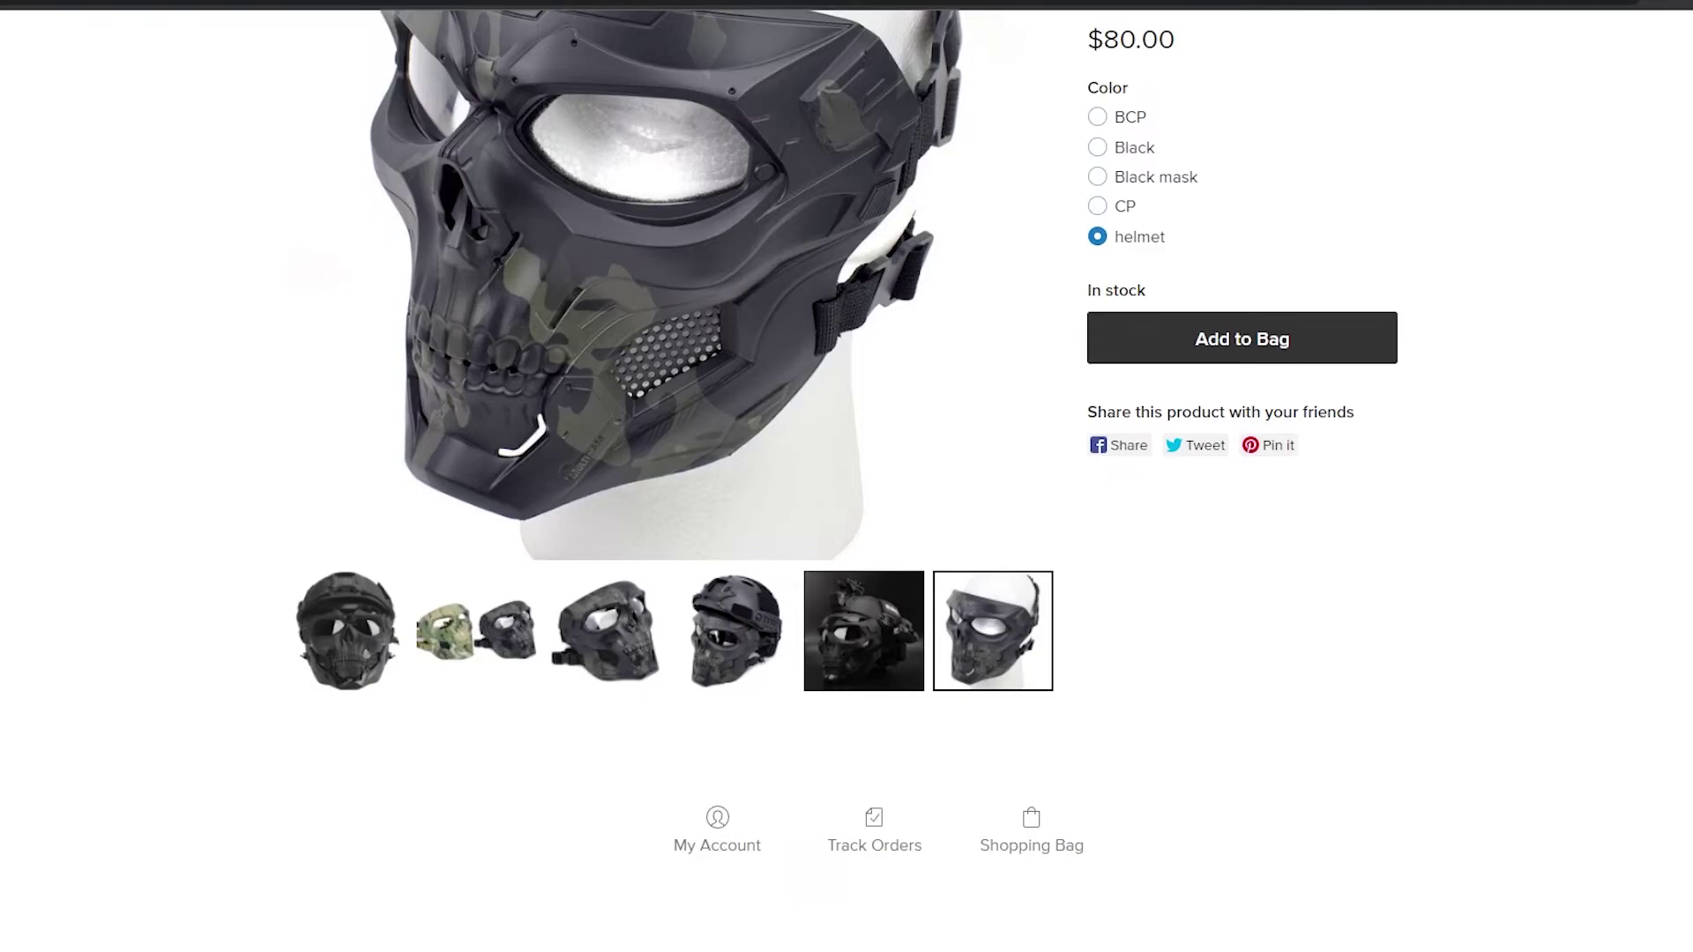
{"action": "scroll", "coordinate": [712, 663], "scroll_direction": "up", "scroll_amount": 3}
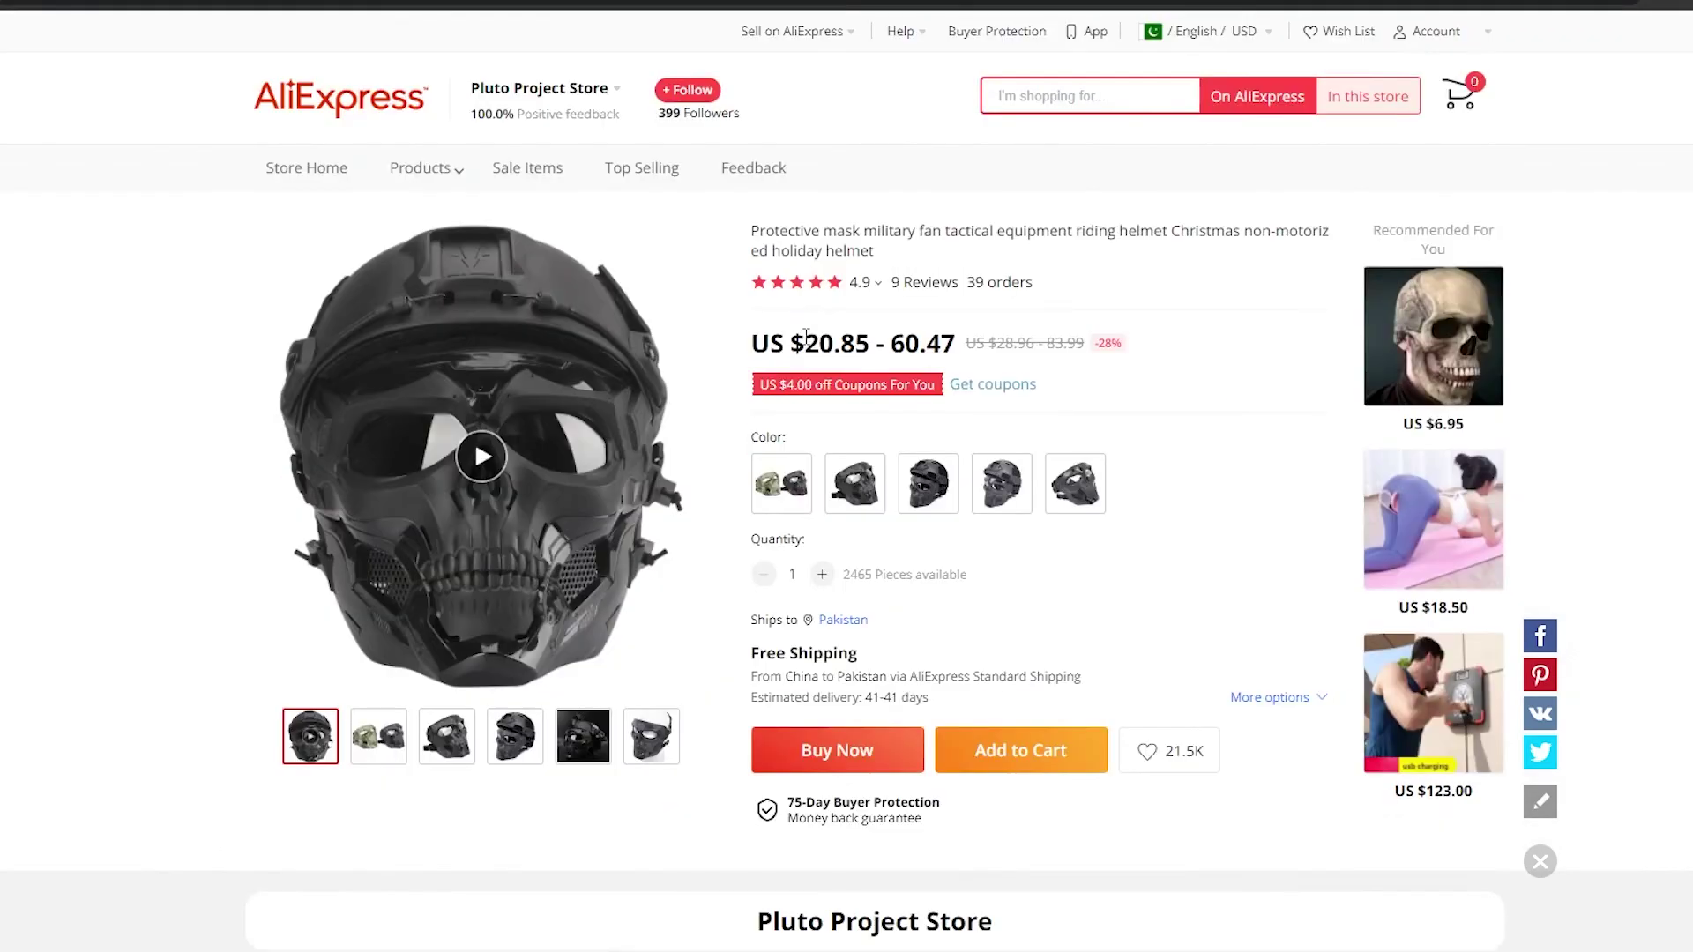
{"action": "left_click_drag", "start_coordinate": [805, 336], "coordinate": [960, 355]}
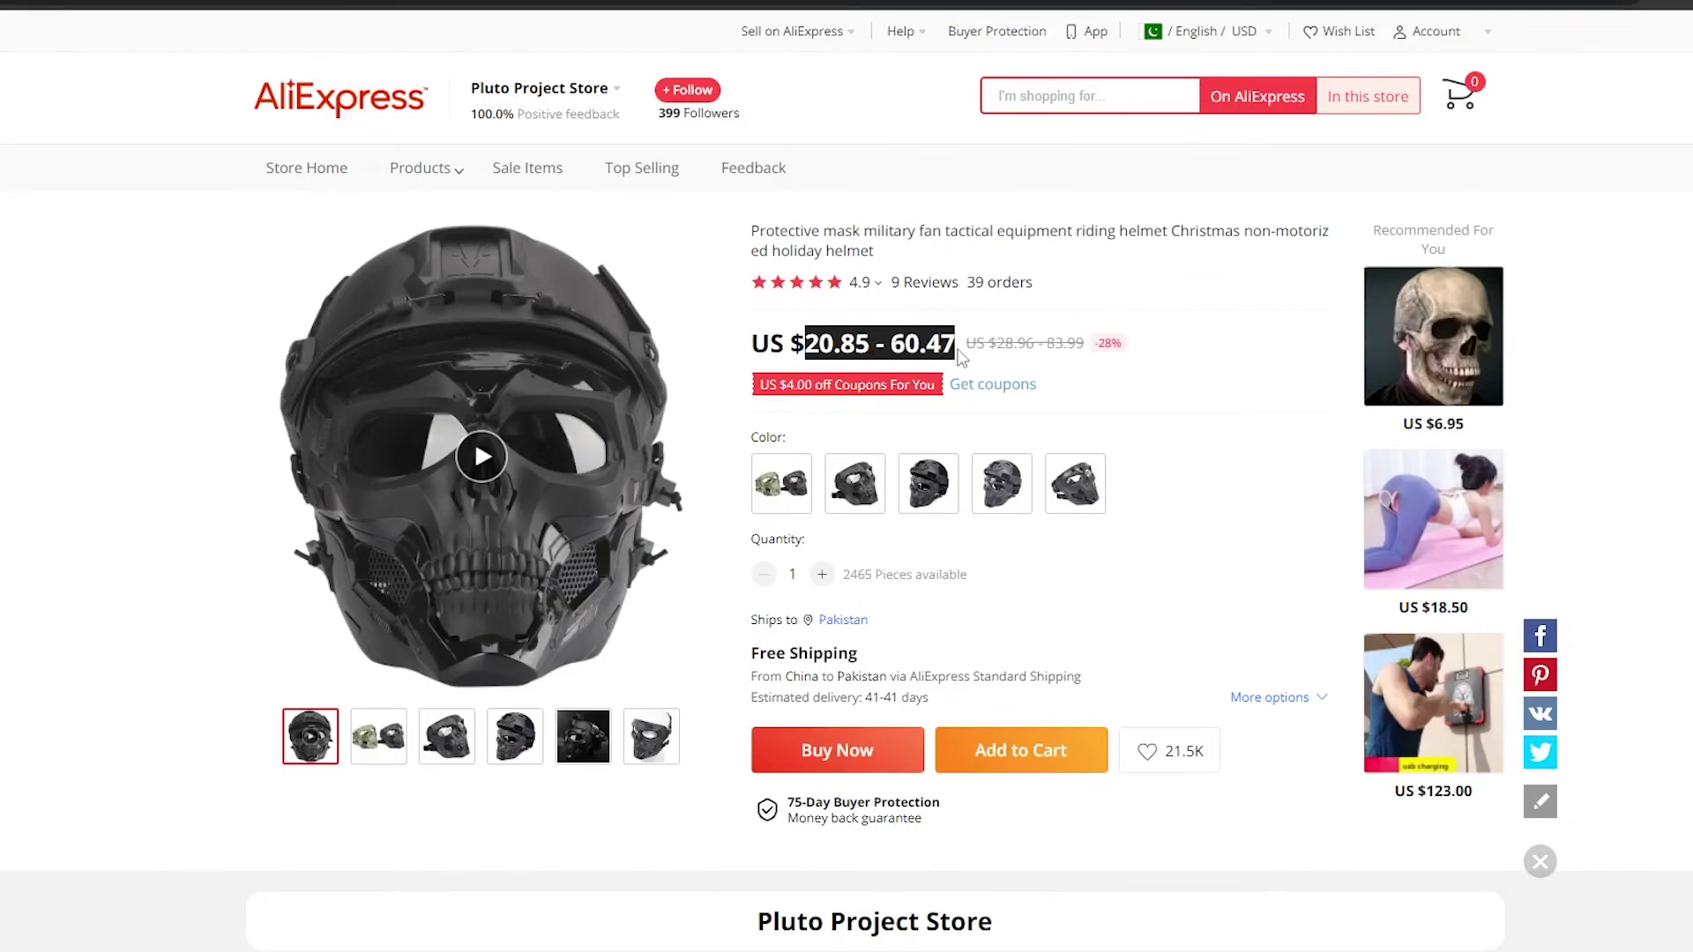
{"action": "left_click", "coordinate": [1195, 428]}
{"action": "scroll", "coordinate": [1151, 425], "scroll_direction": "down", "scroll_amount": 13}
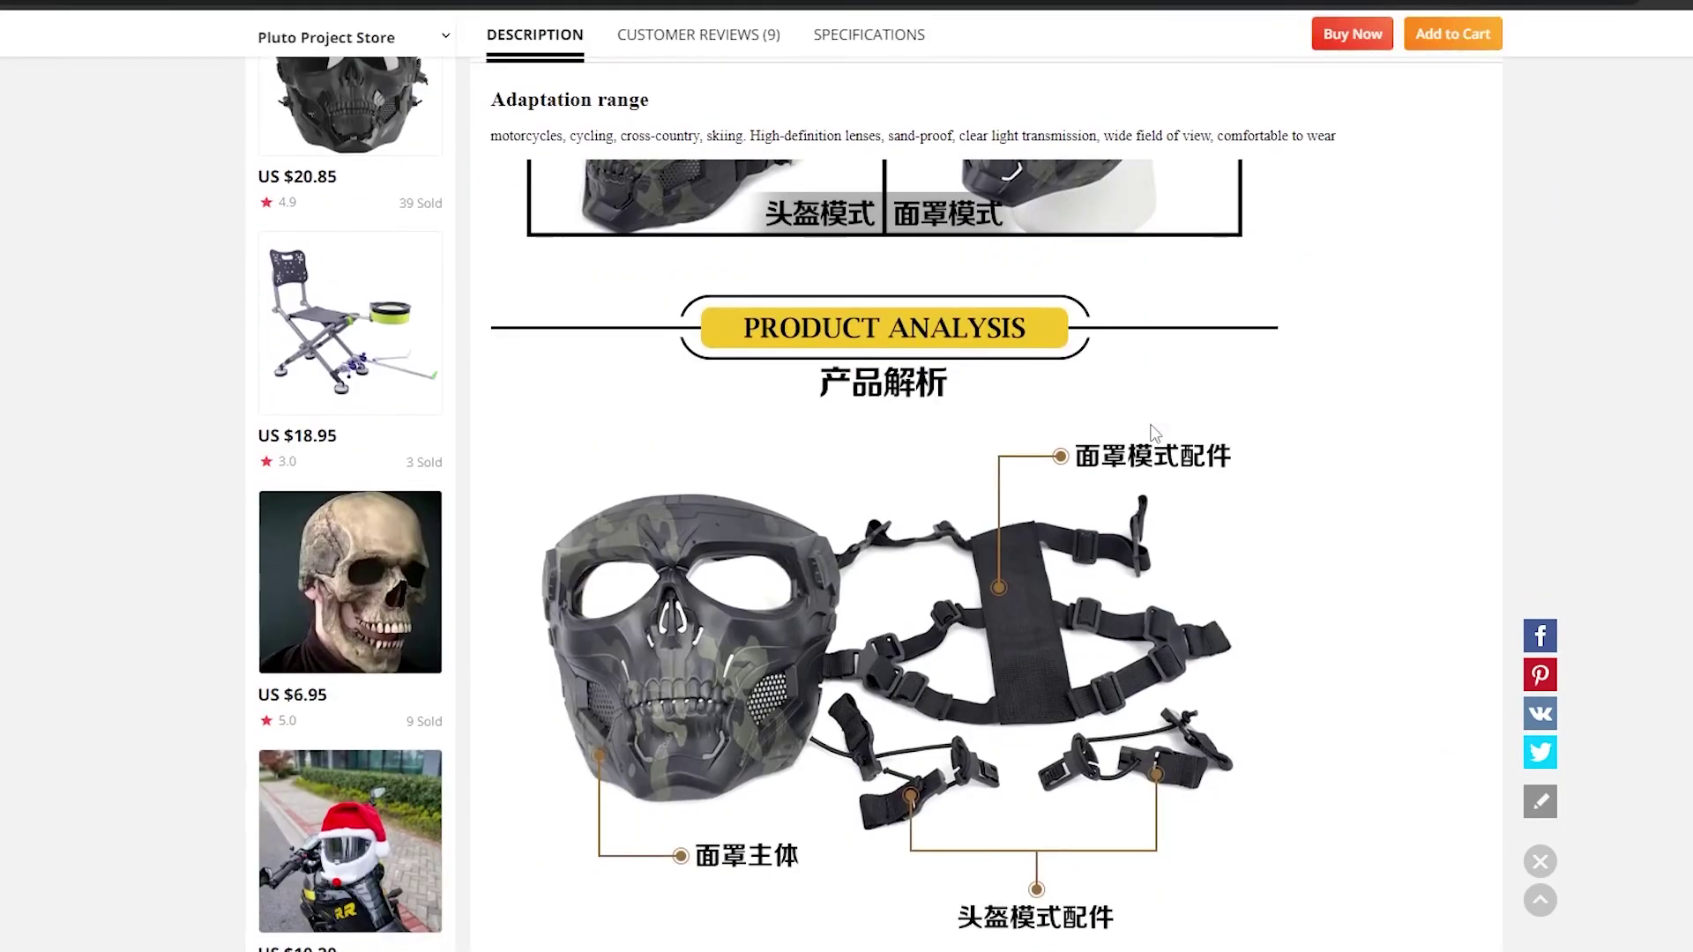
{"action": "scroll", "coordinate": [1102, 419], "scroll_direction": "up", "scroll_amount": 10}
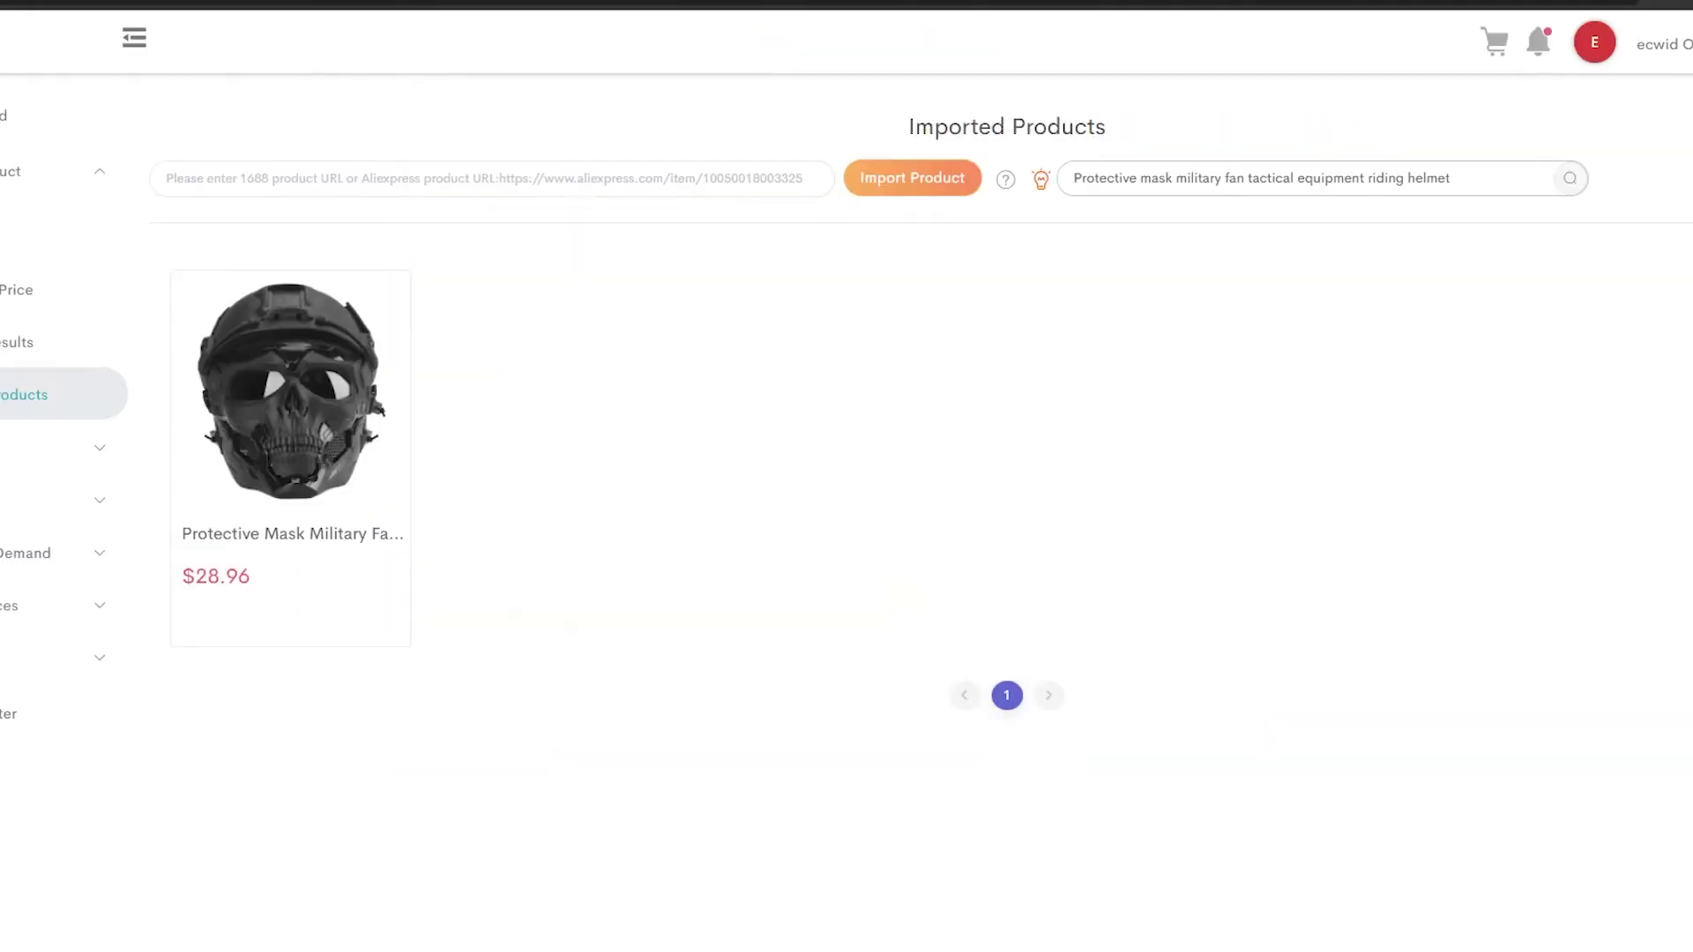